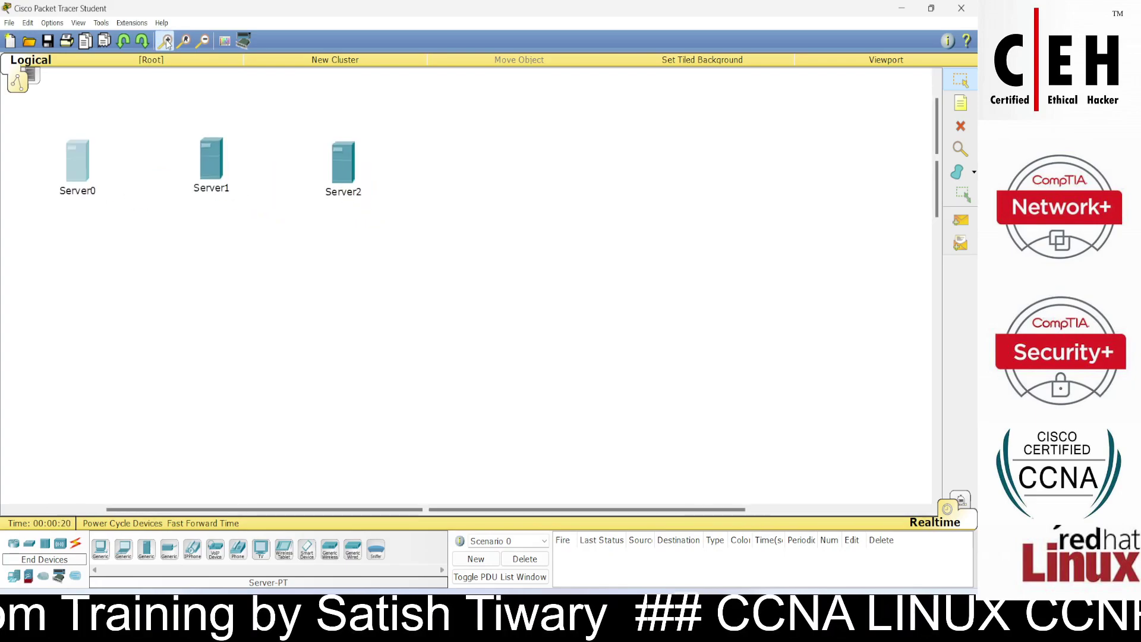
- Add the notes DHCP, DNS and HTTP/WEB above Server0, Server1 and Server2 respectively
drag(233, 508, 142, 484)
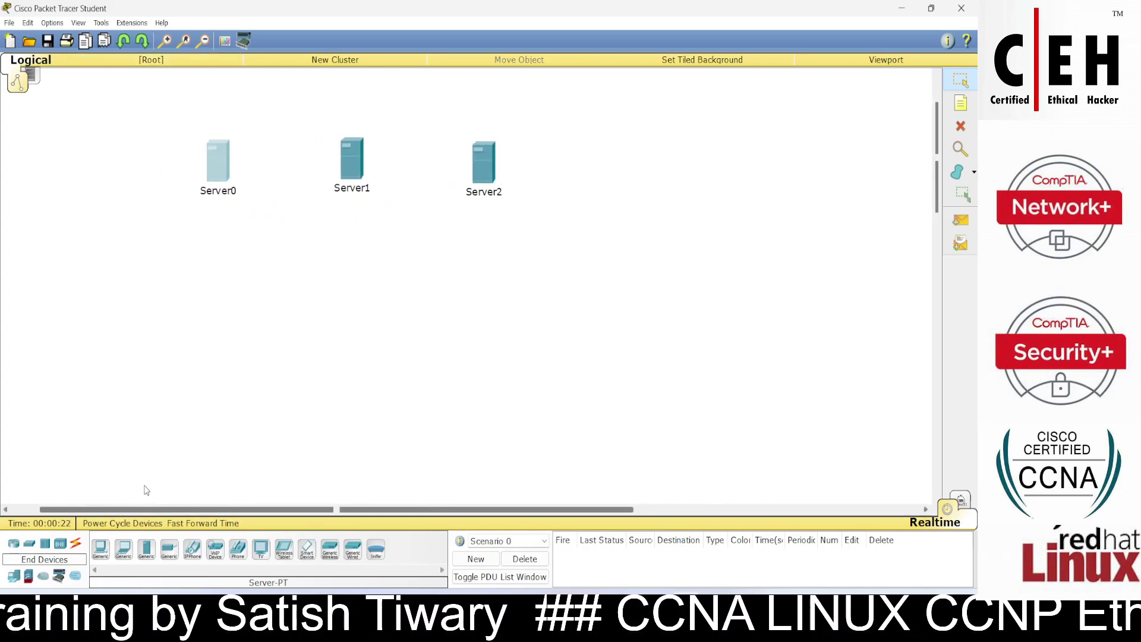
click(961, 103)
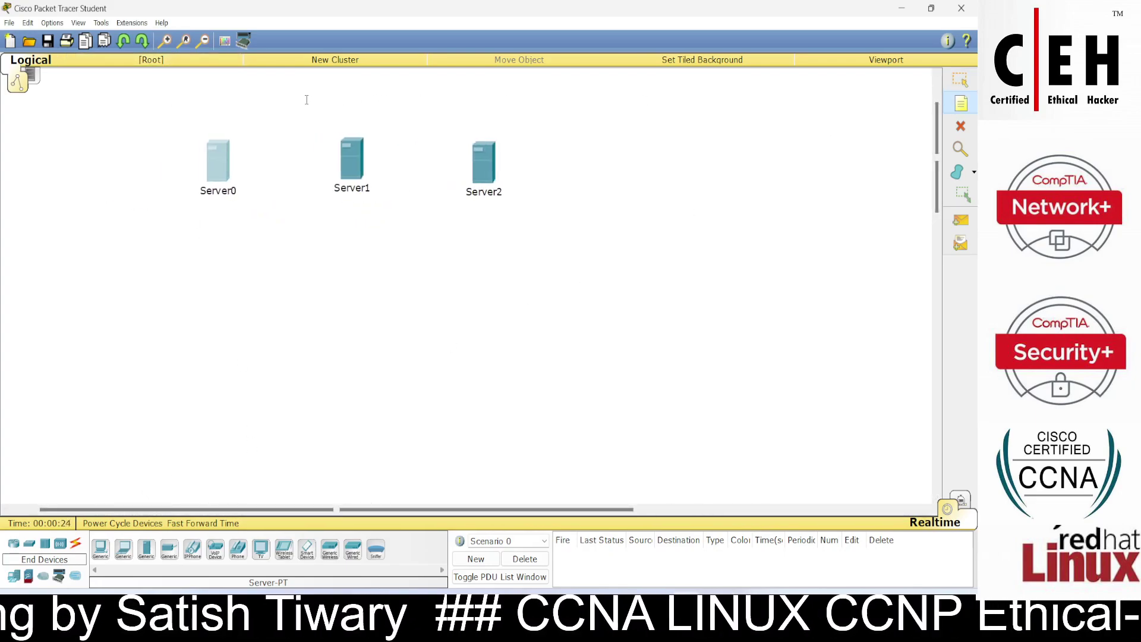
click(288, 148)
click(208, 123)
text(DHCP)
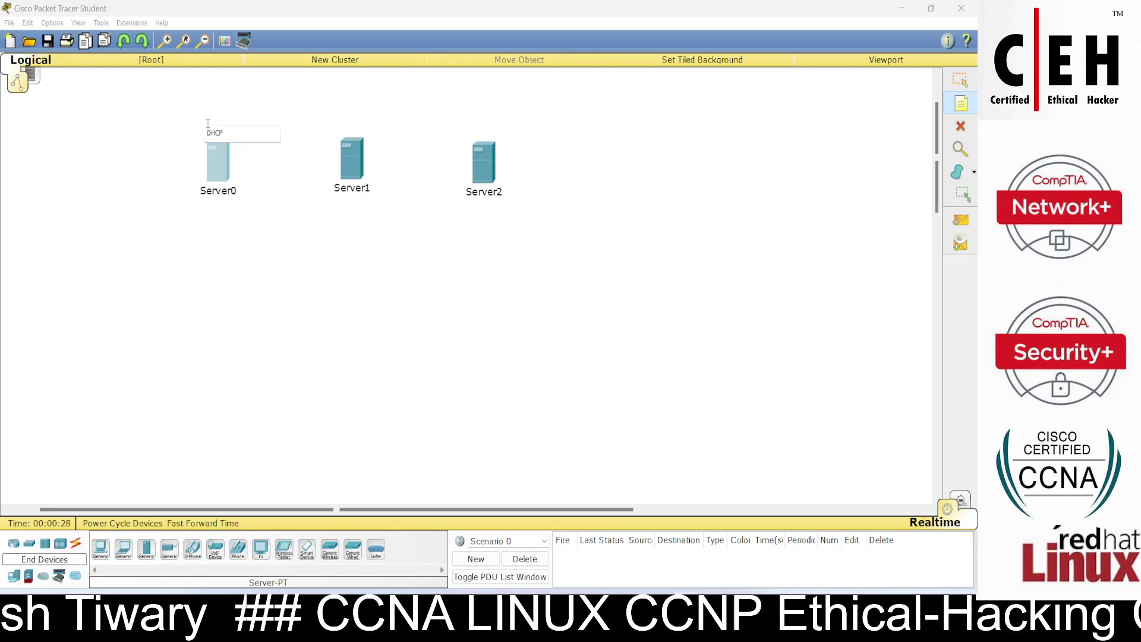
click(336, 124)
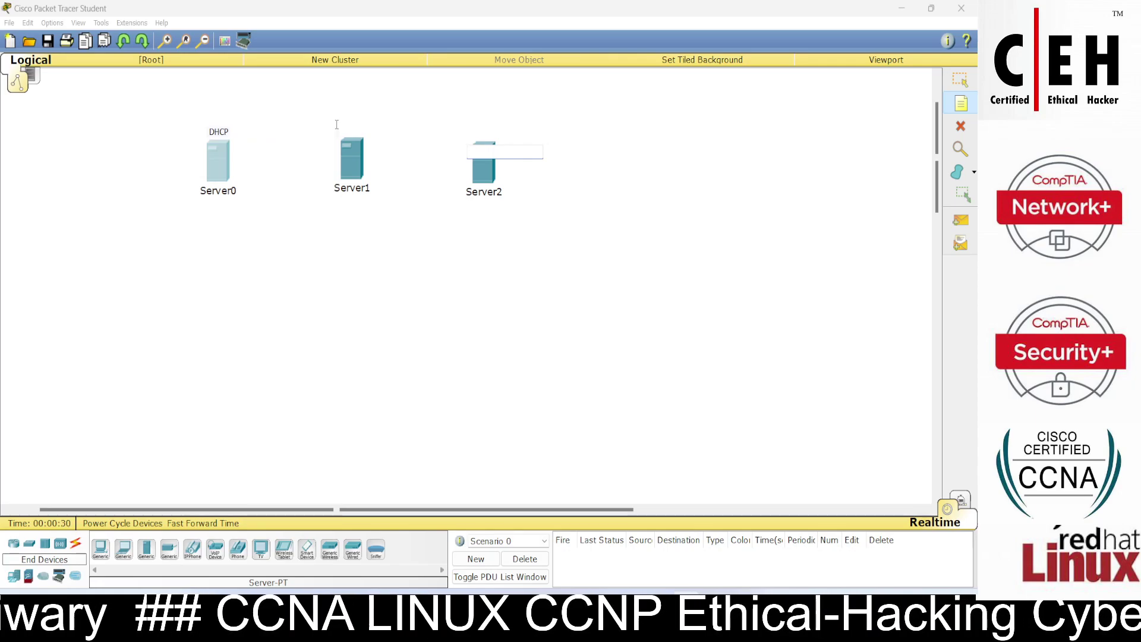
text(DNS)
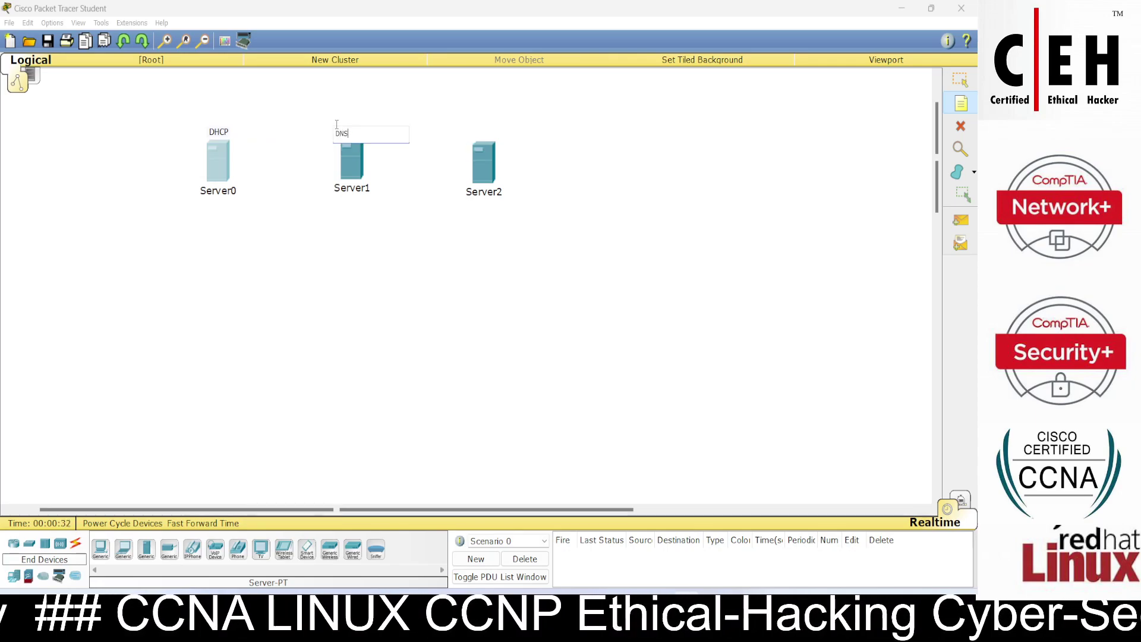
click(472, 129)
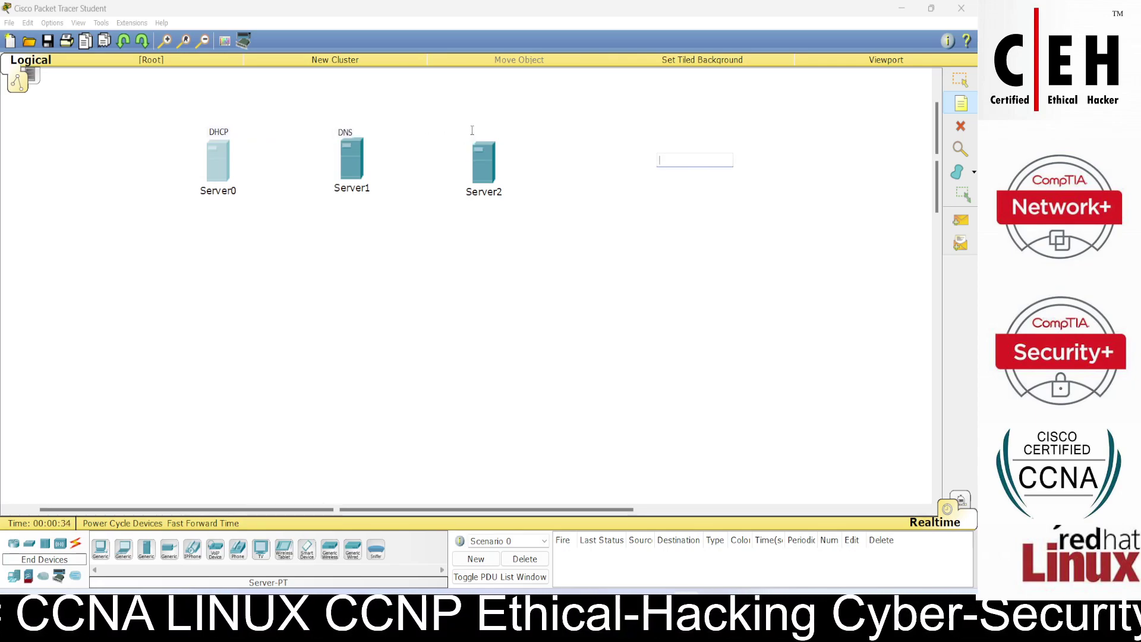
text(HTTP/WEB)
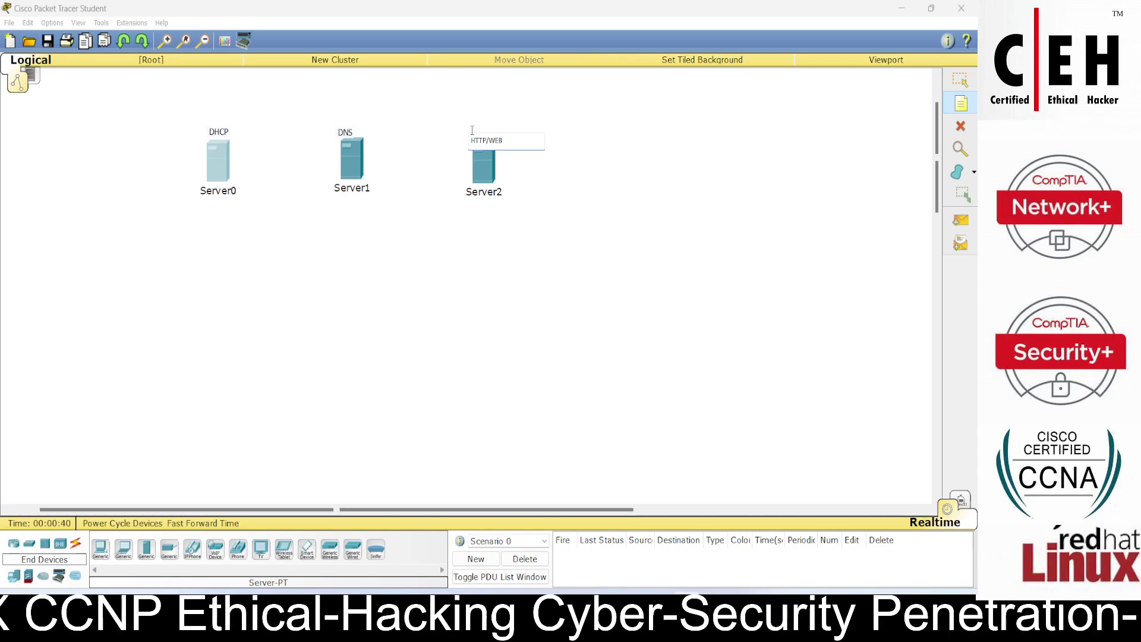
click(570, 149)
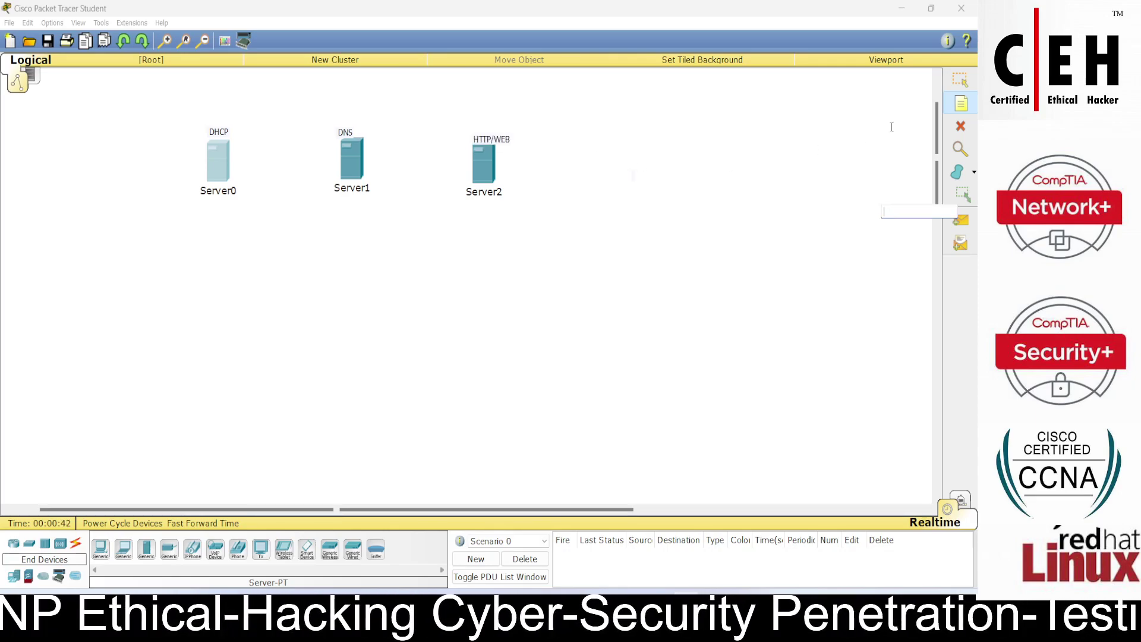
- Add the address notes 1.0.0.1, 1.0.0.2 and 1.0.0.3 above the DHCP, DNS and HTTP/WEB notes
click(207, 111)
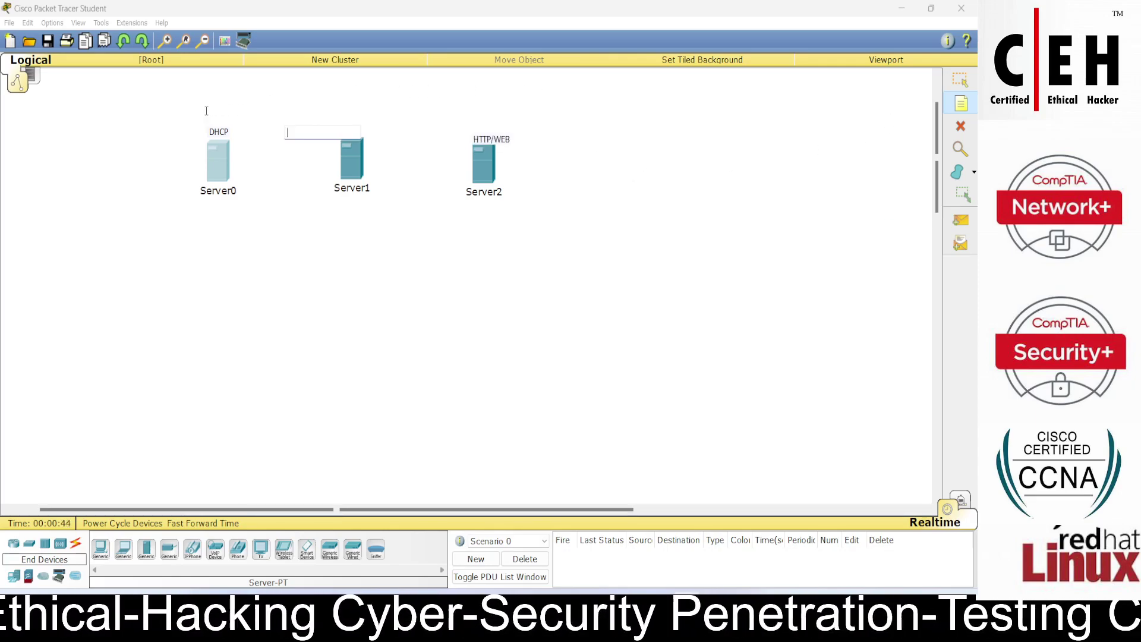
text(1.0.0.1)
click(326, 104)
text(1.0)
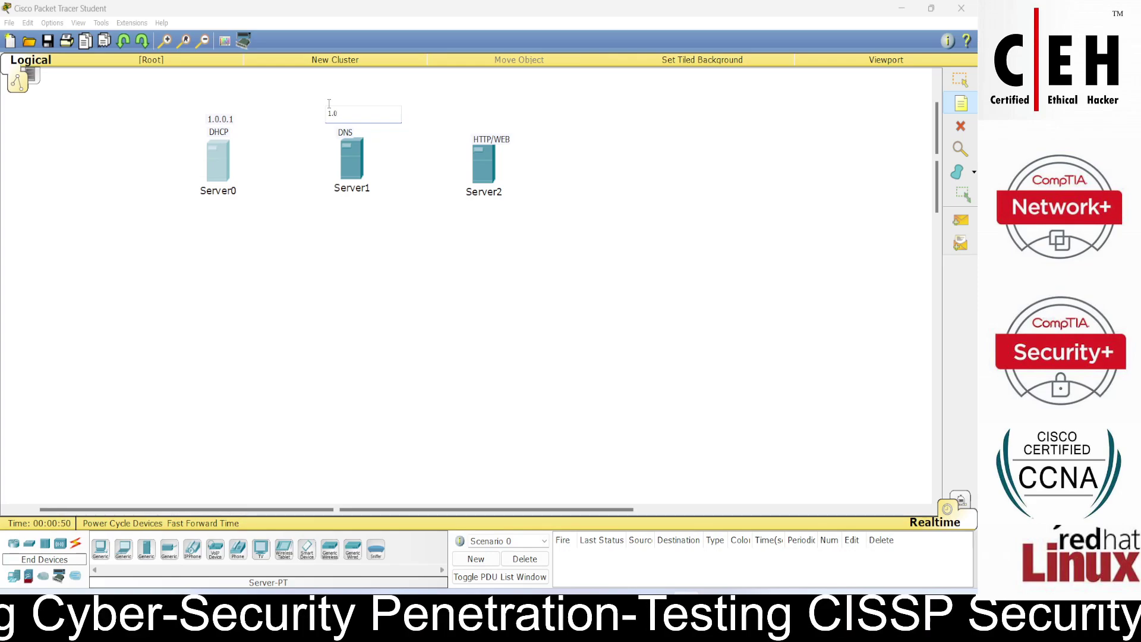
click(668, 145)
click(479, 120)
text(1.0.0.3)
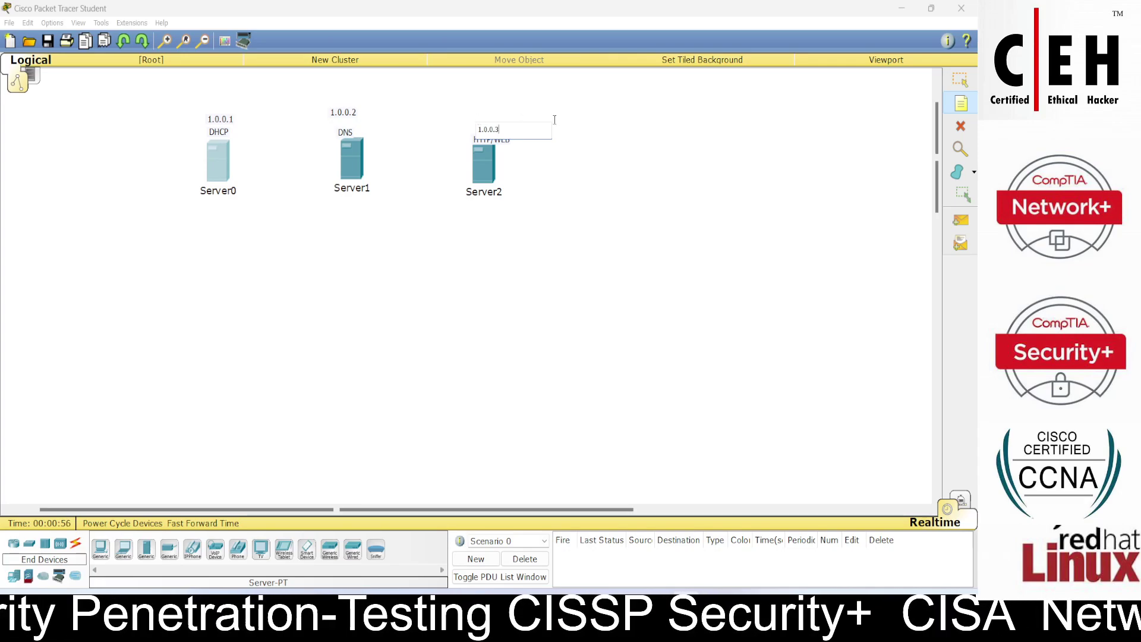
- Reposition the 1.0.0.3 and HTTP/WEB notes so they sit clearly separated above Server2
click(960, 79)
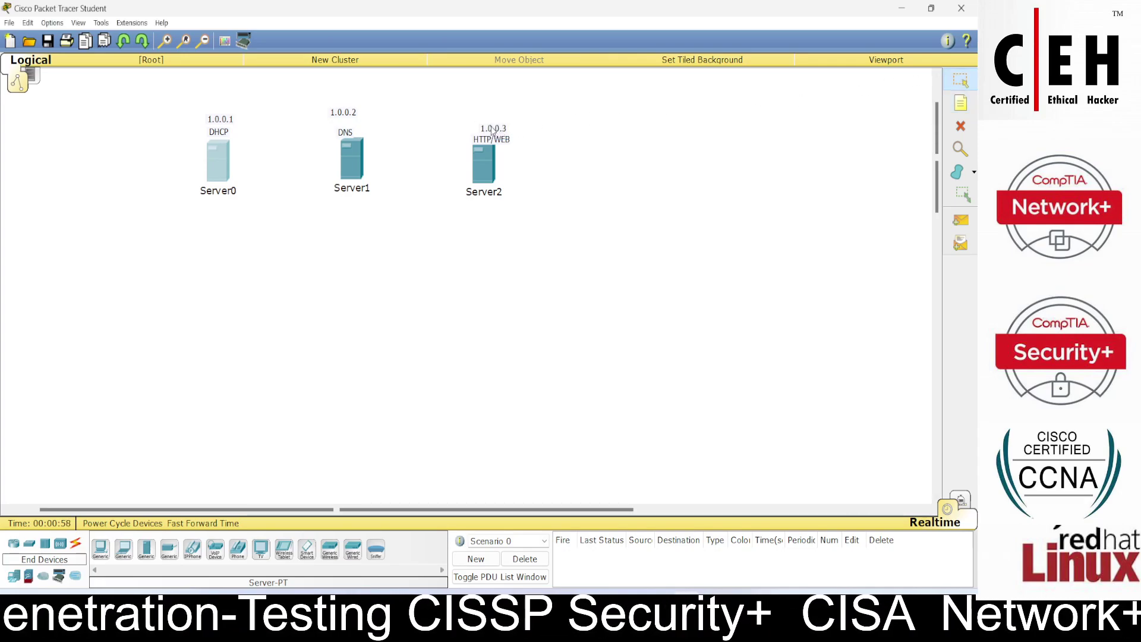
click(484, 124)
drag(493, 141, 487, 137)
- Add the note facebook.com above Server2's 1.0.0.3 note and center the DNS and 1.0.0.2 notes over Server1
click(961, 103)
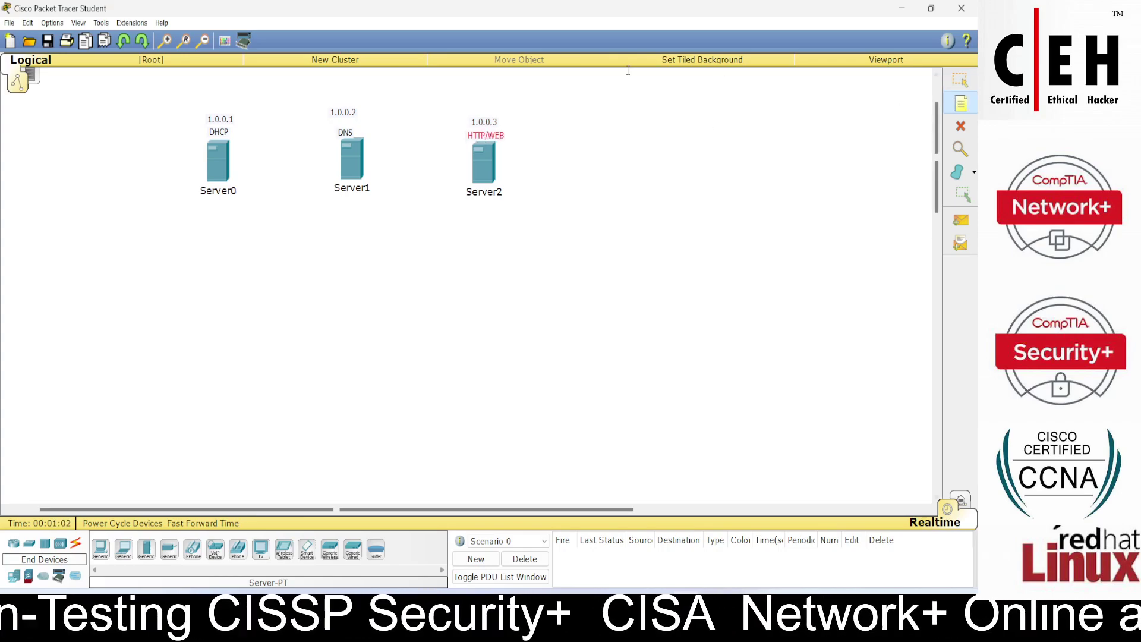
click(471, 107)
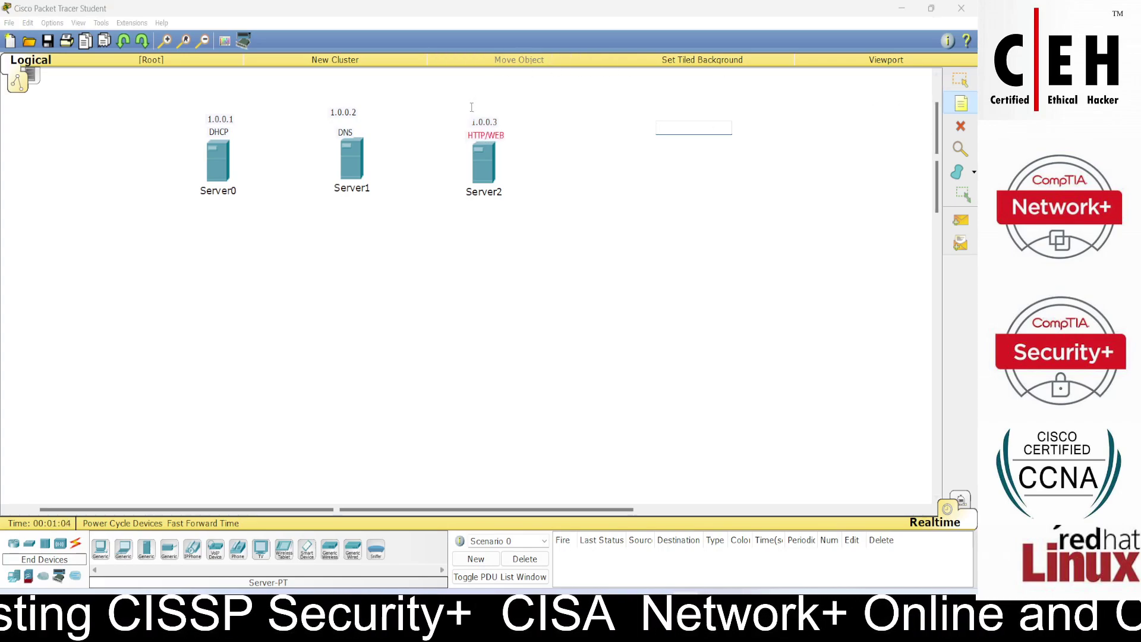
text(facebook.com)
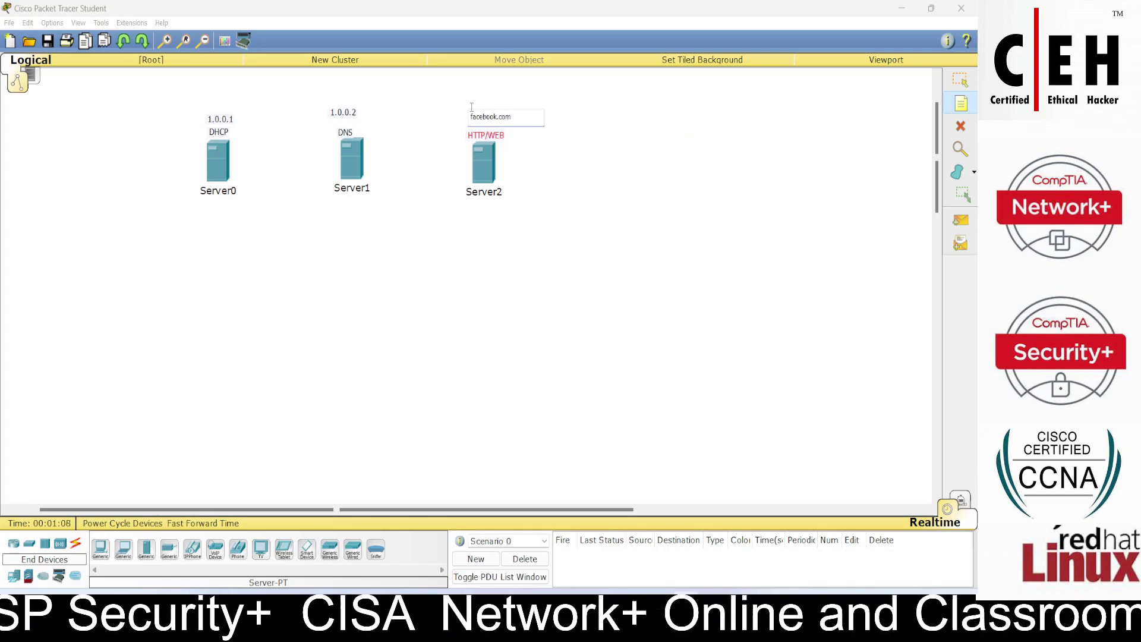
click(961, 80)
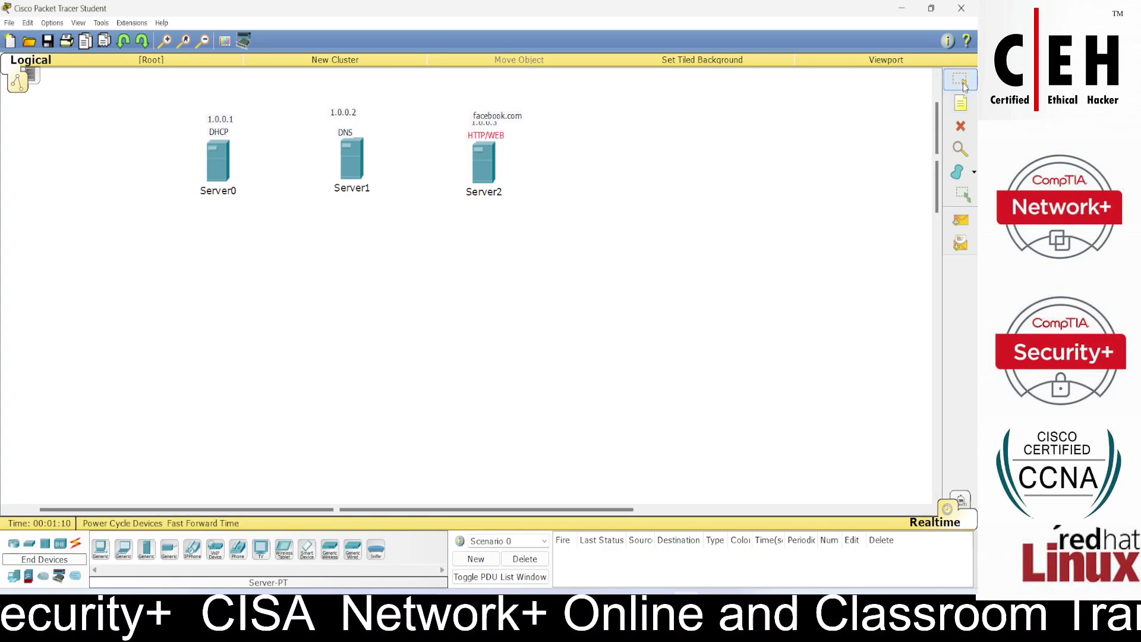
drag(519, 120, 512, 114)
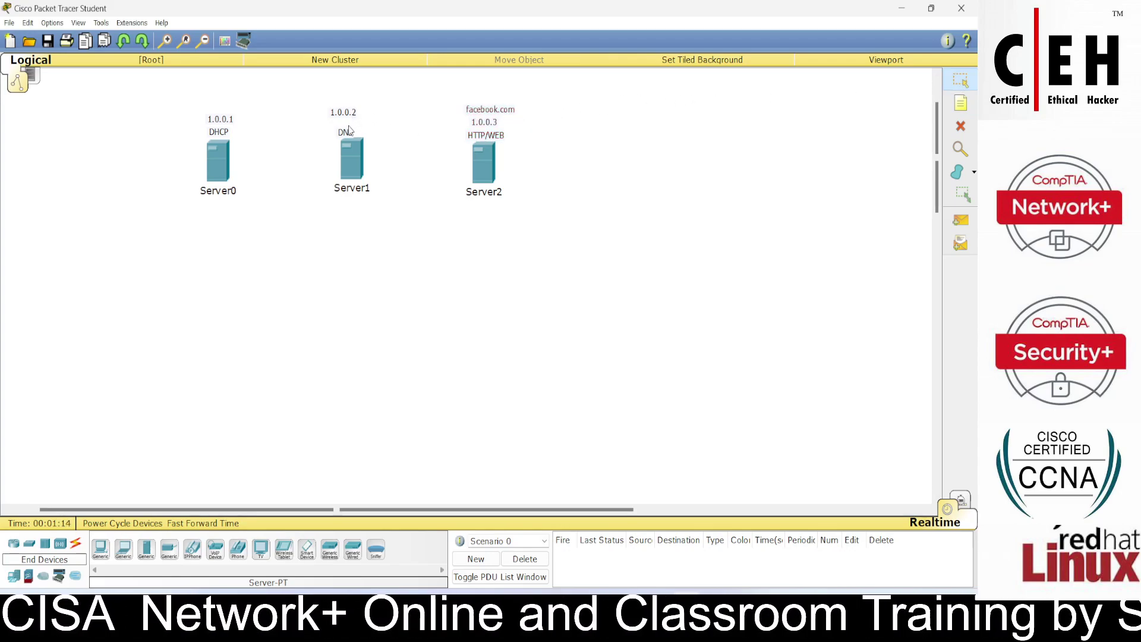
drag(345, 139, 363, 113)
- Place a 2950-24 switch below the servers and two PC-PT computers side by side below the switch
click(29, 543)
drag(100, 555, 352, 294)
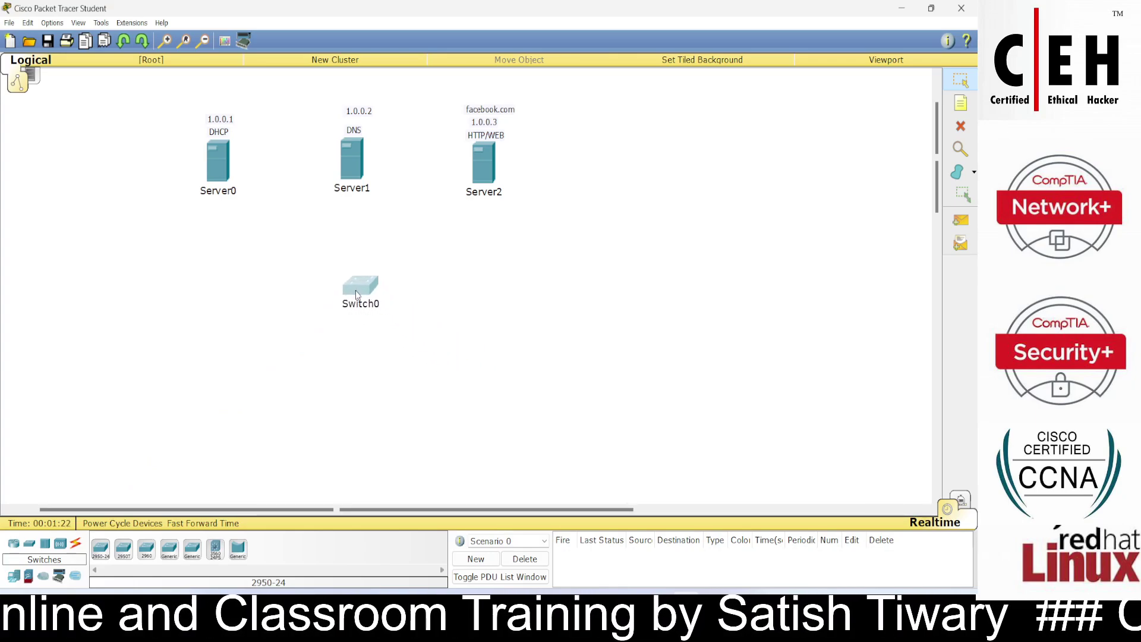
click(12, 580)
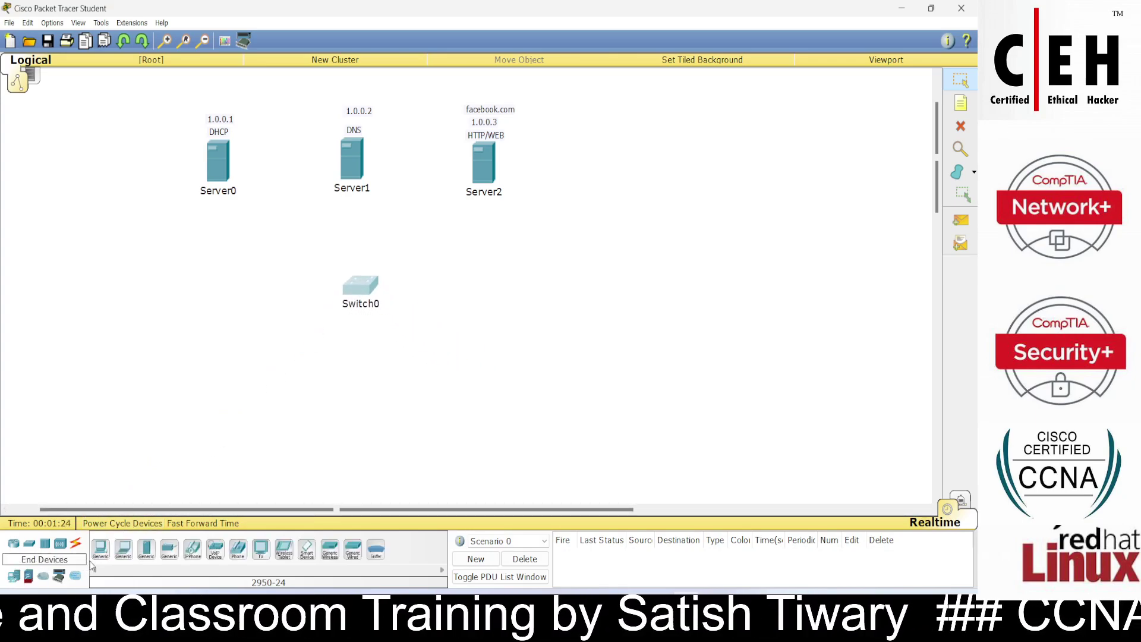
click(100, 548)
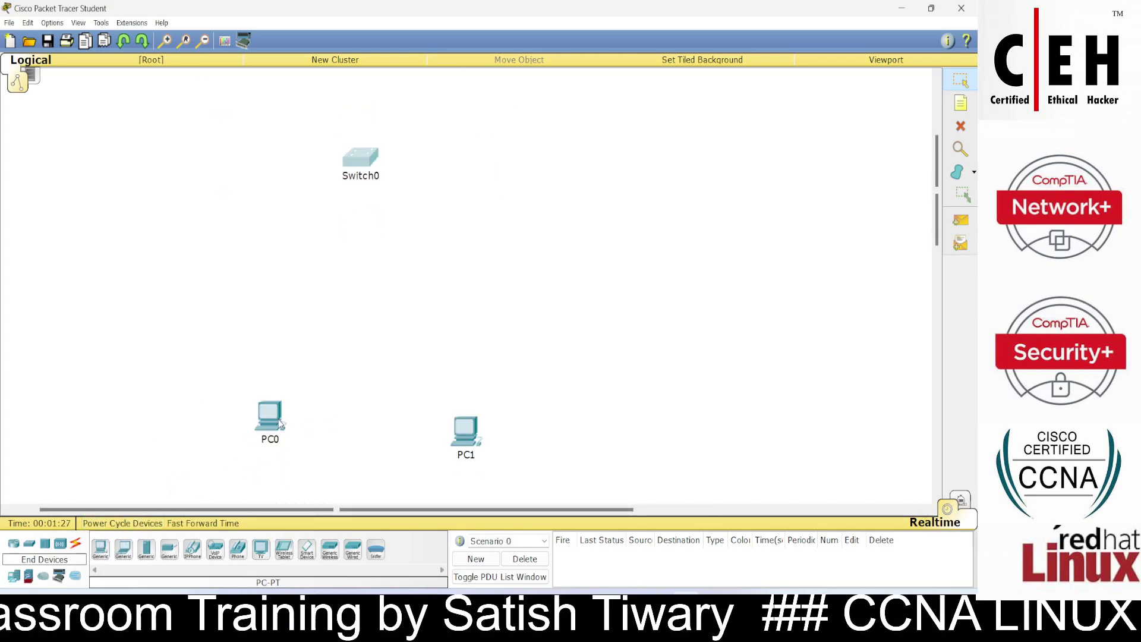
drag(280, 423, 266, 295)
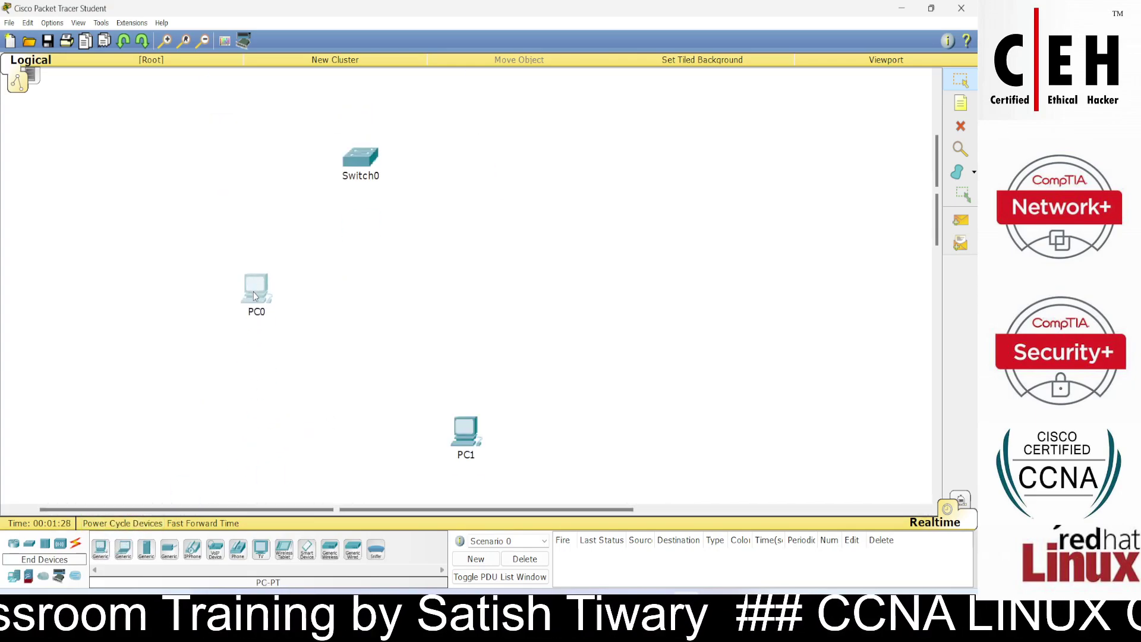
drag(466, 444, 438, 310)
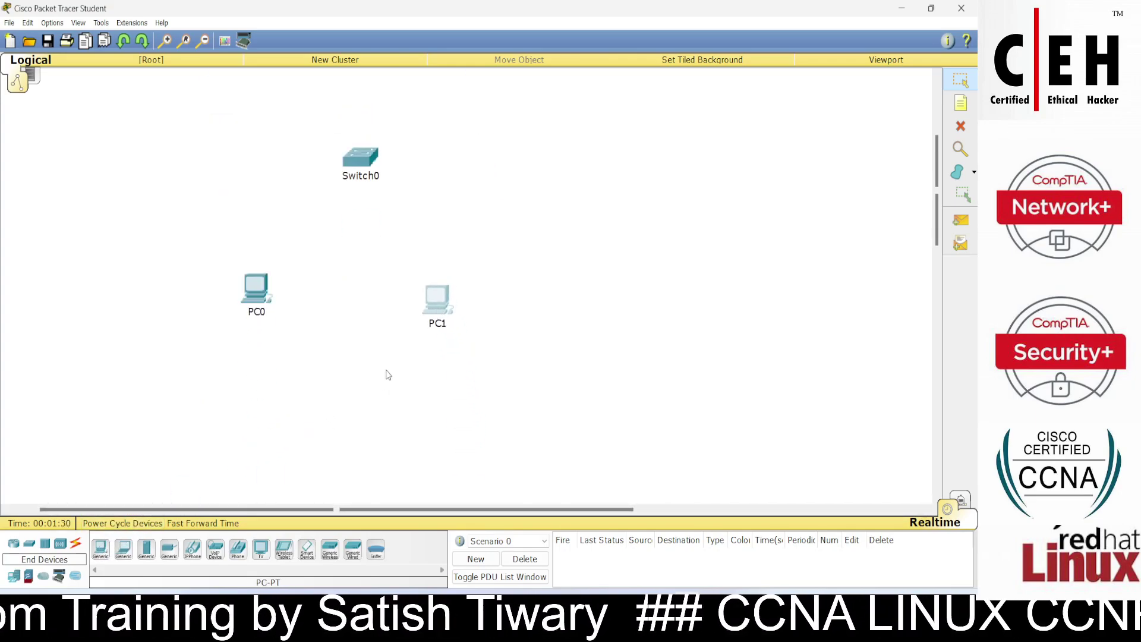
scroll(386, 374, up, 3)
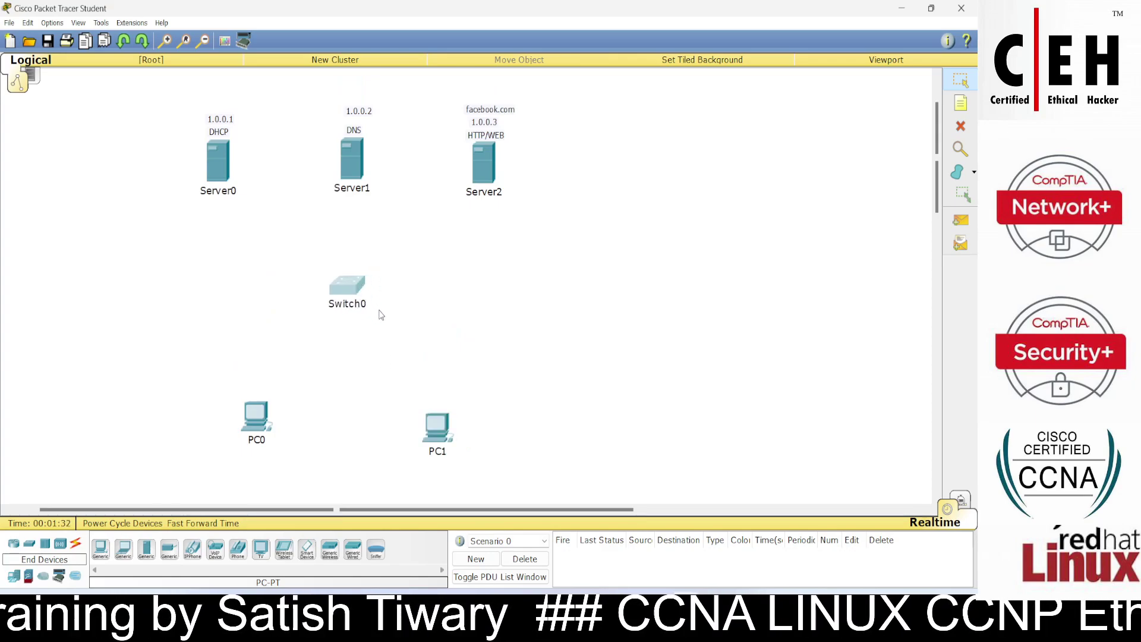
- Connect Server0, Server1 and Server2 to Switch0 using the automatically chosen connection type
click(76, 544)
click(100, 548)
click(223, 188)
click(348, 287)
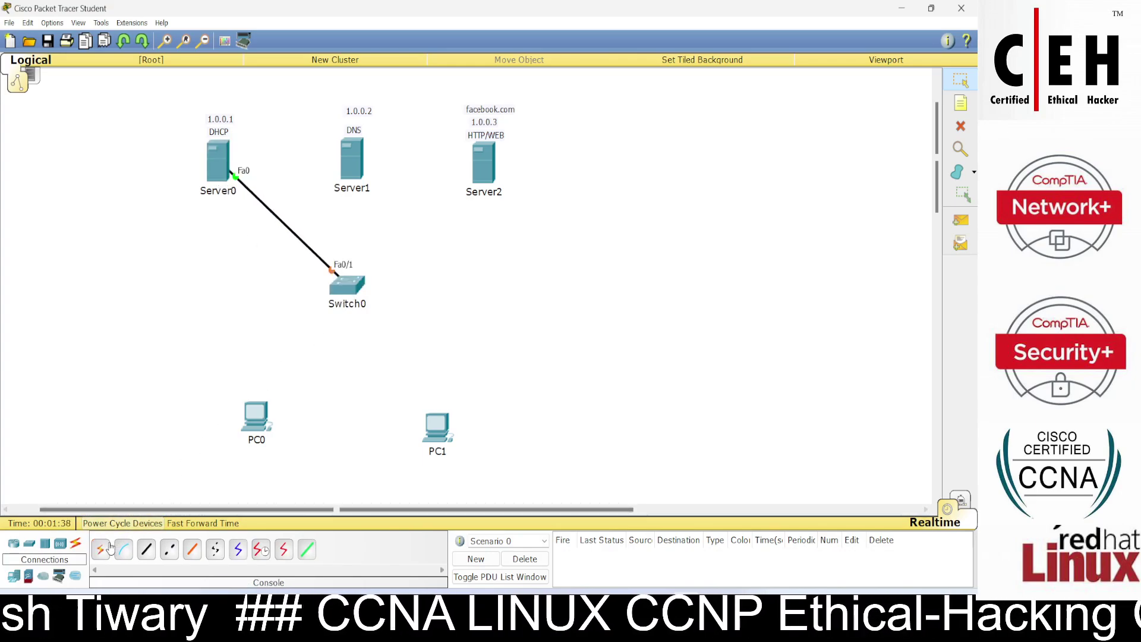
click(353, 160)
click(362, 281)
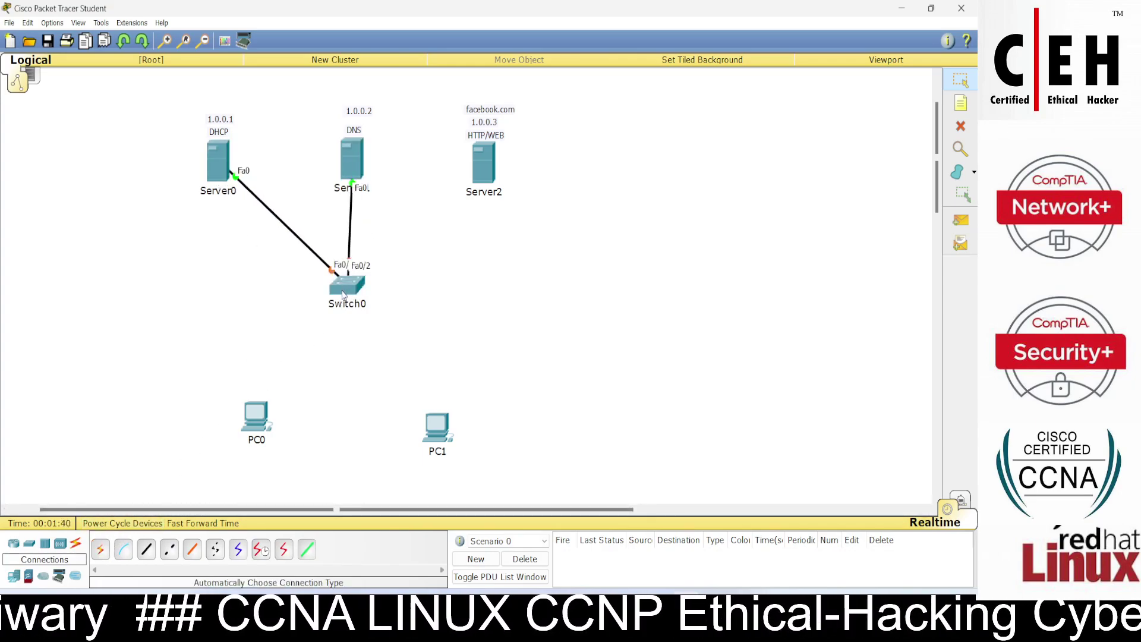
click(360, 281)
click(496, 173)
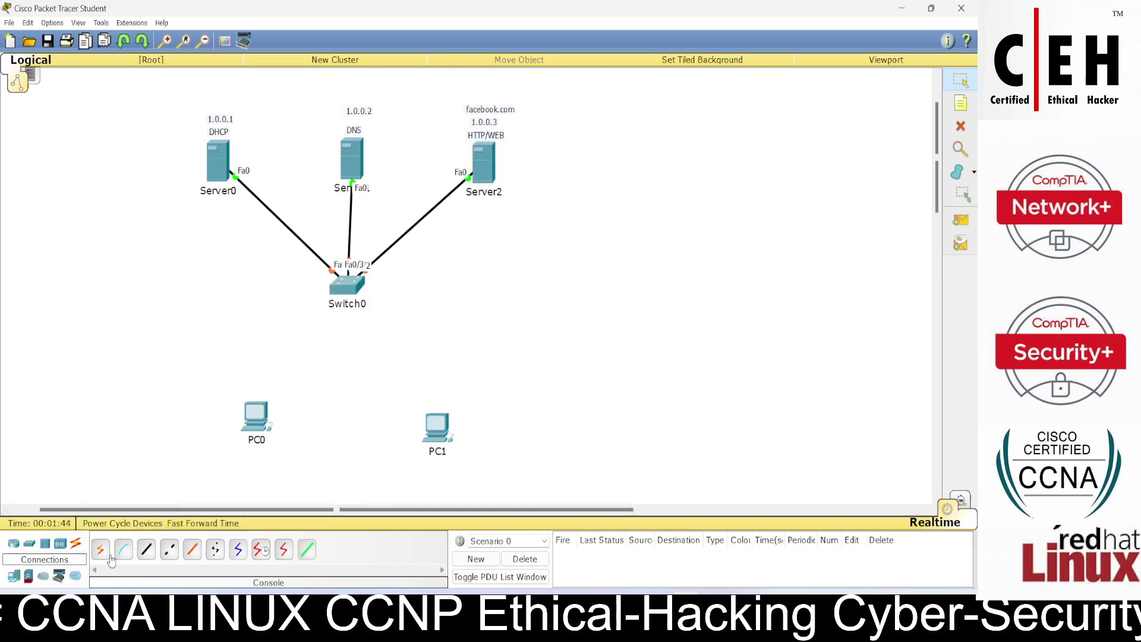
- Connect PC0 and PC1 to Switch0 with automatically chosen cables and move both PCs slightly closer to the switch
click(255, 413)
click(349, 285)
click(101, 549)
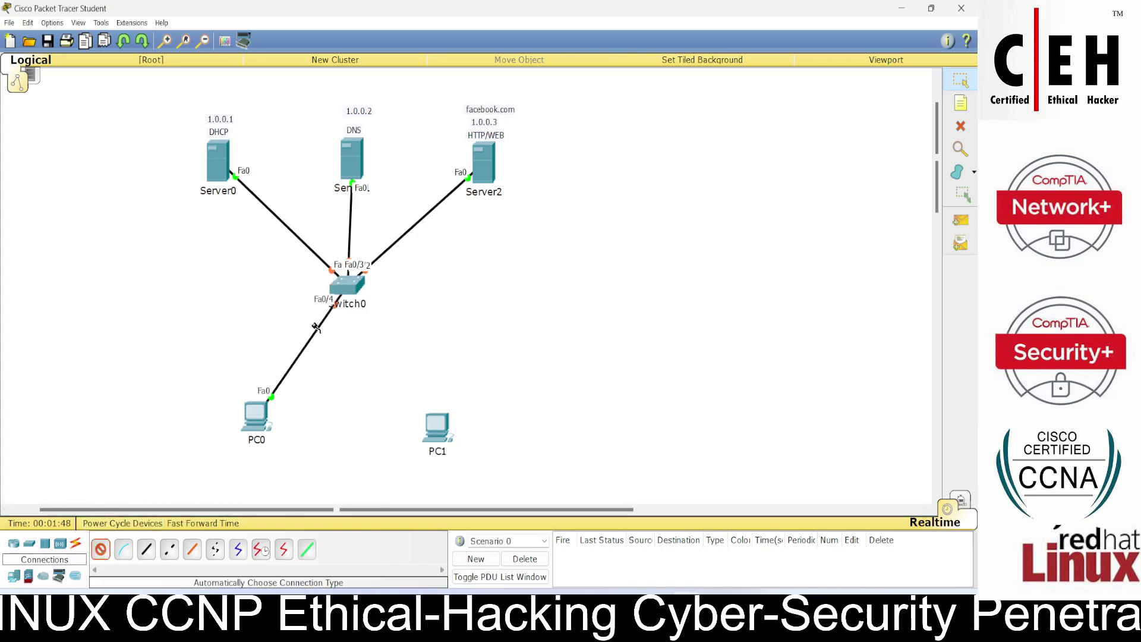
click(347, 286)
click(438, 431)
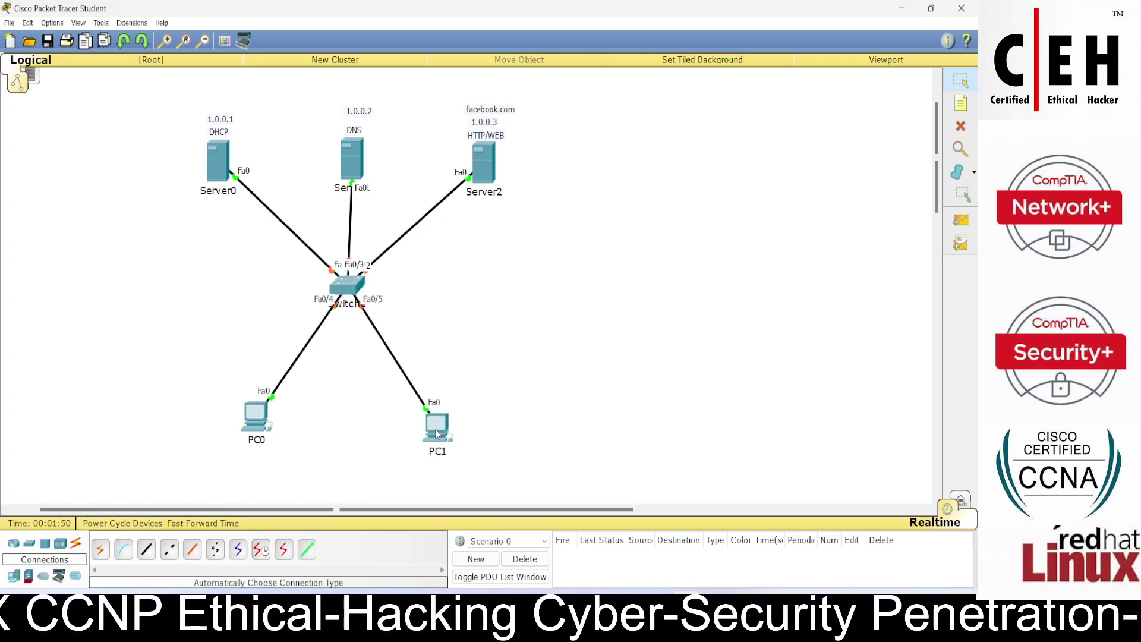
drag(438, 431, 431, 397)
drag(248, 421, 248, 395)
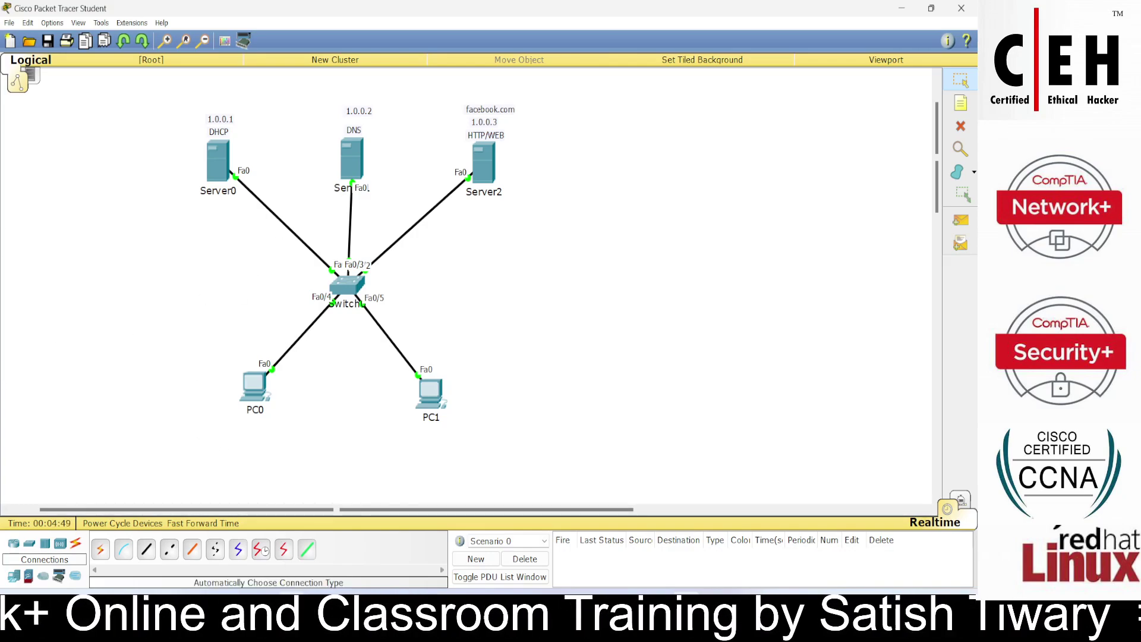
- Open the Windows Command Prompt, run nslookup facebook.com and highlight the returned IPv4 address
key(super)
text(cmd)
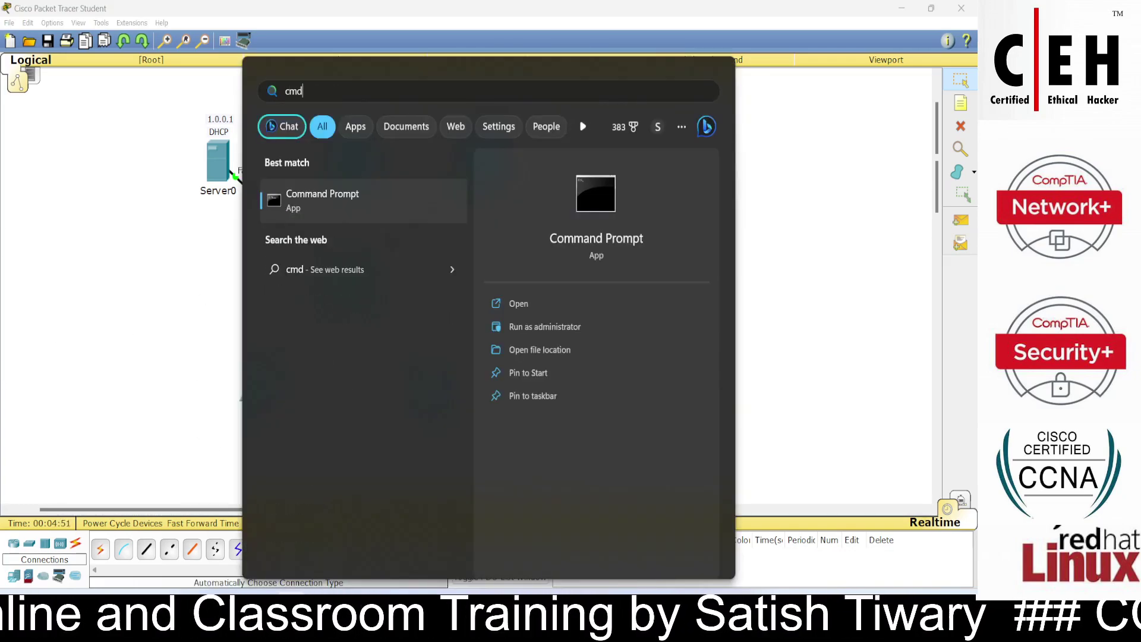
key(Return)
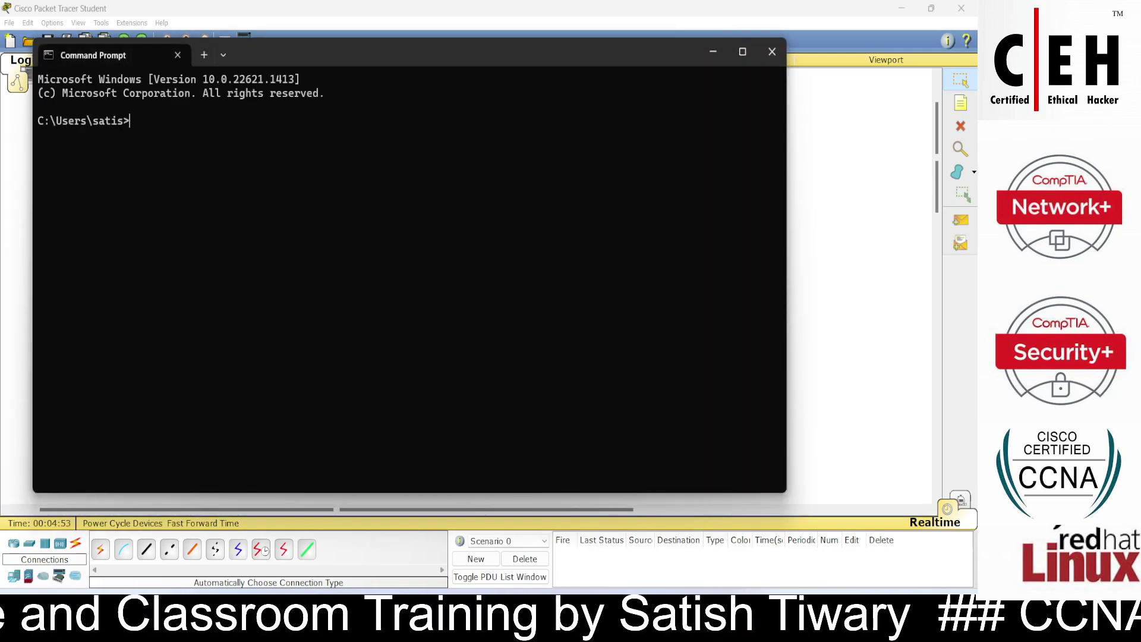
text(nsloo)
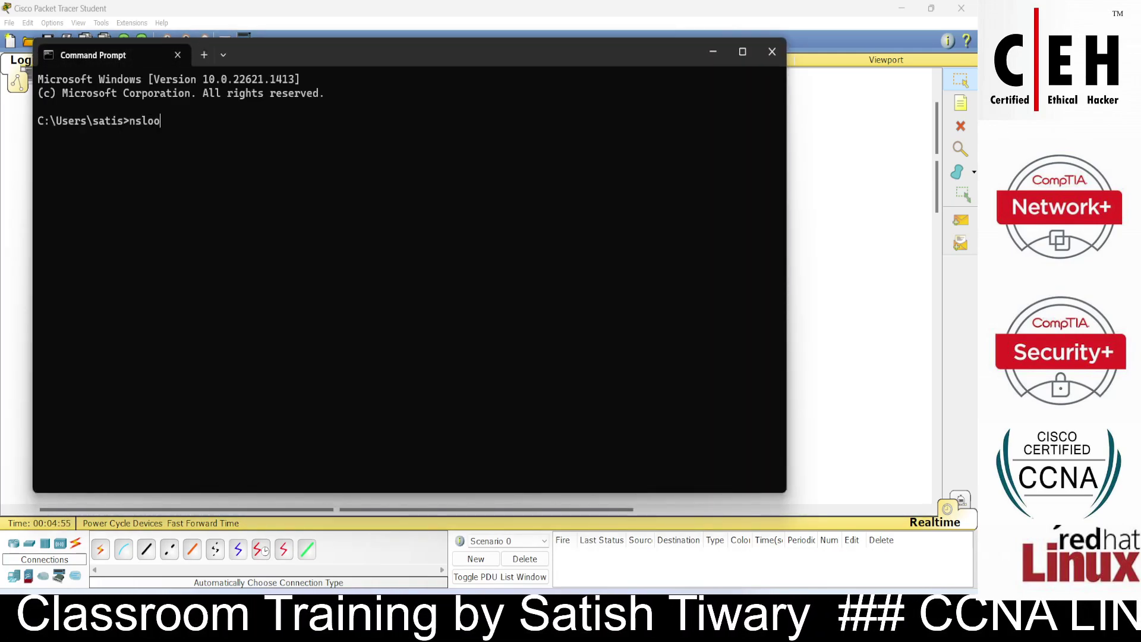
text(kup )
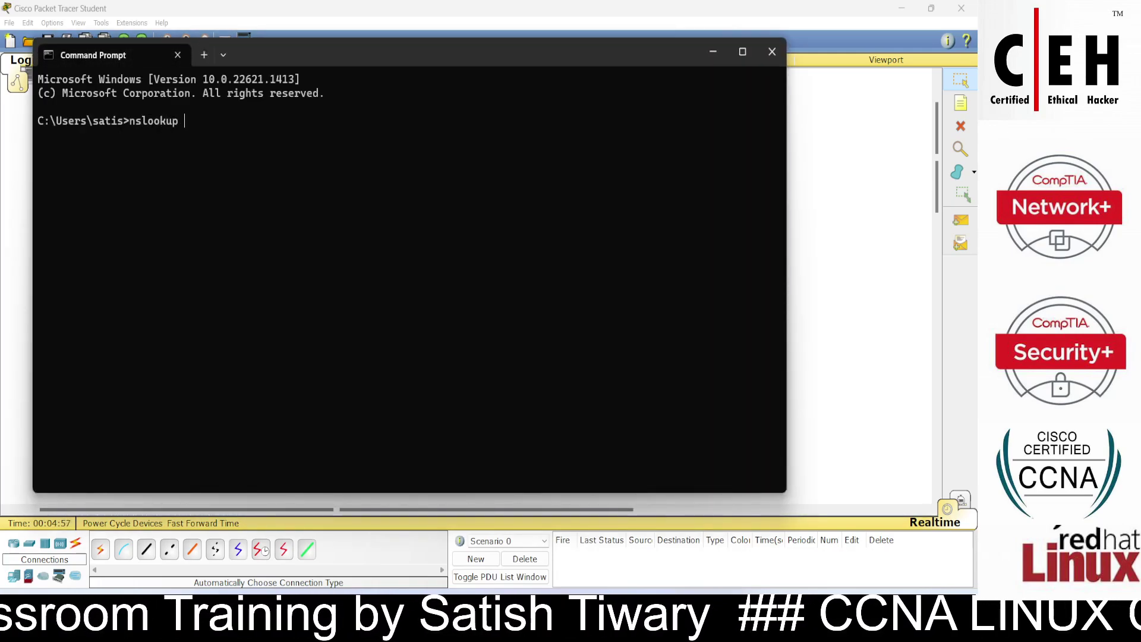
text(face)
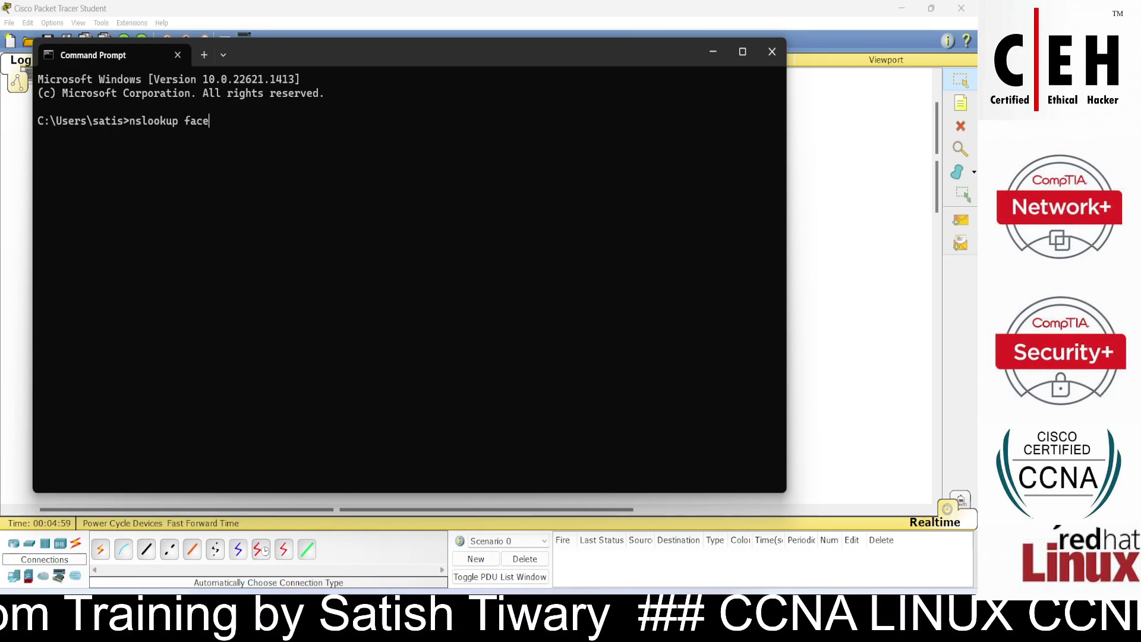
text(book.com)
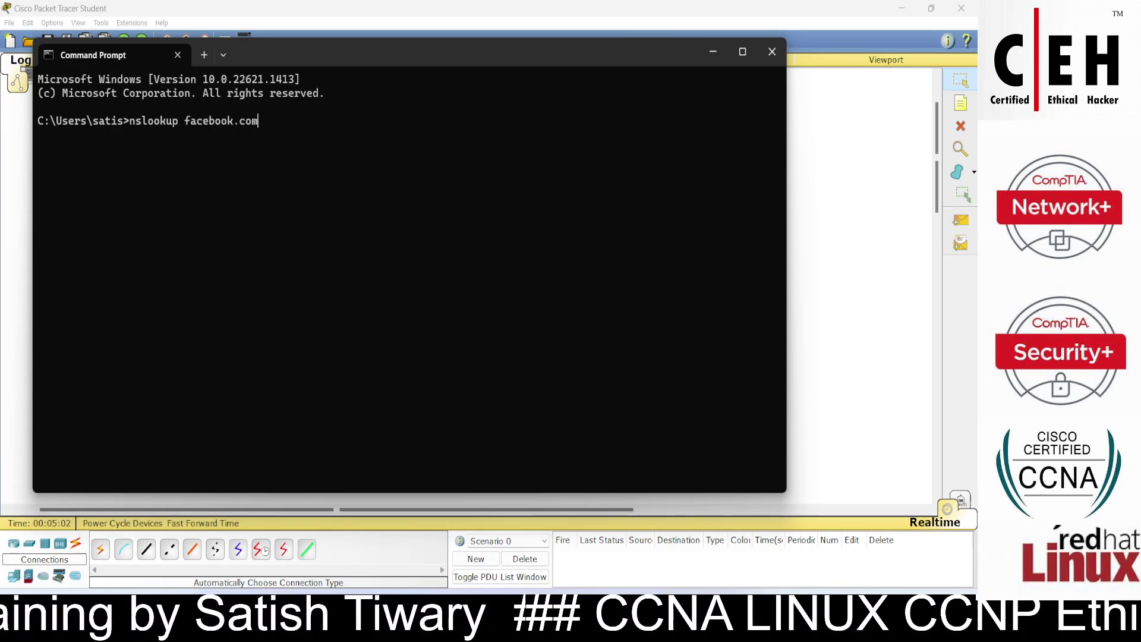
key(Return)
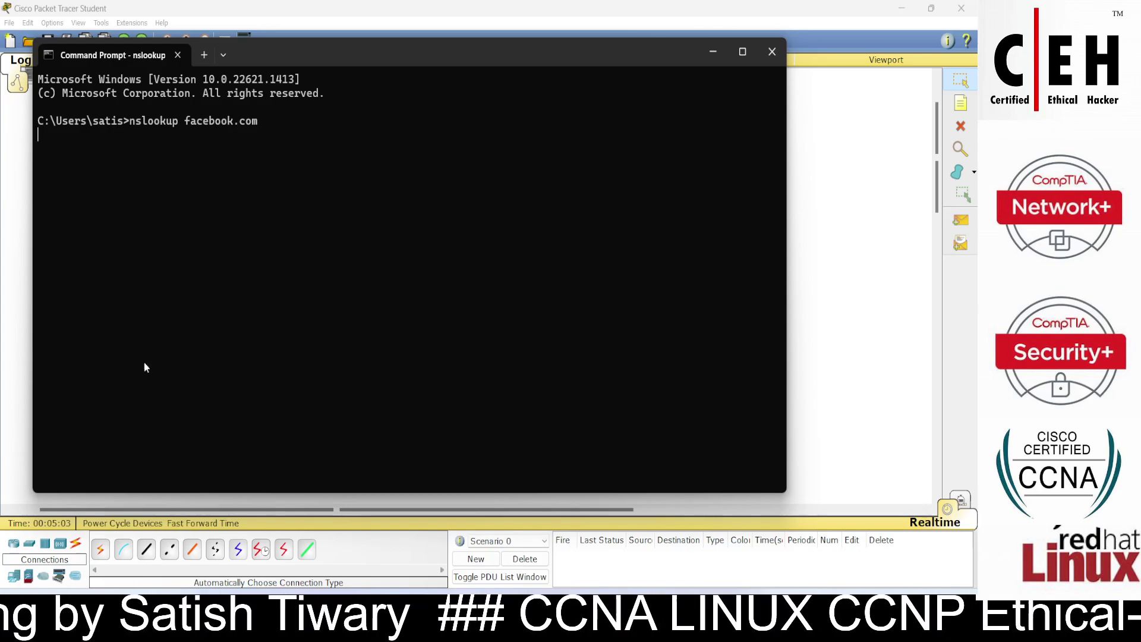
drag(196, 224, 136, 223)
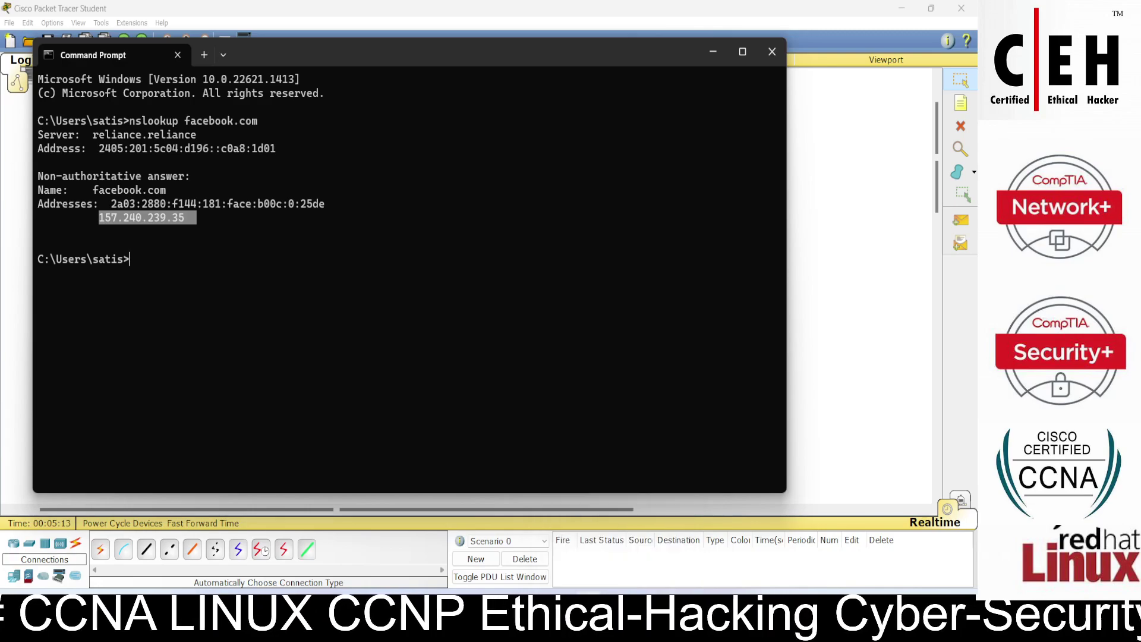
- Switch to the Edge browser, go to 157.240.239.35 and continue past the certificate warning to the site
key(alt+Tab)
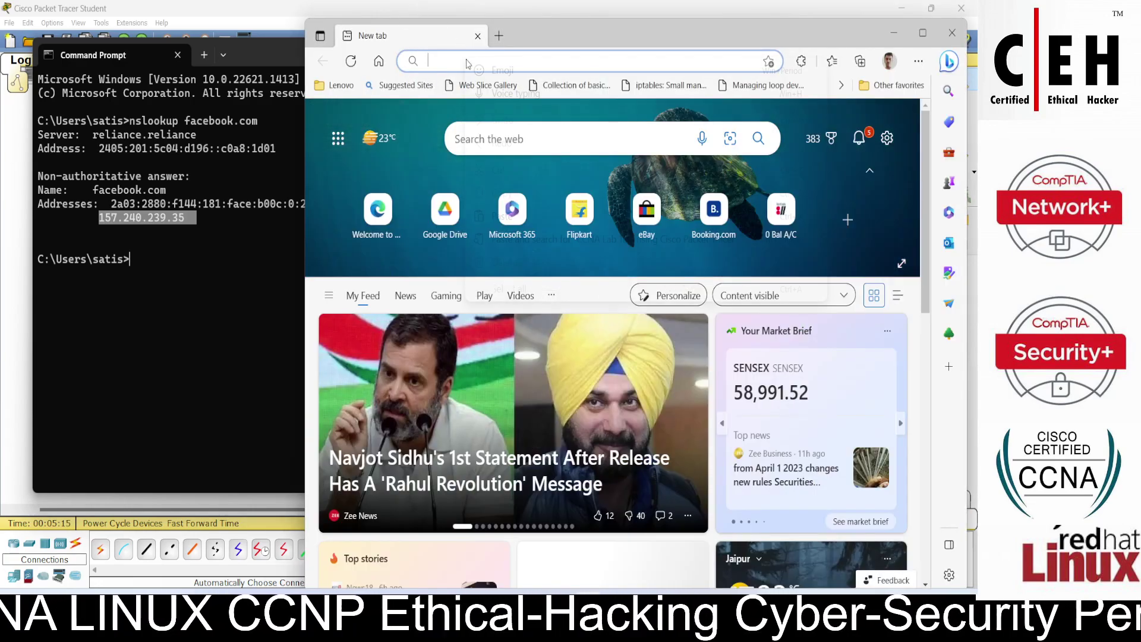
right_click(467, 60)
click(502, 216)
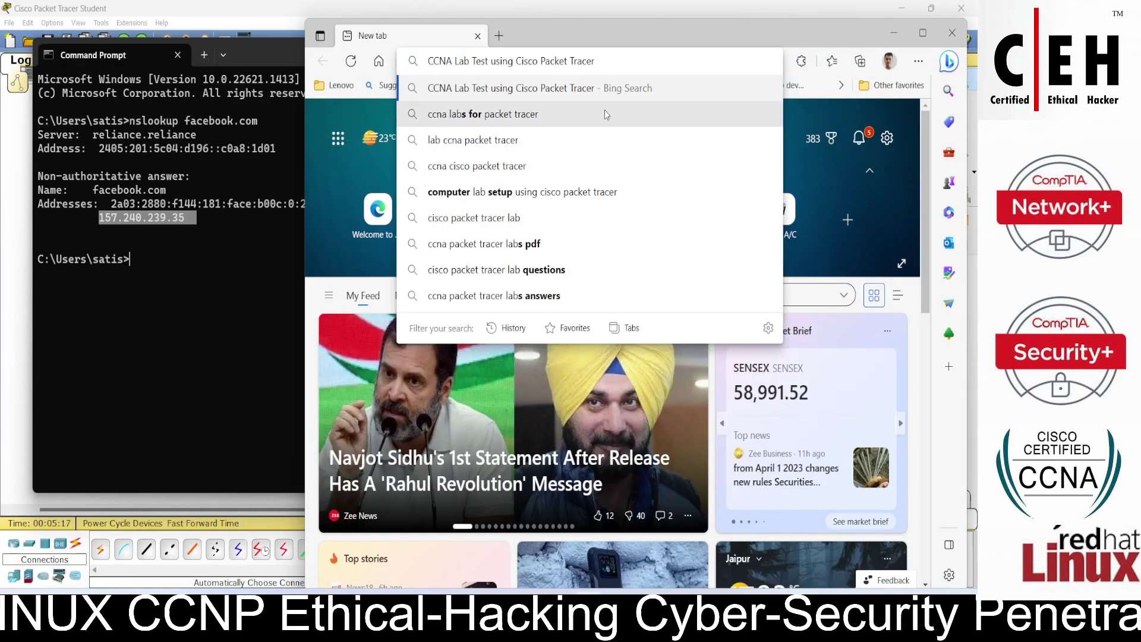
drag(601, 66, 426, 62)
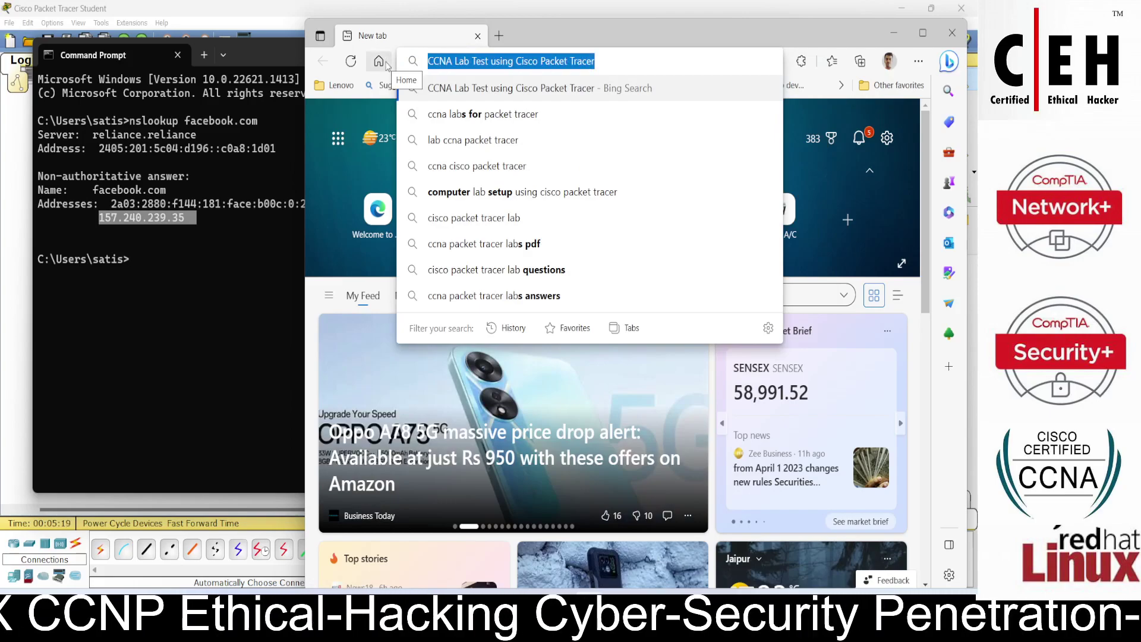
click(379, 62)
text(154)
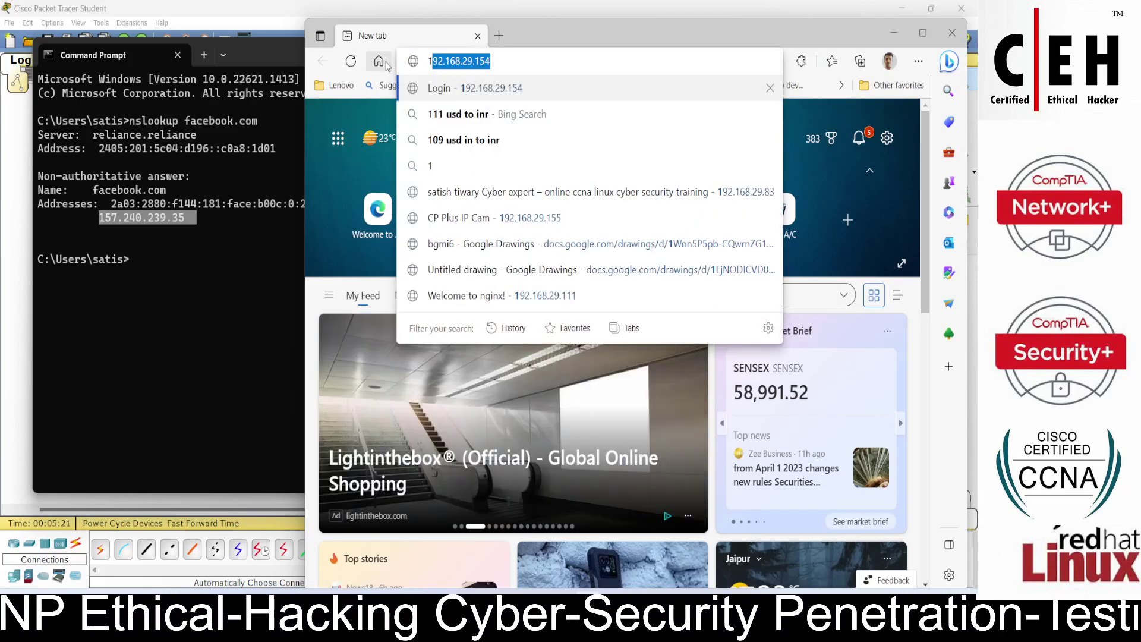
text(7.)
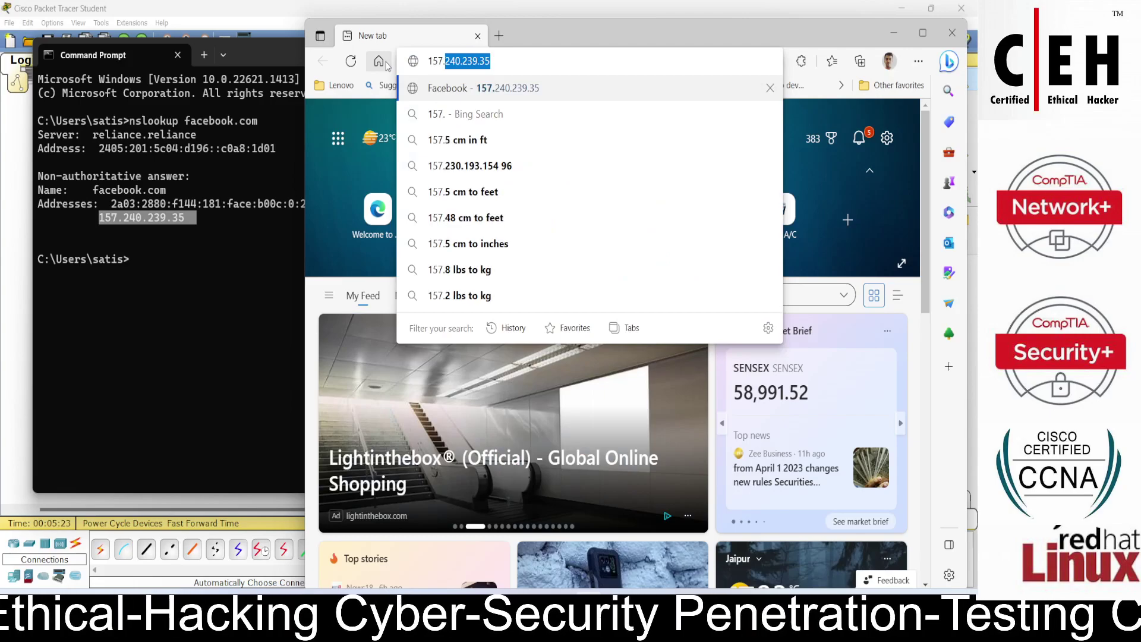
text(2)
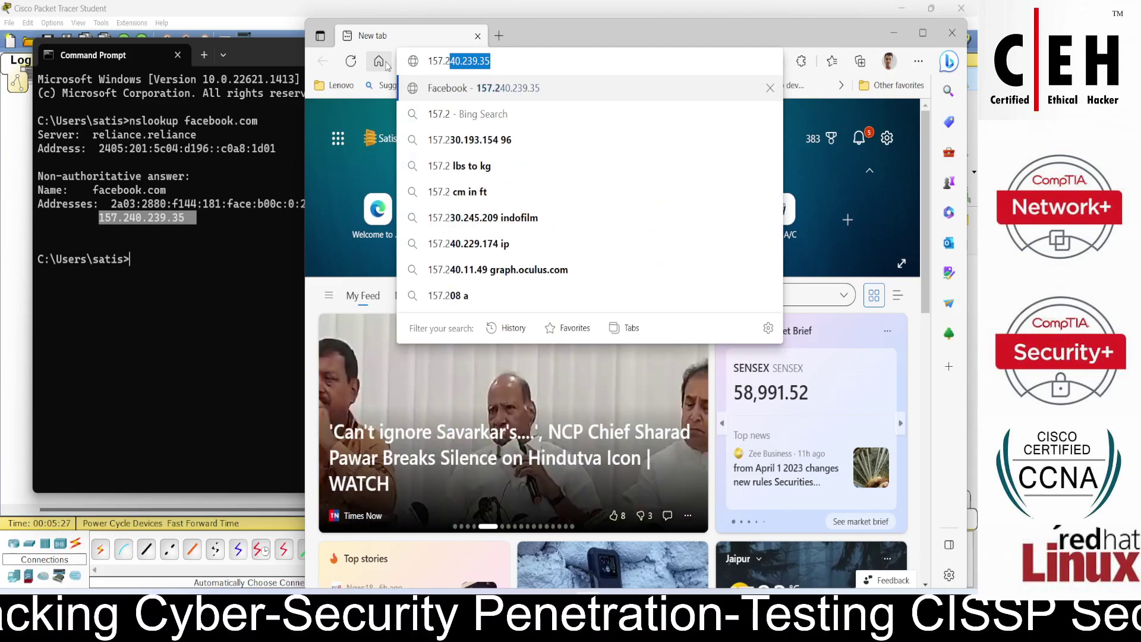
key(Right)
key(Return)
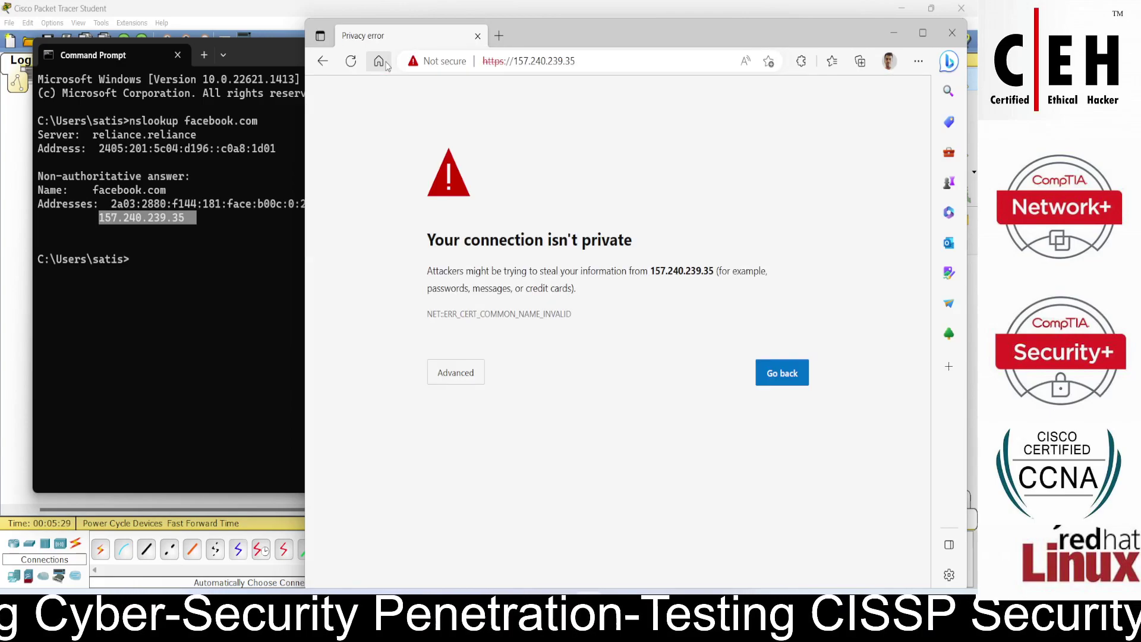
click(455, 372)
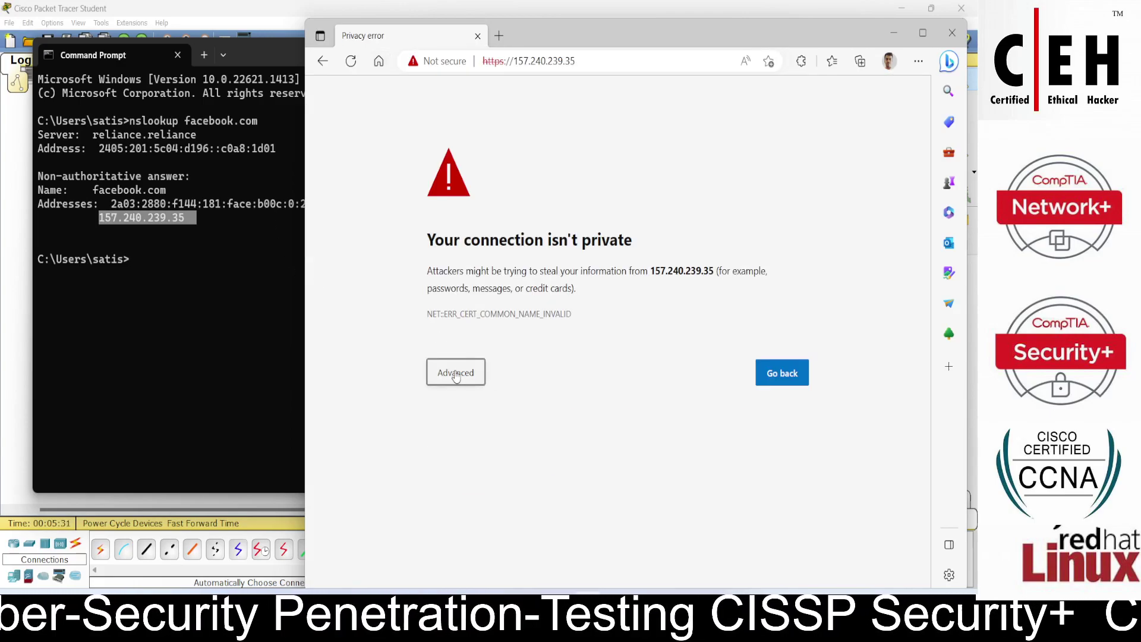
click(480, 484)
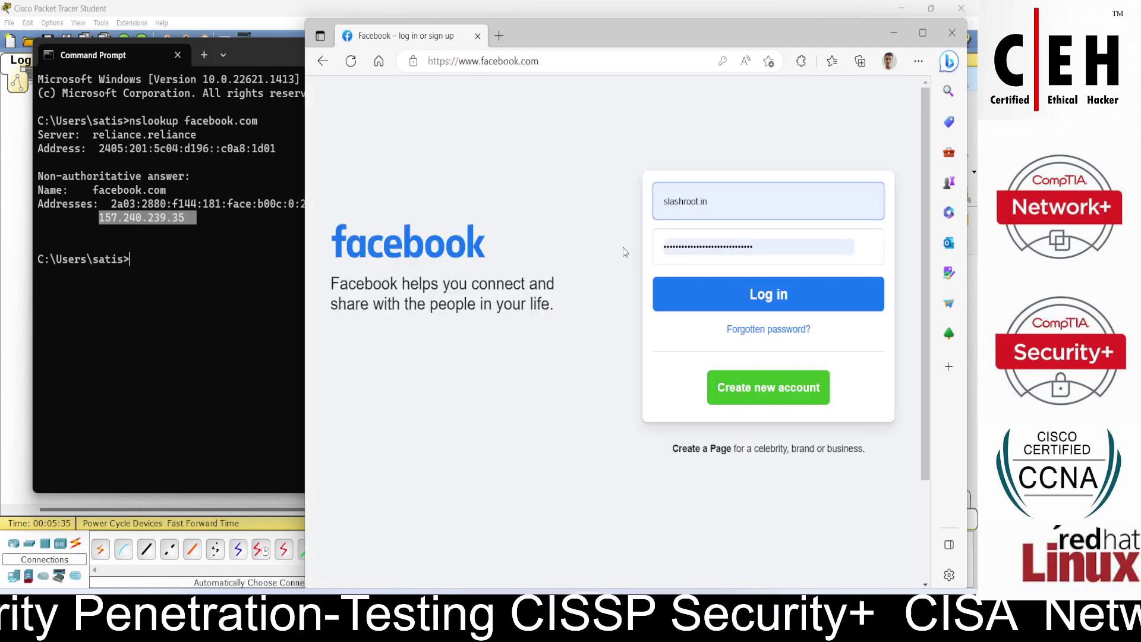
- View the site information for the loaded facebook.com page and close the browser
click(413, 61)
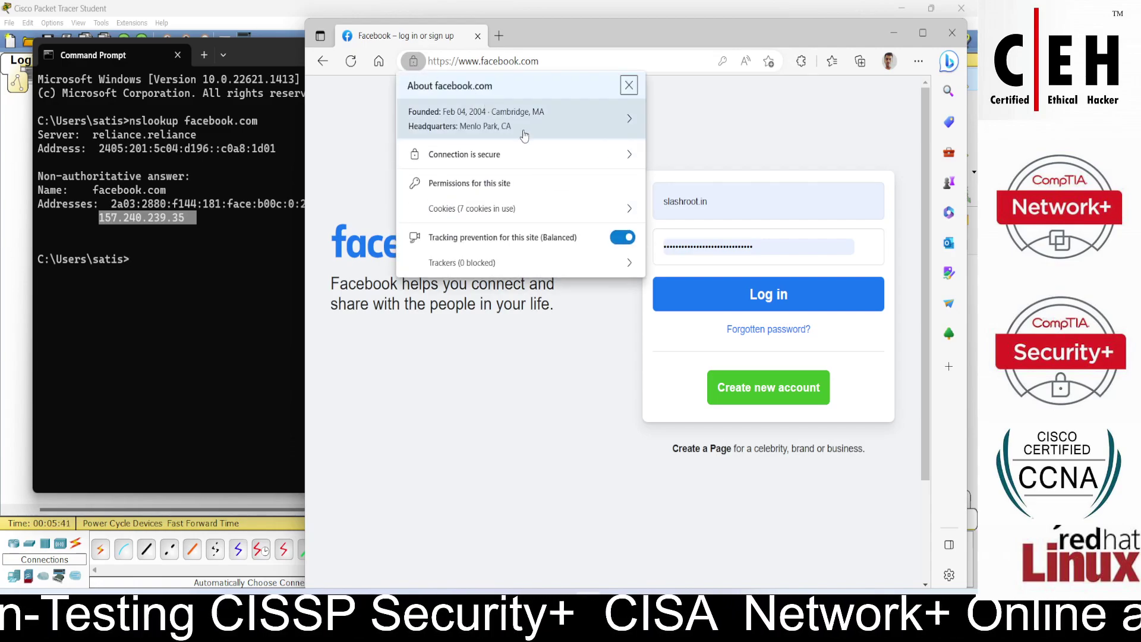
click(565, 345)
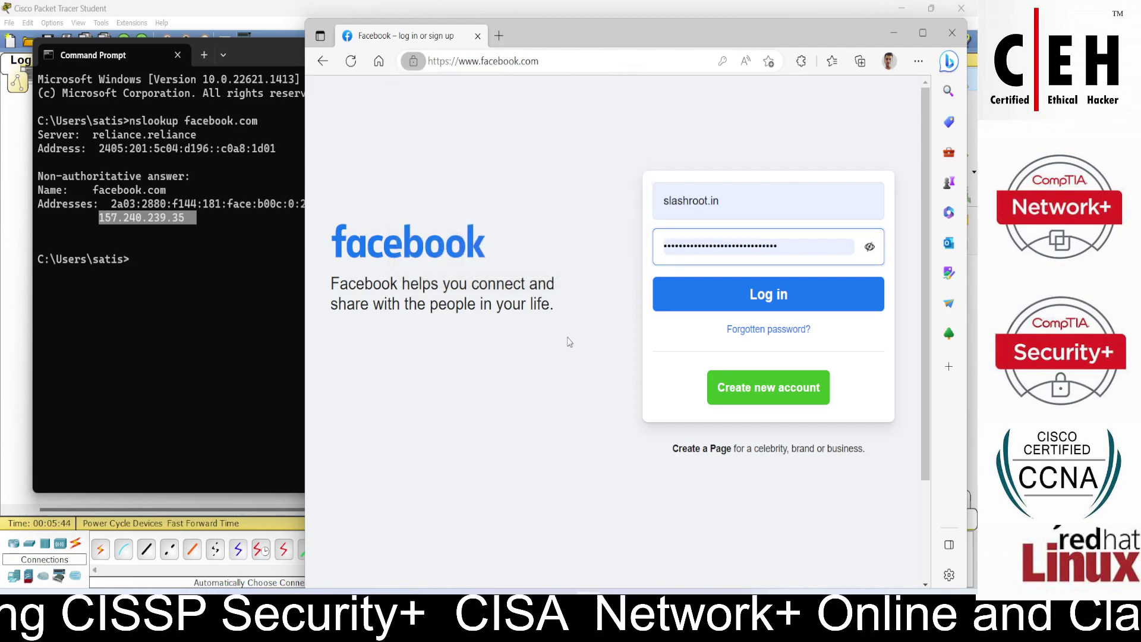
click(957, 30)
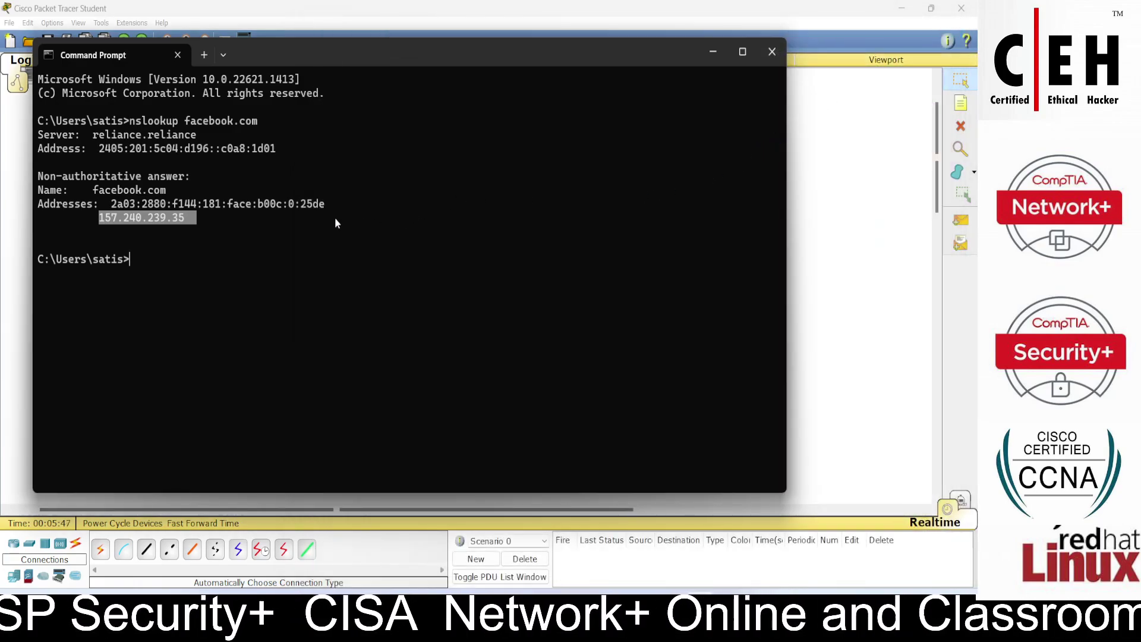
- Run nslookup google.com in the Command Prompt, highlight the returned IPv4 address and close the Command Prompt
click(252, 232)
key(Up)
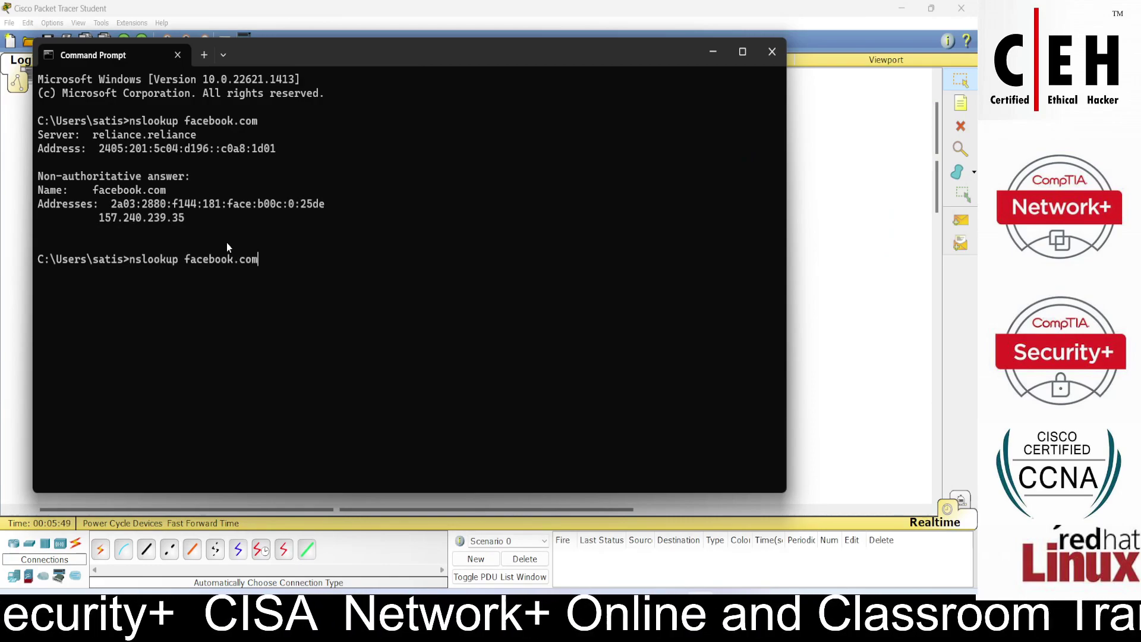
key(BackSpace)
key(BackSpace)
key(BackSpace)
key(BackSpace)
key(BackSpace)
key(BackSpace)
key(BackSpace)
key(BackSpace)
key(BackSpace)
key(BackSpace)
key(BackSpace)
key(BackSpace)
text(google.com)
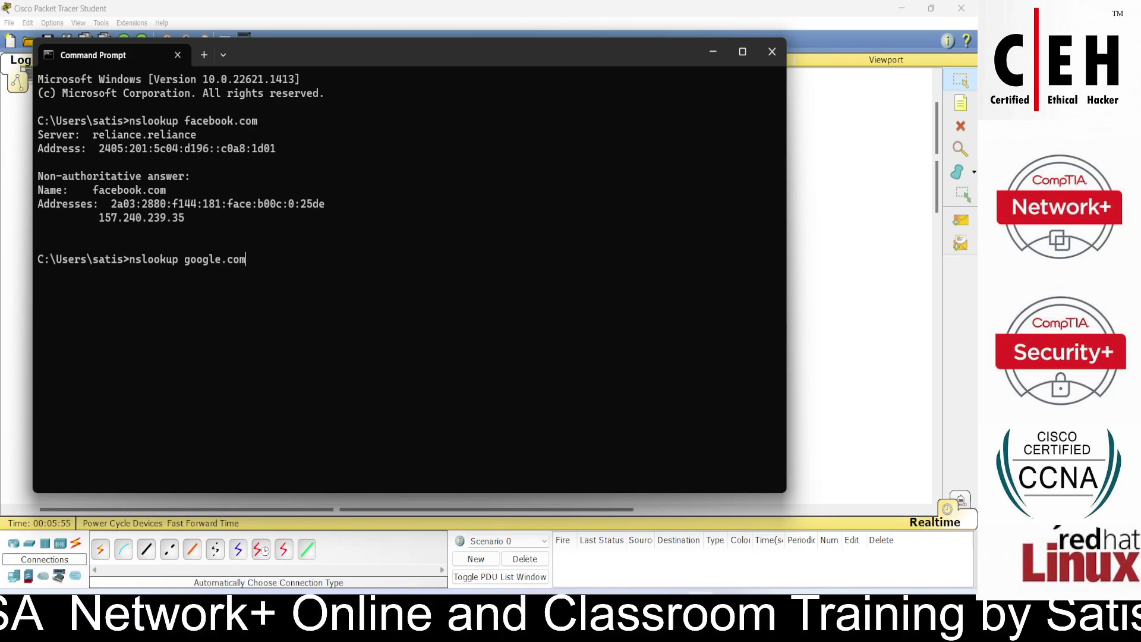
key(Return)
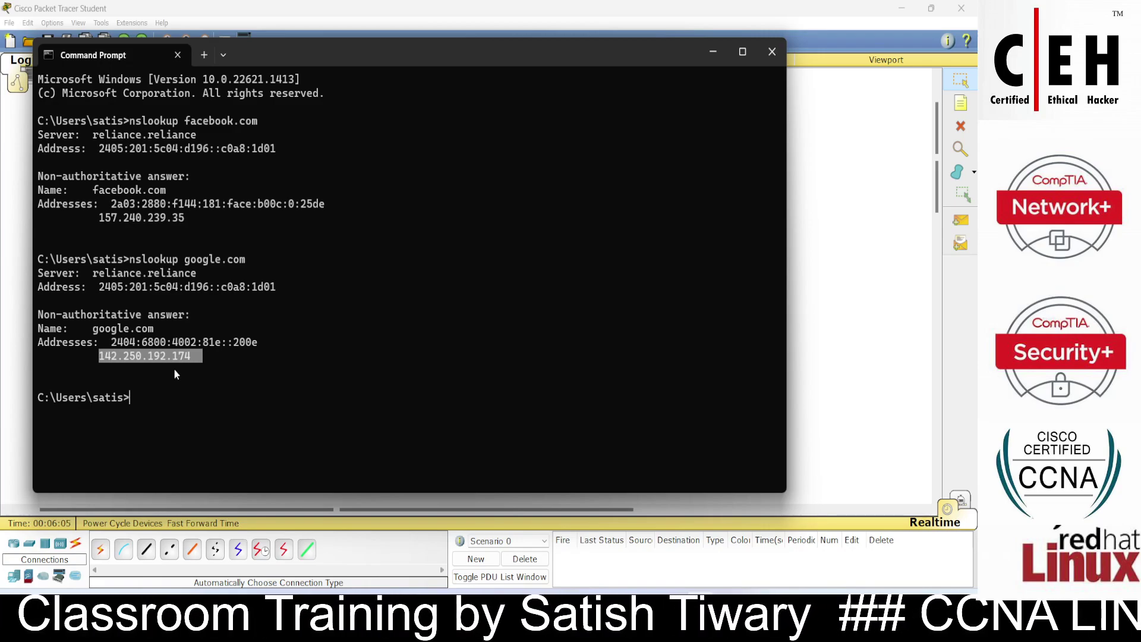
click(772, 50)
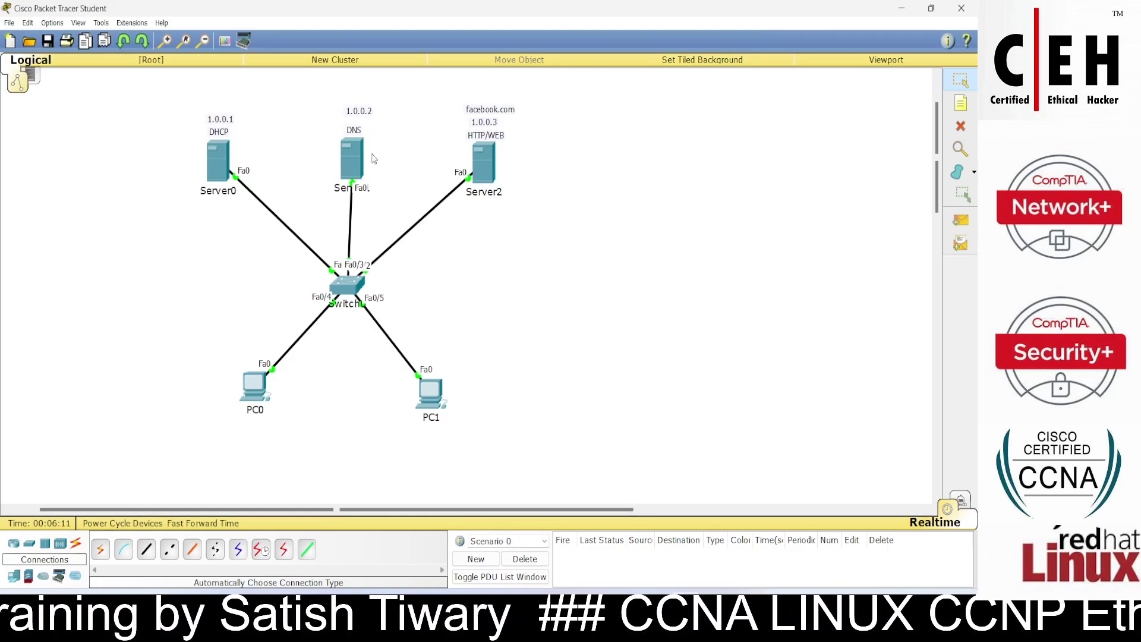
- Draw a yellow-filled rectangle behind the DHCP server, Server0, and its notes
click(226, 42)
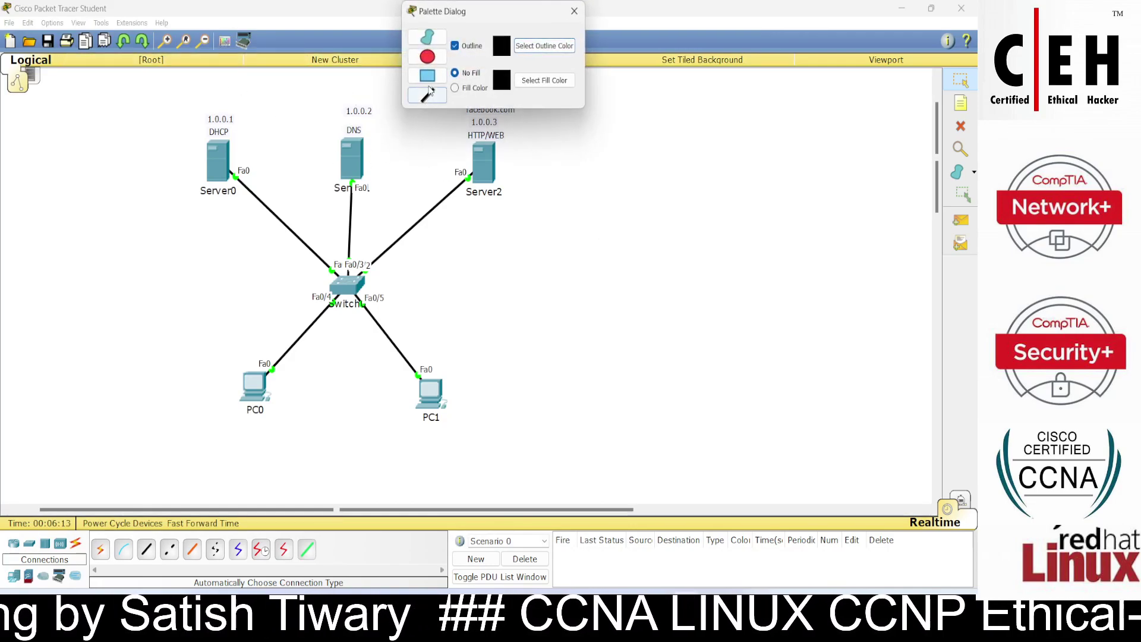
click(467, 88)
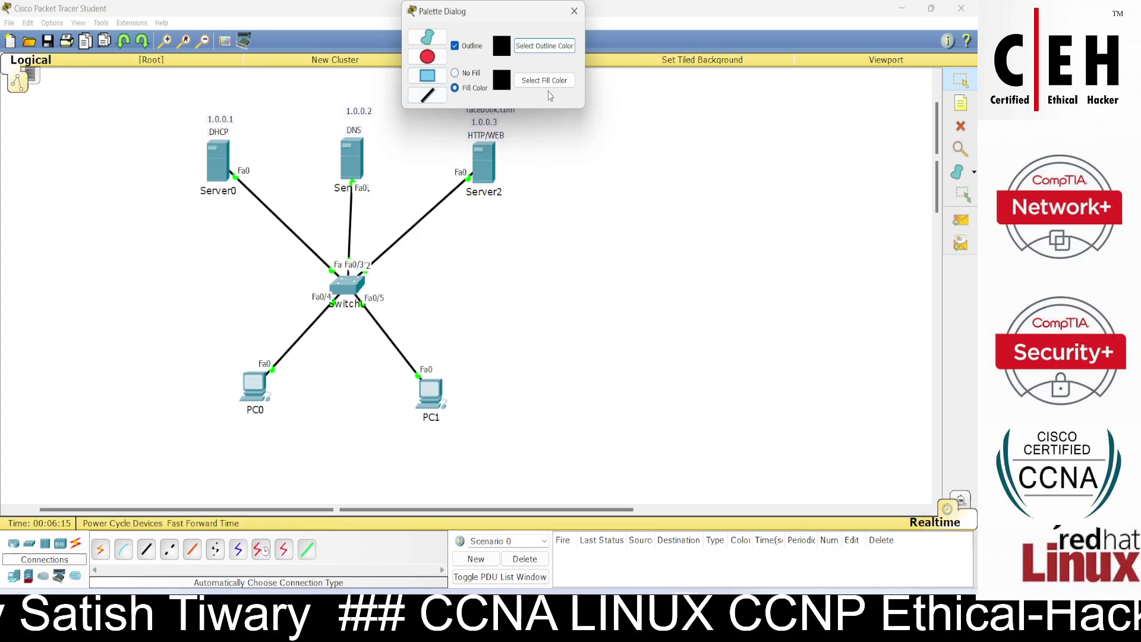
click(427, 75)
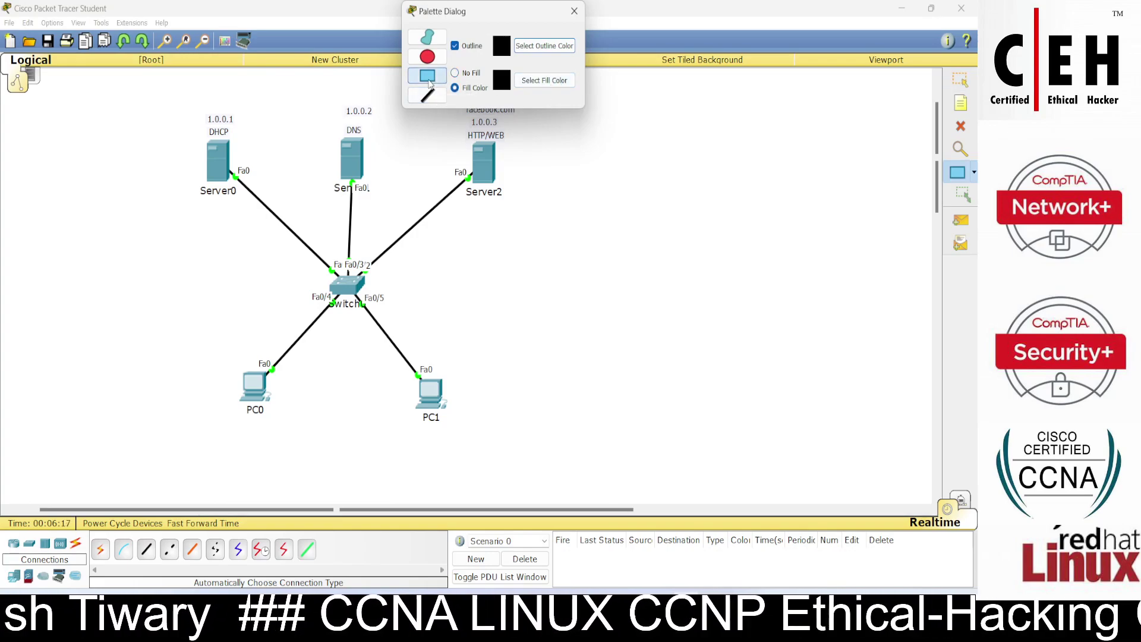
click(544, 81)
click(471, 255)
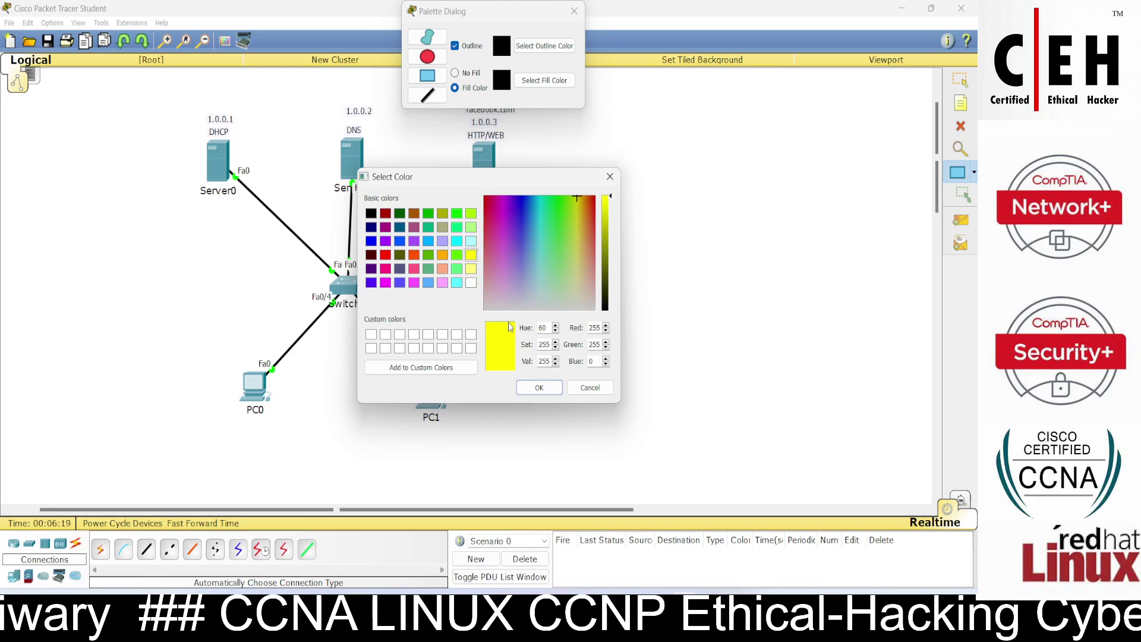
click(539, 388)
click(429, 79)
drag(184, 101, 267, 233)
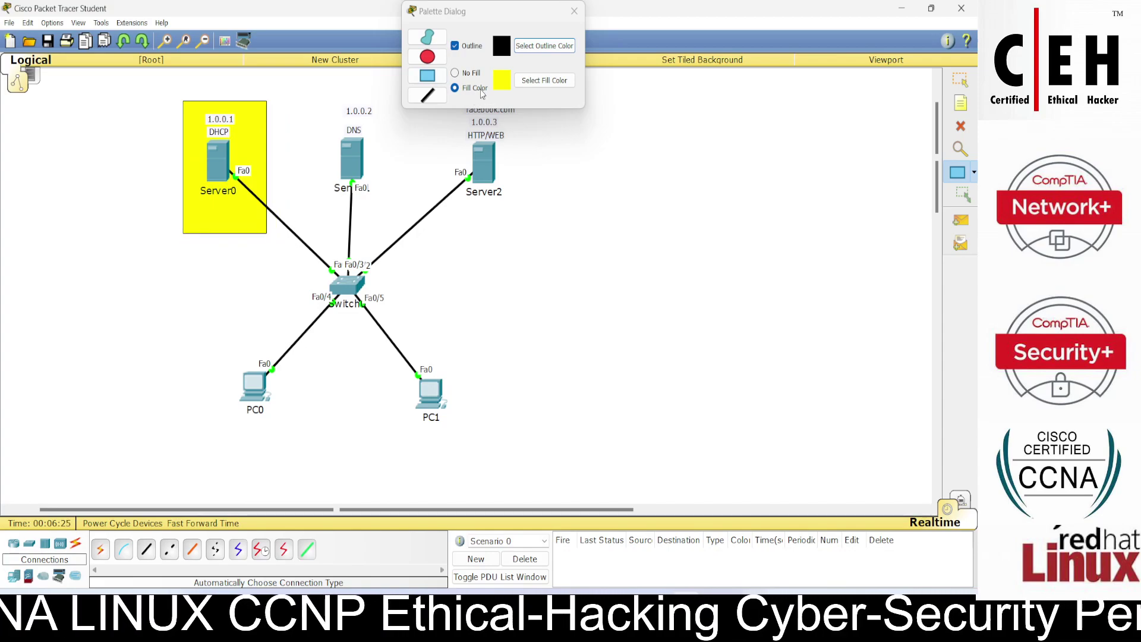
- Change the fill color to bright green and draw a rectangle behind the DNS server, Server1, and its notes
click(538, 80)
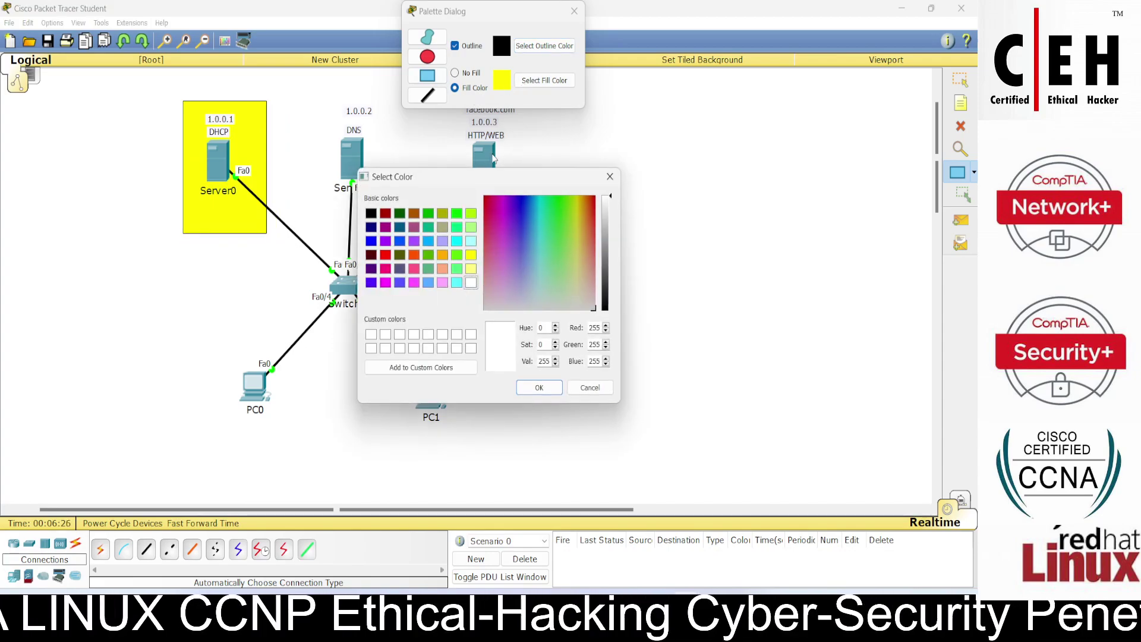
click(457, 254)
click(539, 387)
drag(329, 98, 407, 219)
- Draw an orange-filled rectangle behind the web server, Server2, and shift it slightly upward to frame its notes
click(520, 83)
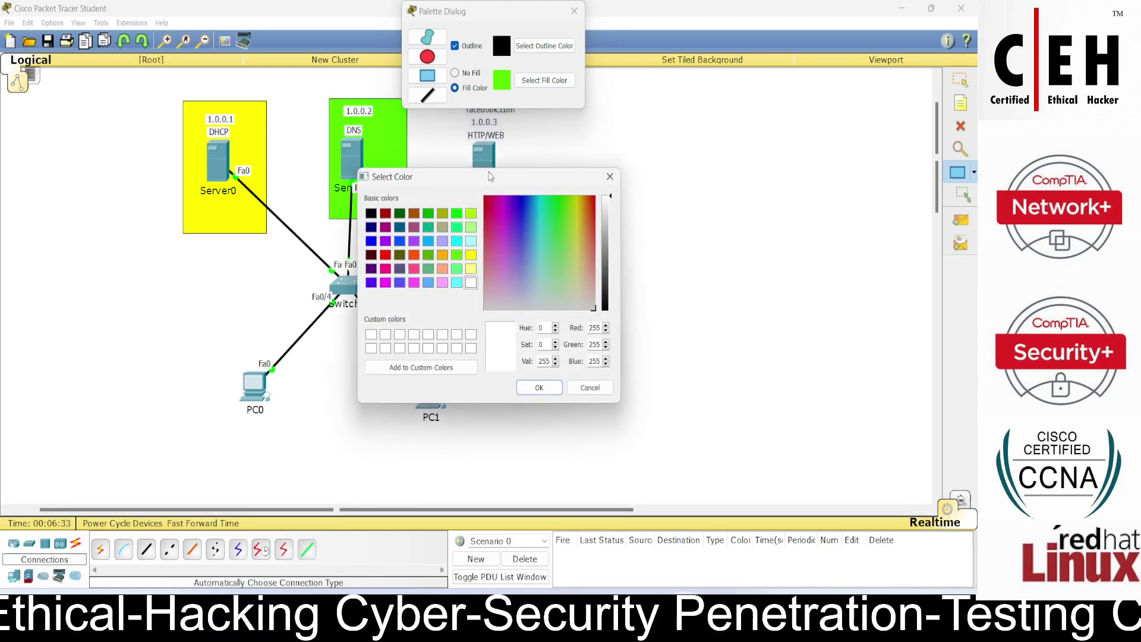
click(442, 255)
click(538, 388)
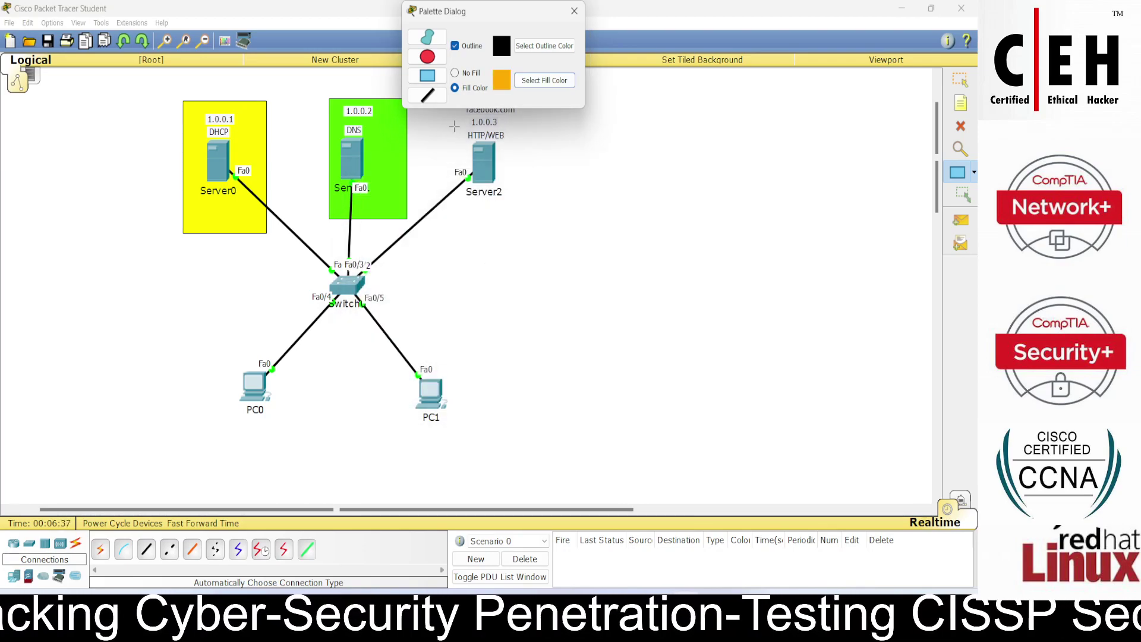
drag(475, 11, 723, 19)
drag(452, 98, 534, 225)
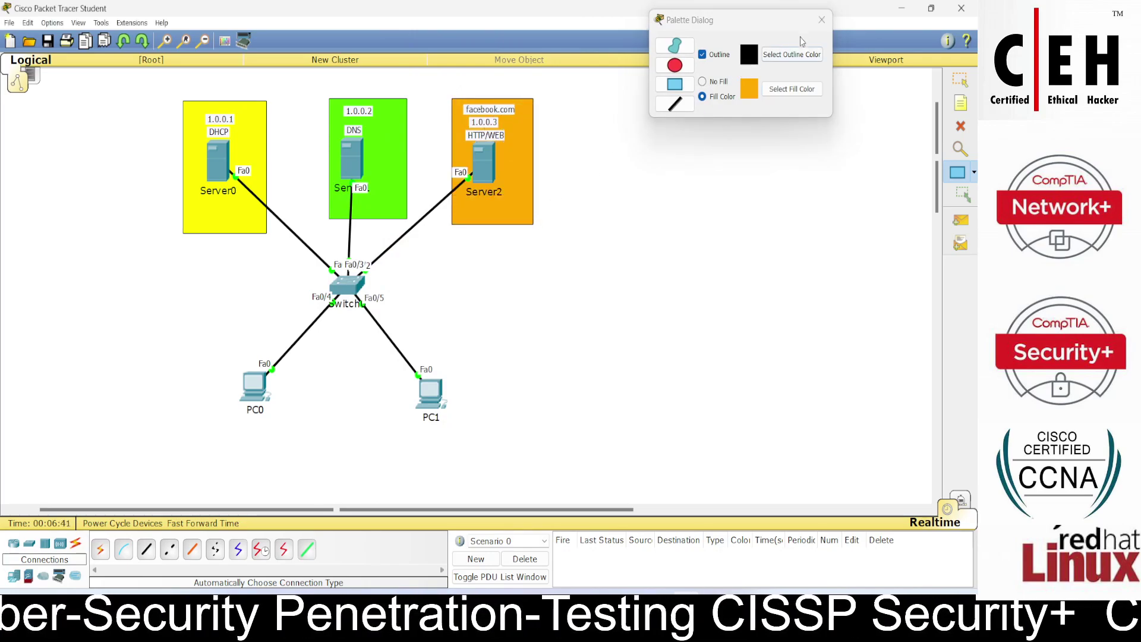
click(821, 19)
drag(519, 184, 517, 179)
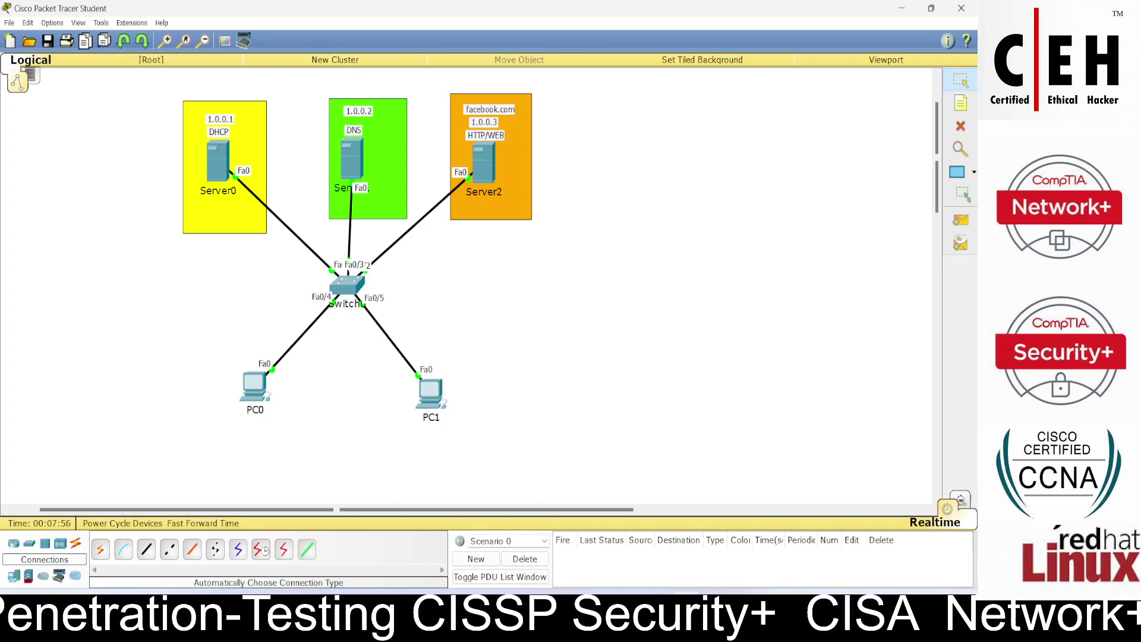
- Switch to the Microsoft Edge browser, look through the Gaming feed on the new tab page and close the browser
click(603, 591)
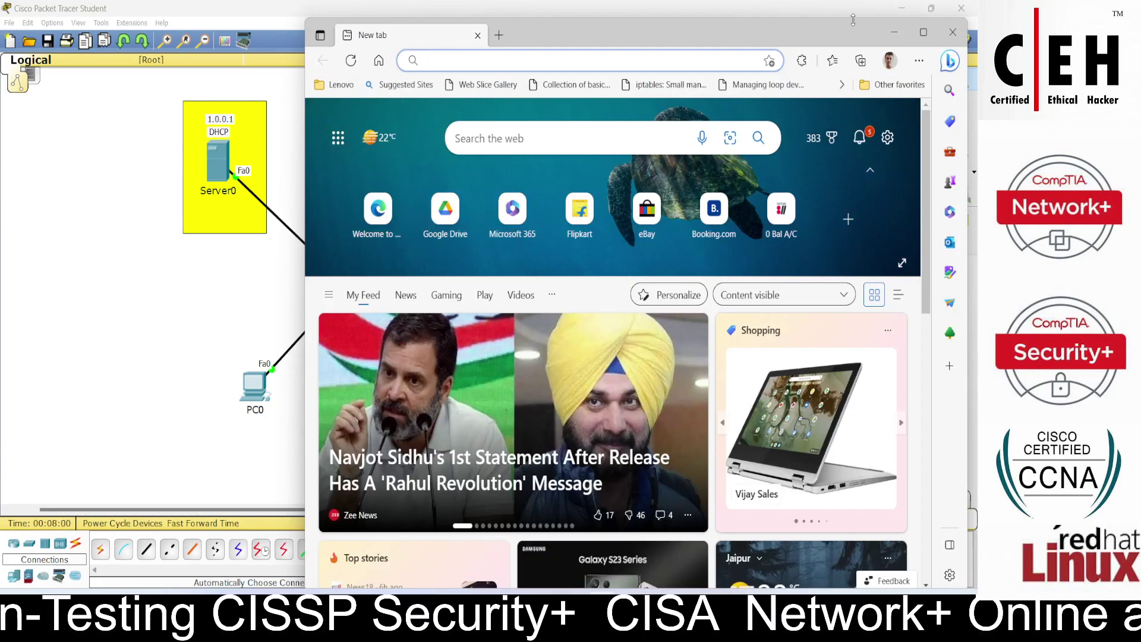
click(923, 32)
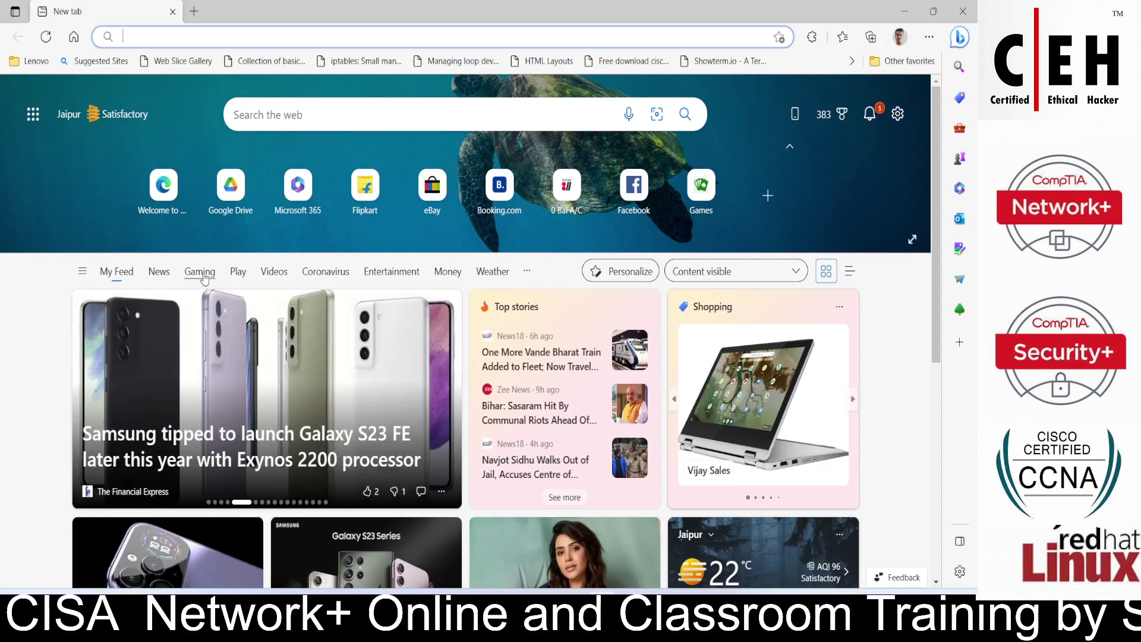
click(201, 273)
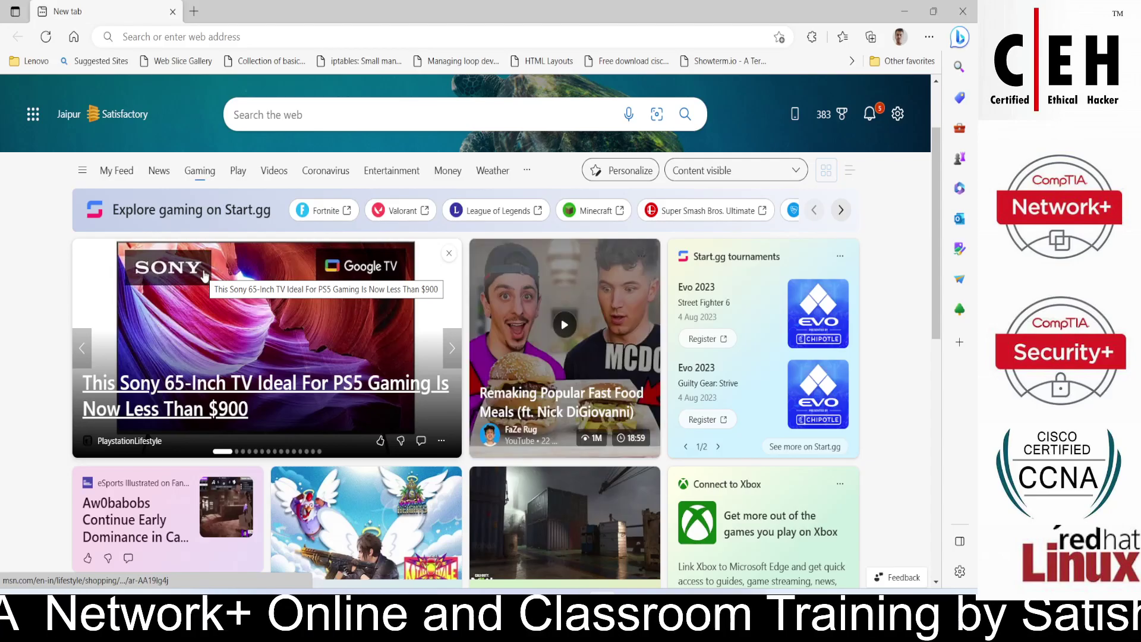
scroll(214, 280, down, 8)
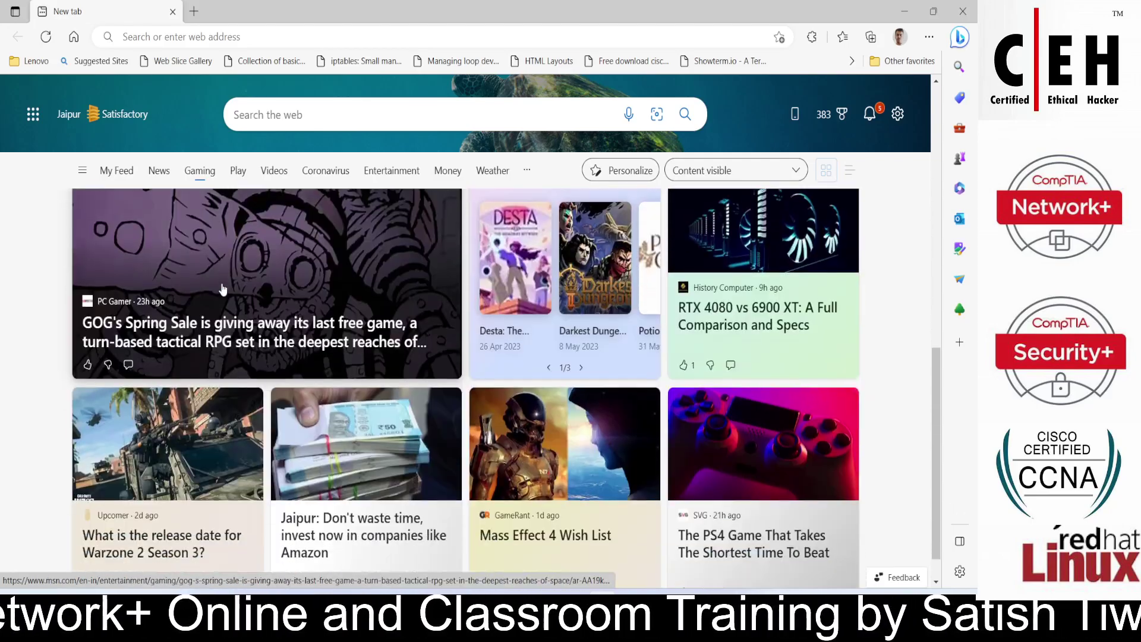
scroll(221, 289, up, 10)
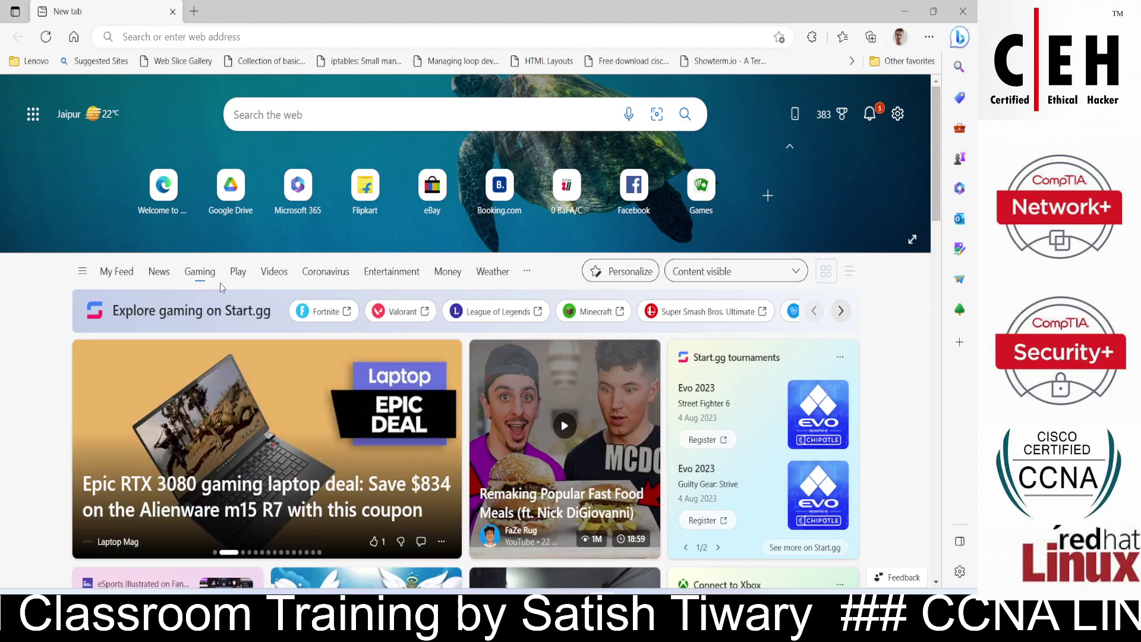
click(965, 13)
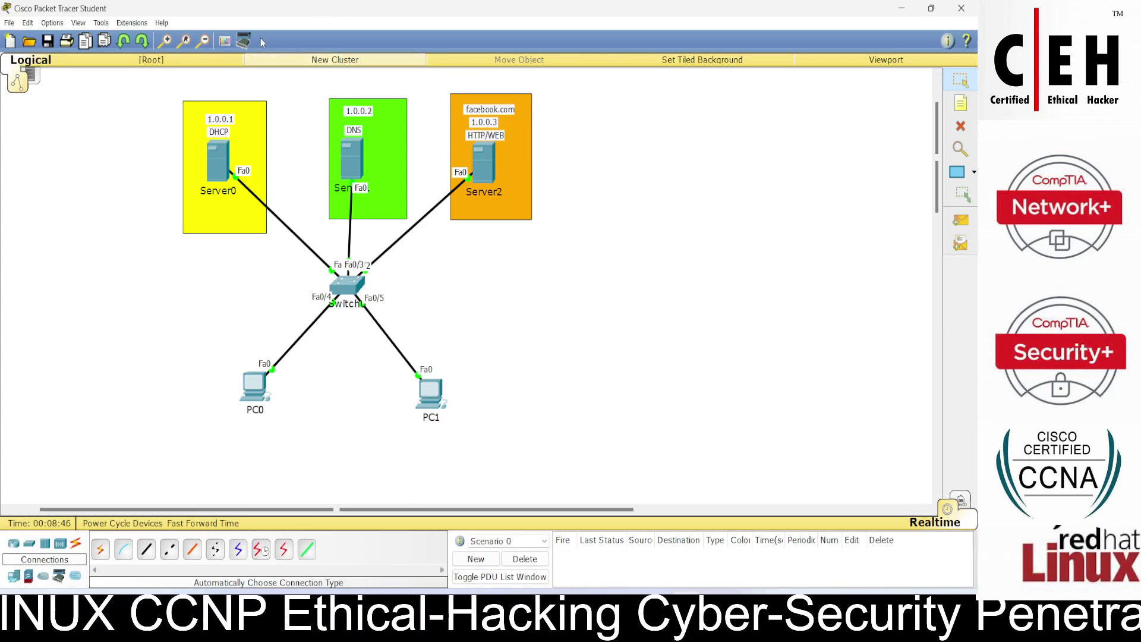
- Assign the DHCP server, Server0, the static IP address 1.0.0.1 with subnet mask 255.0.0.0
click(217, 158)
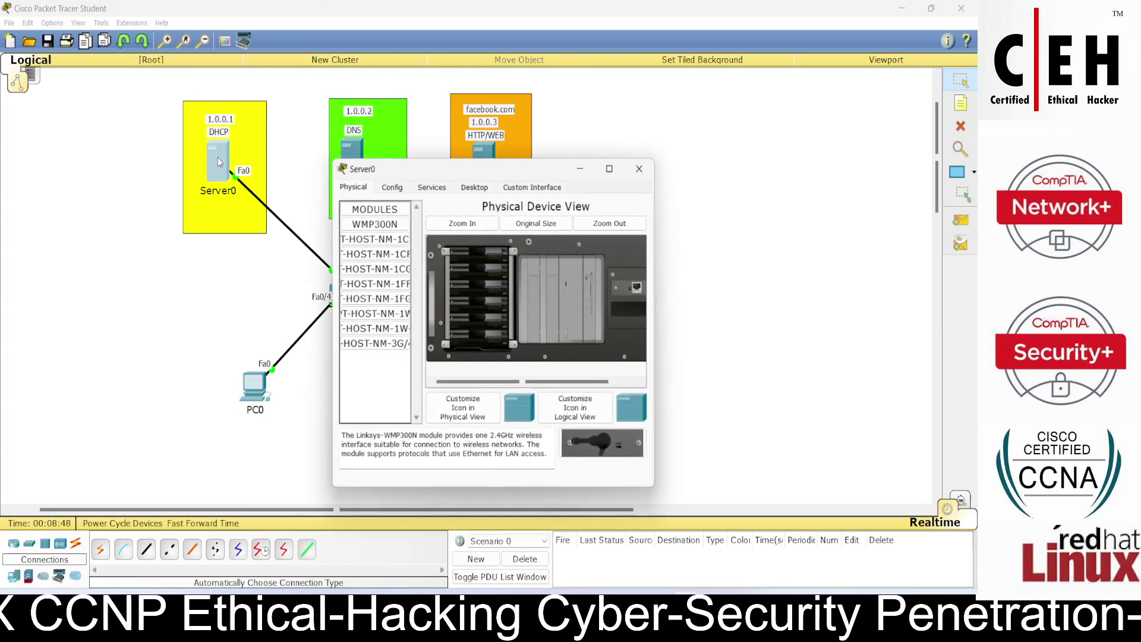
drag(401, 160, 600, 161)
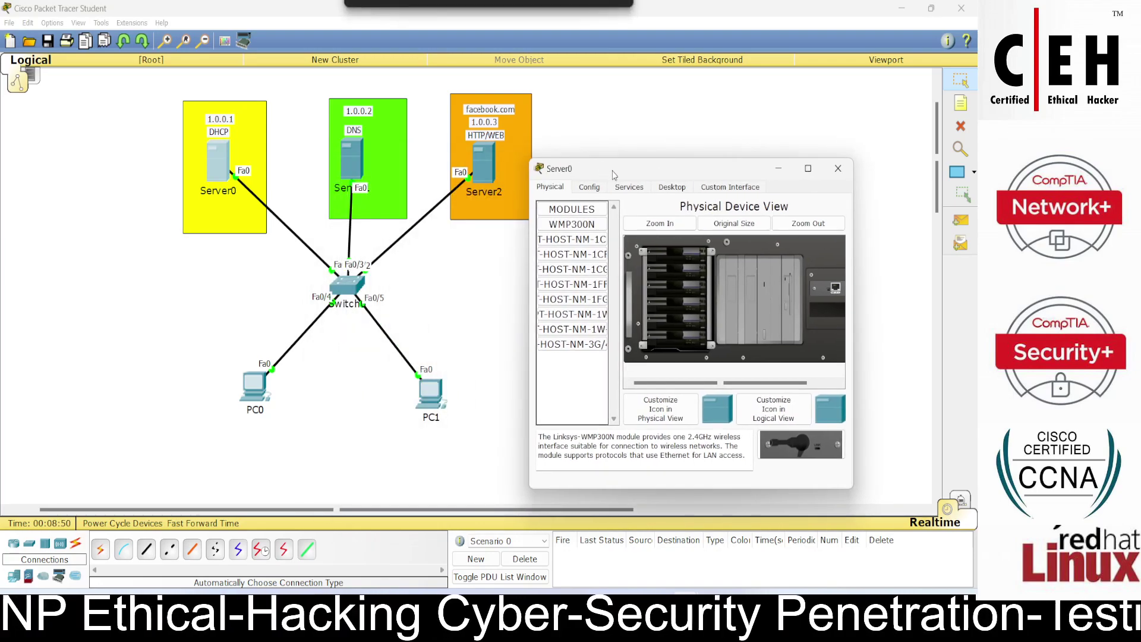
click(672, 187)
click(566, 231)
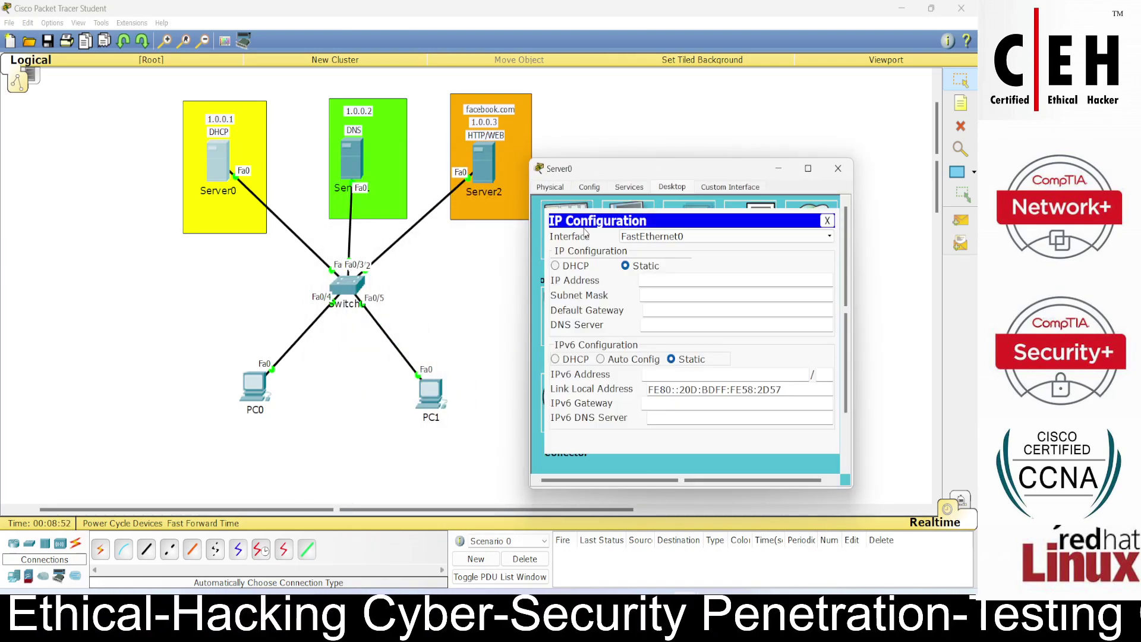
click(661, 282)
text(1.0.0.0)
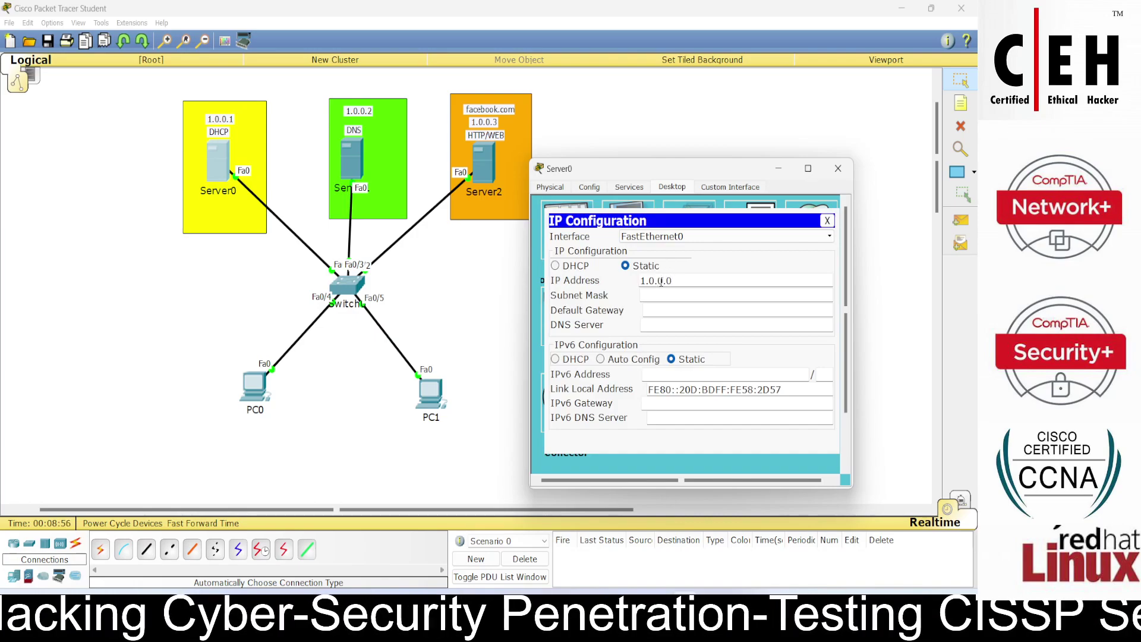
key(BackSpace)
text(1)
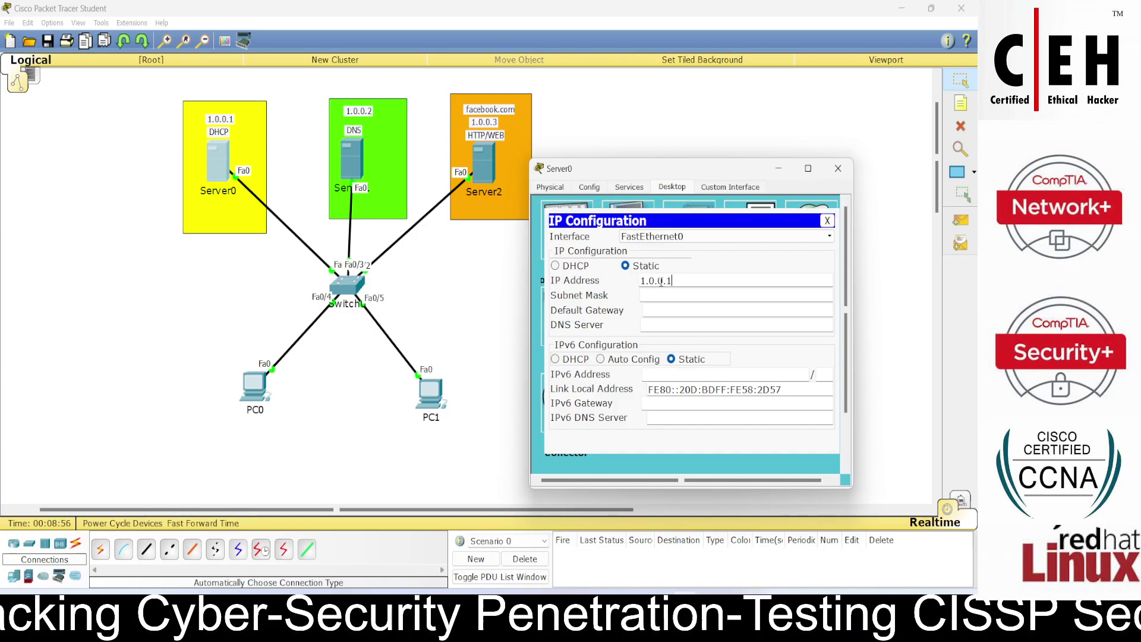
key(Tab)
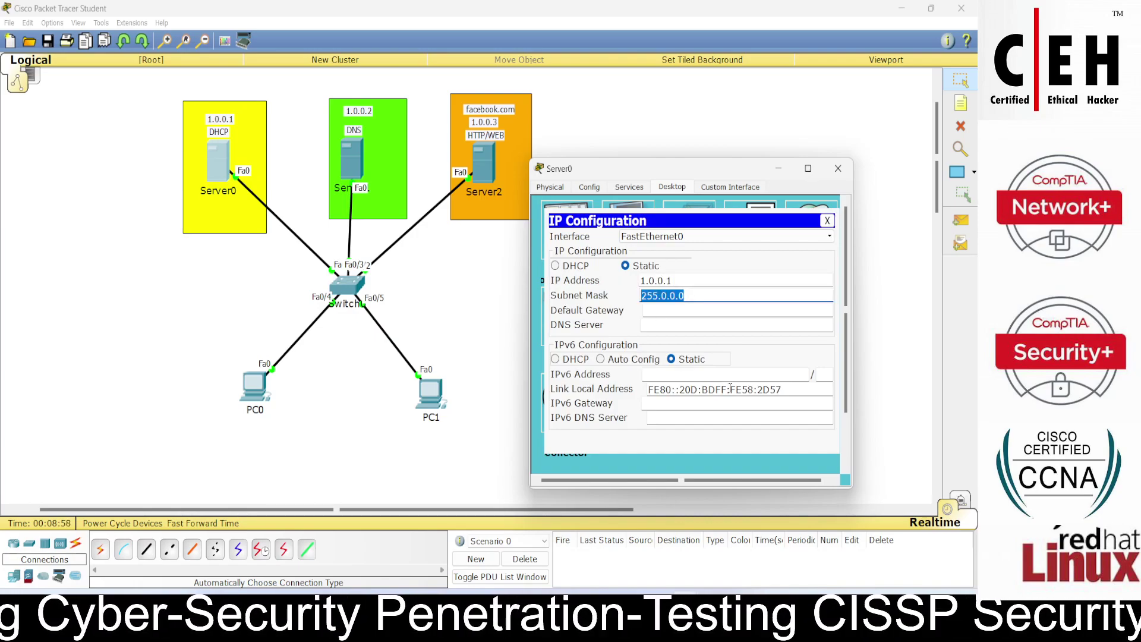
- Set Server0's DNS server address to 1.0.0.2 and close its IP configuration
click(695, 331)
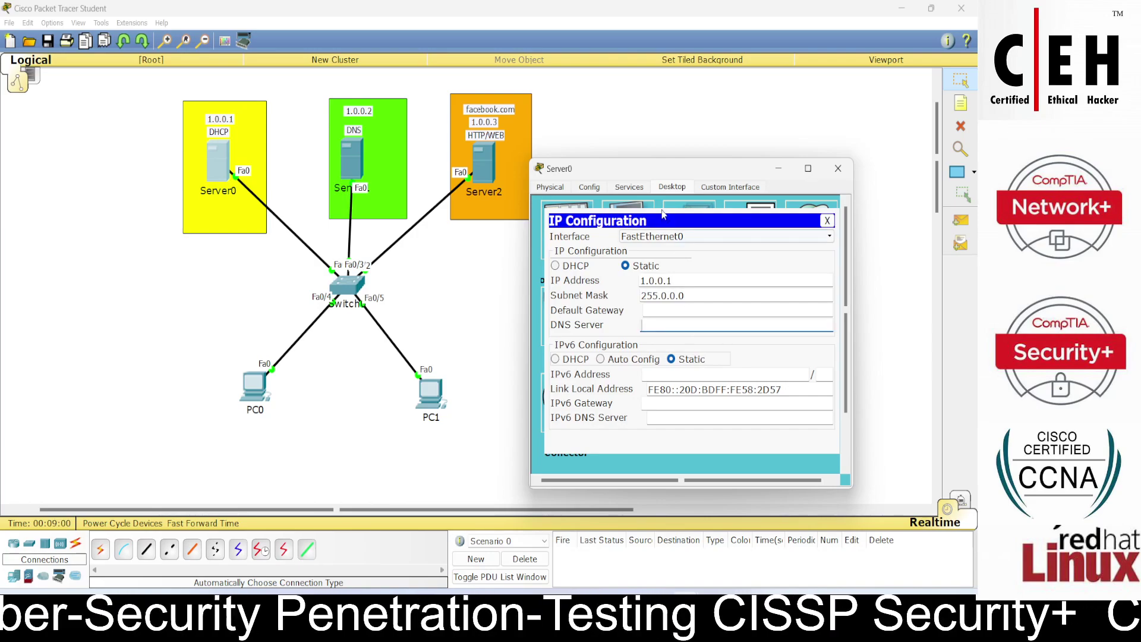
drag(642, 168, 695, 118)
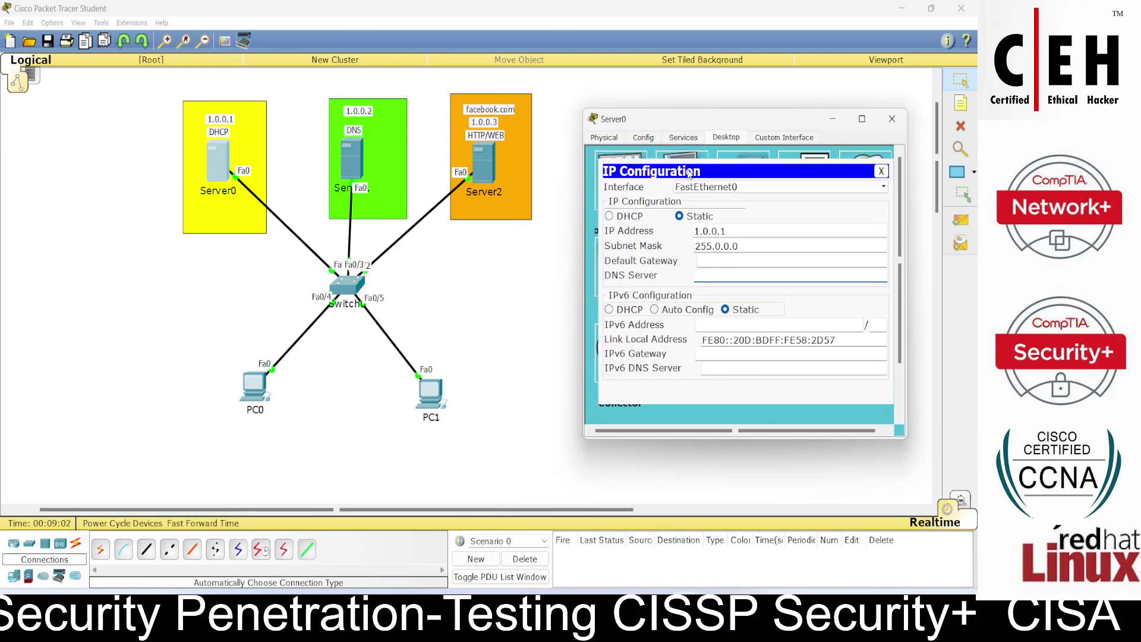
click(354, 112)
double_click(354, 112)
click(560, 293)
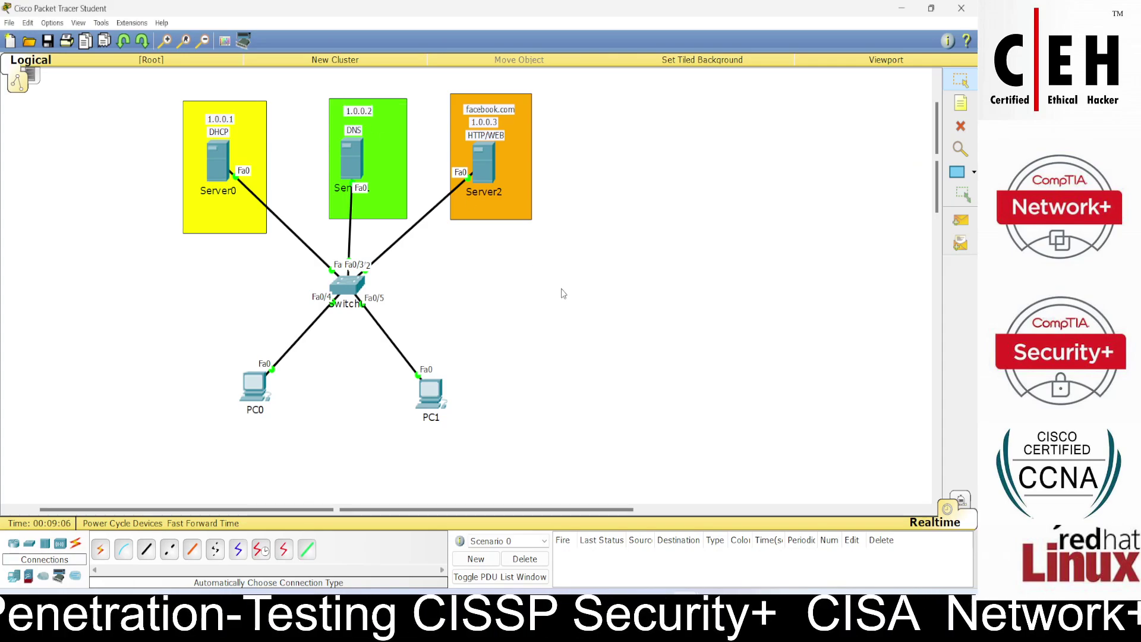
mouse_move(686, 606)
click(749, 526)
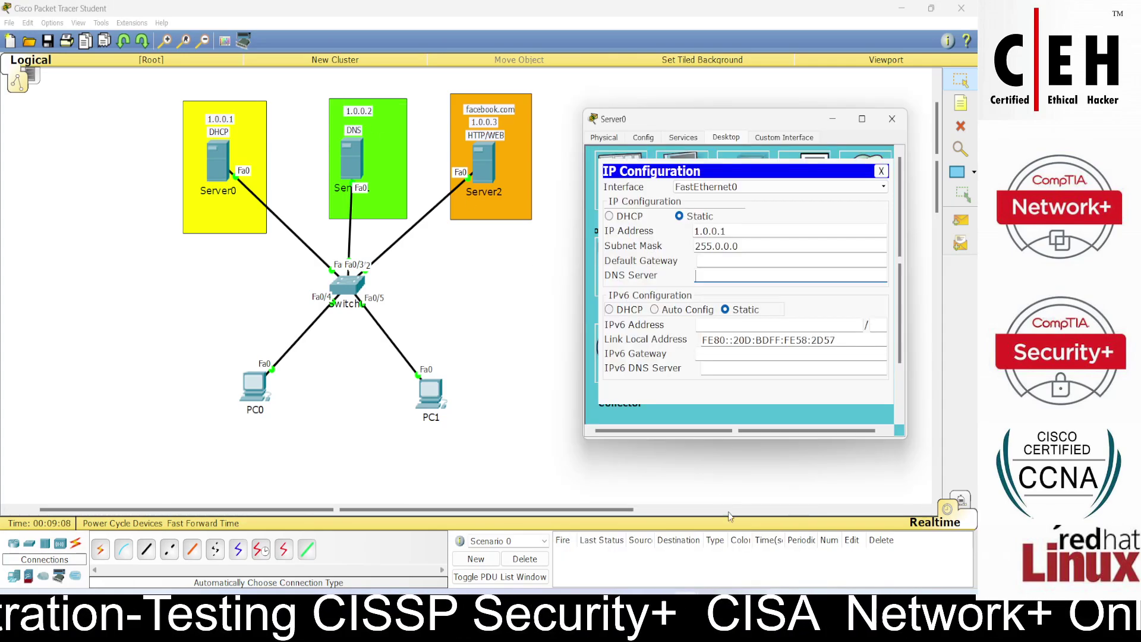
text(1.)
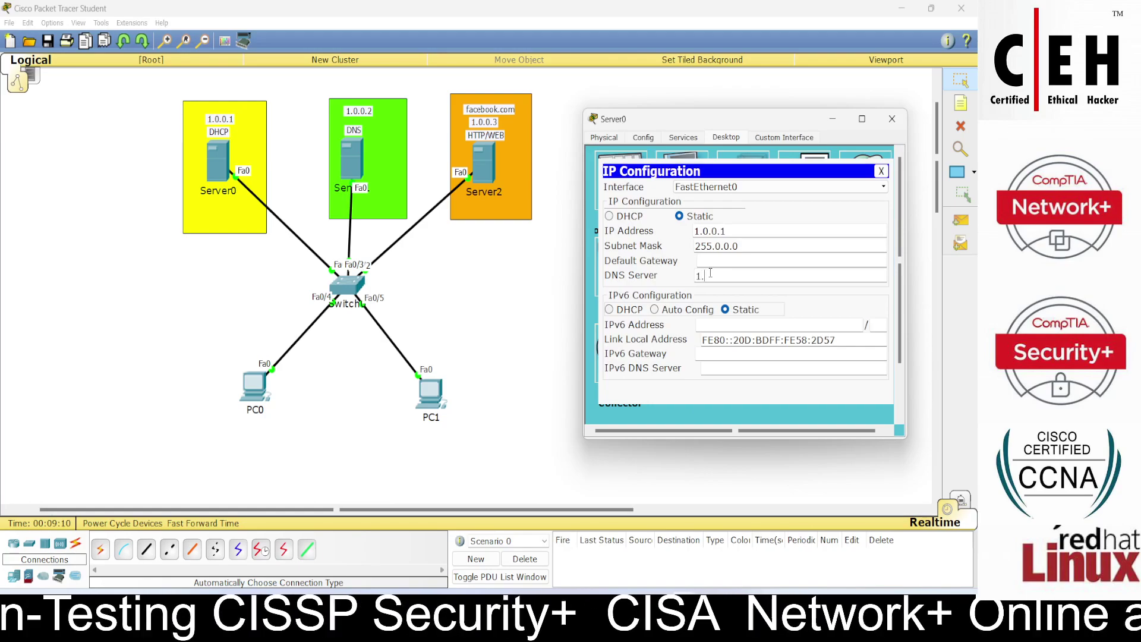
text(0.0.2)
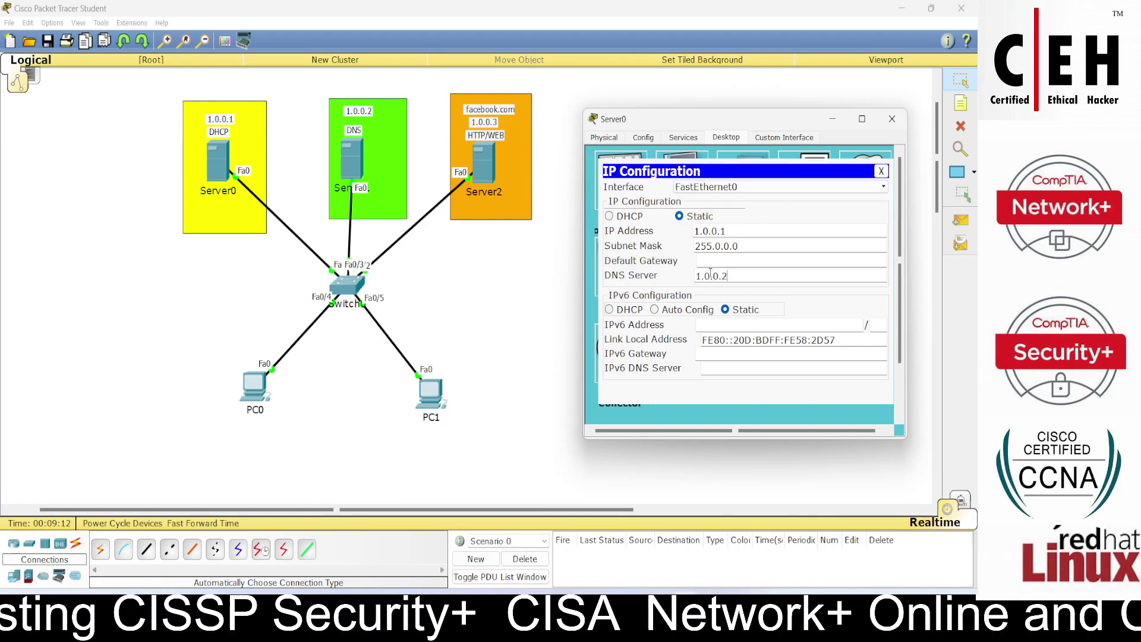
click(882, 171)
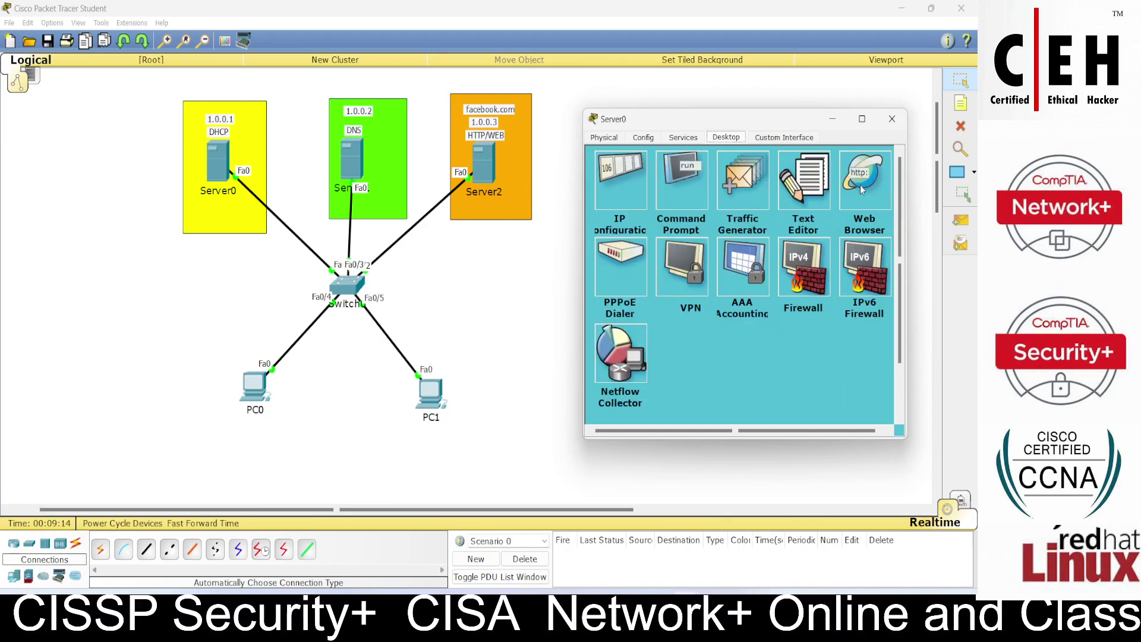
- Turn on Server0's DHCP service, set the DNS server of serverPool to 1.0.0.2 and save the pool
click(683, 138)
click(621, 189)
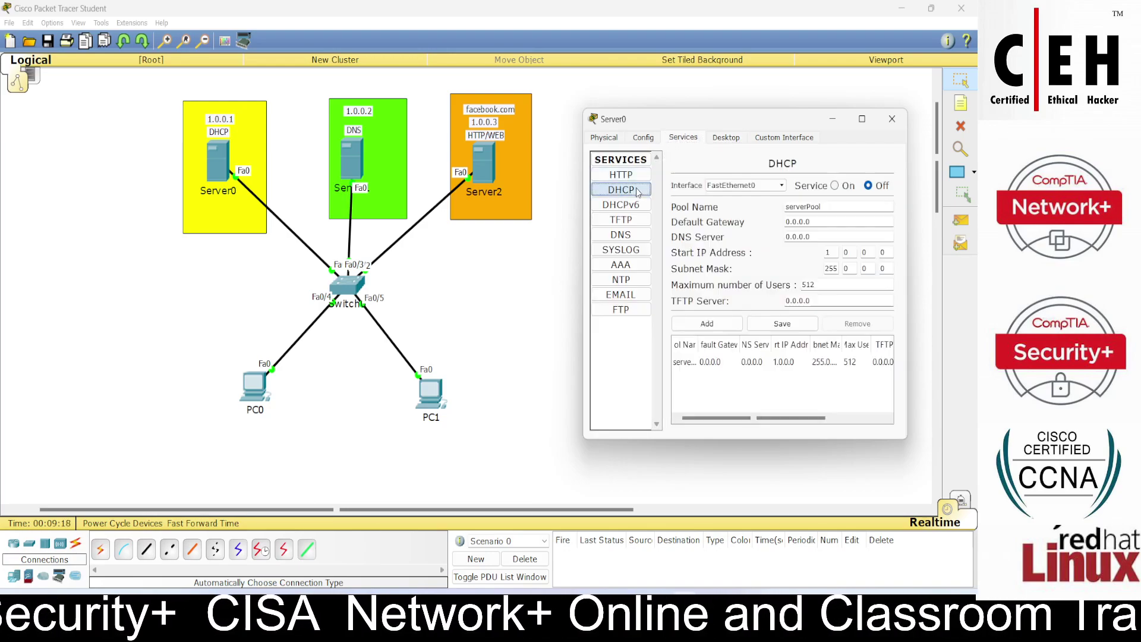
click(836, 186)
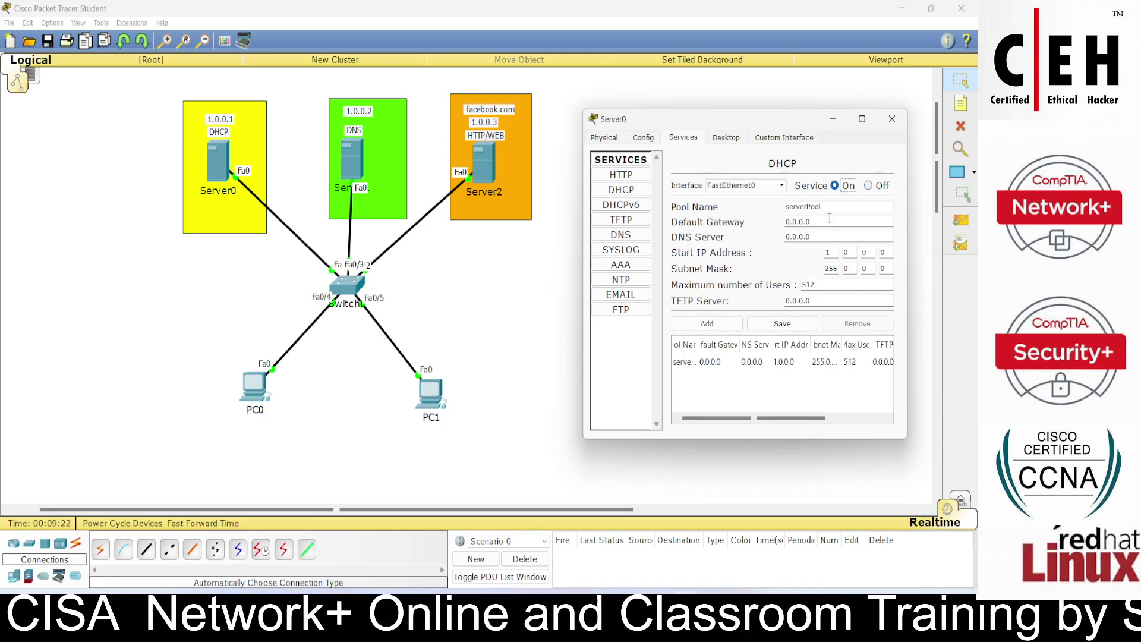
drag(812, 235, 766, 232)
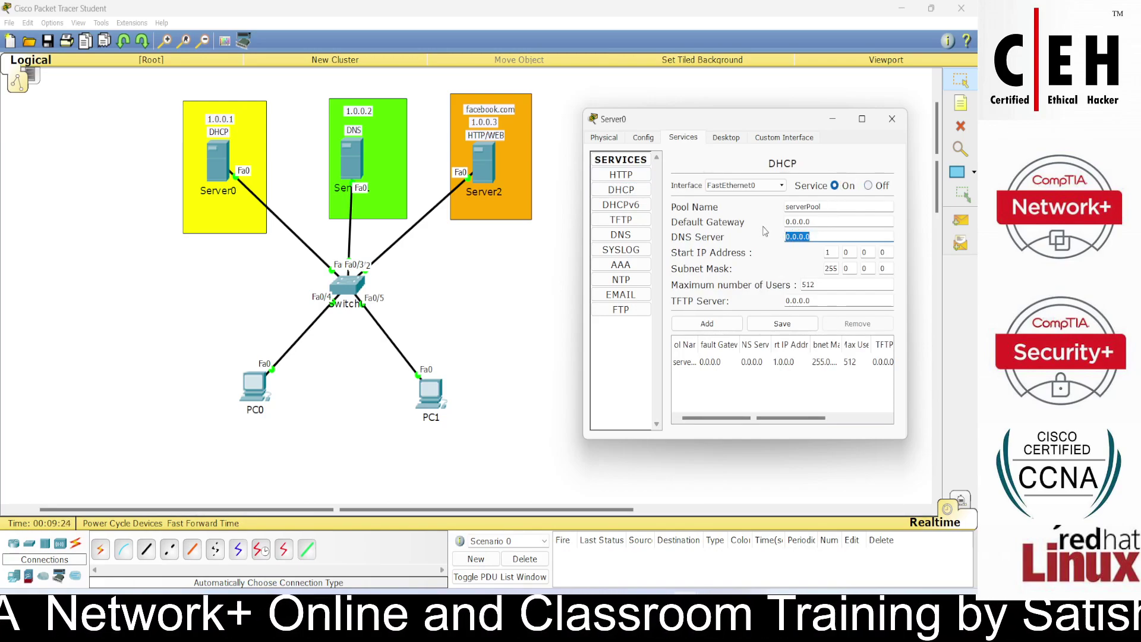
text(1.0.0.2)
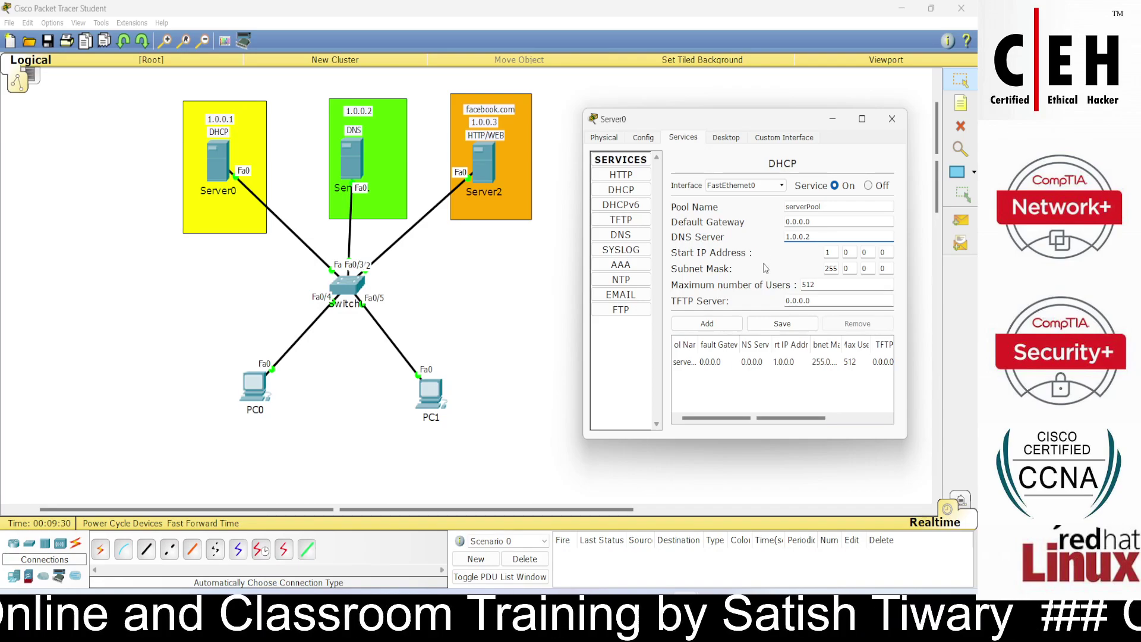
click(769, 325)
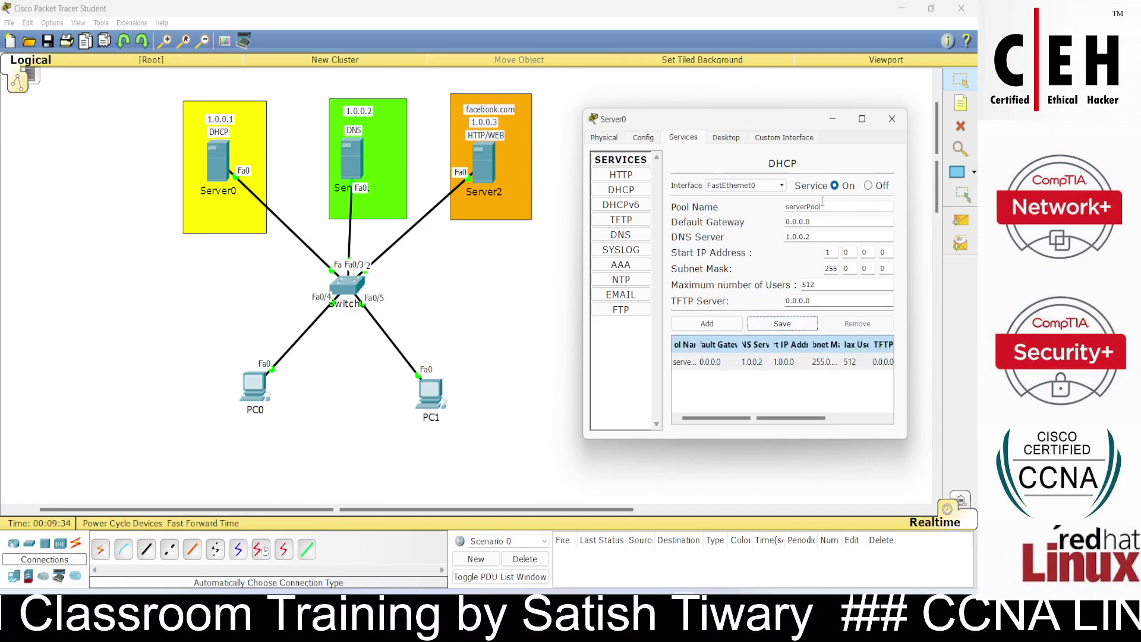
- Widen the Server0 window to review the DHCP pool entry, and close the window
drag(908, 293, 941, 293)
drag(747, 123, 700, 118)
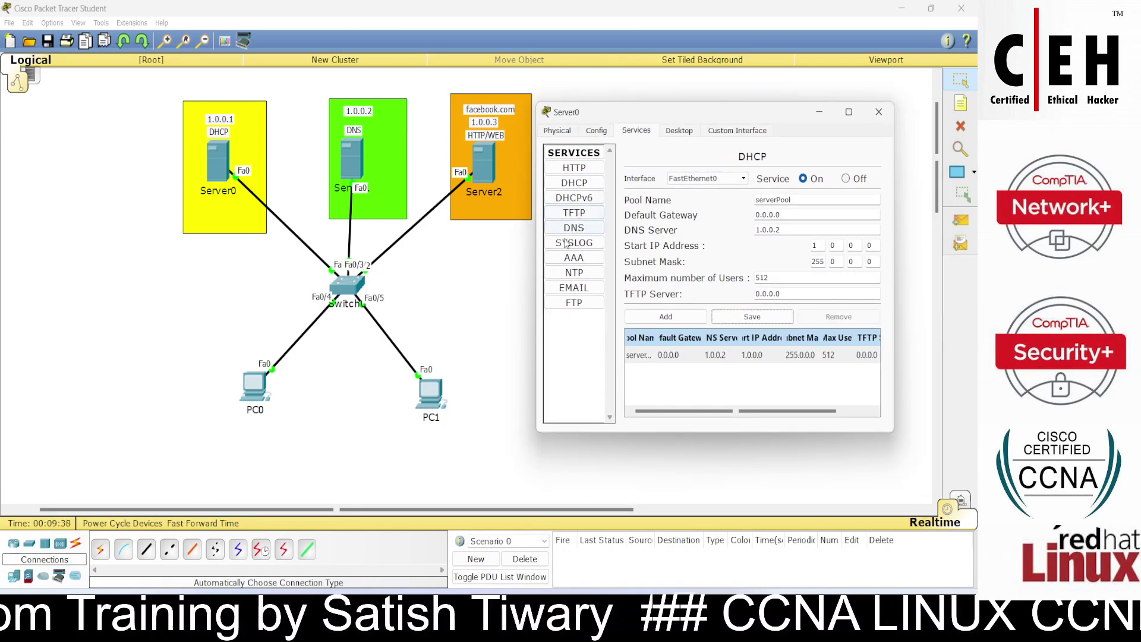
drag(537, 265, 495, 267)
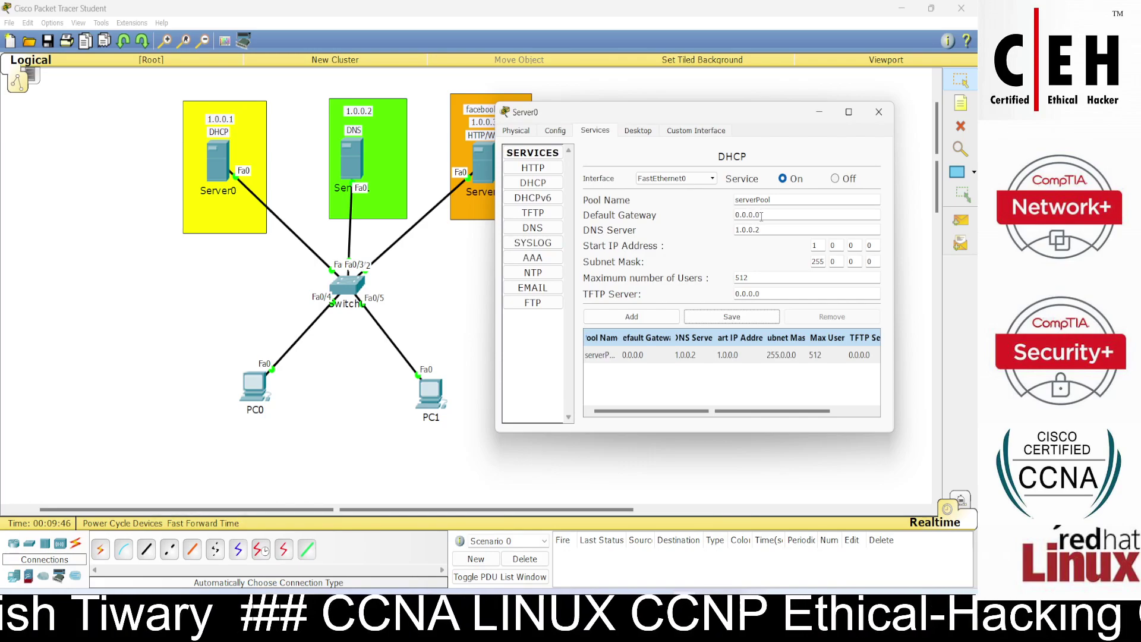
click(879, 111)
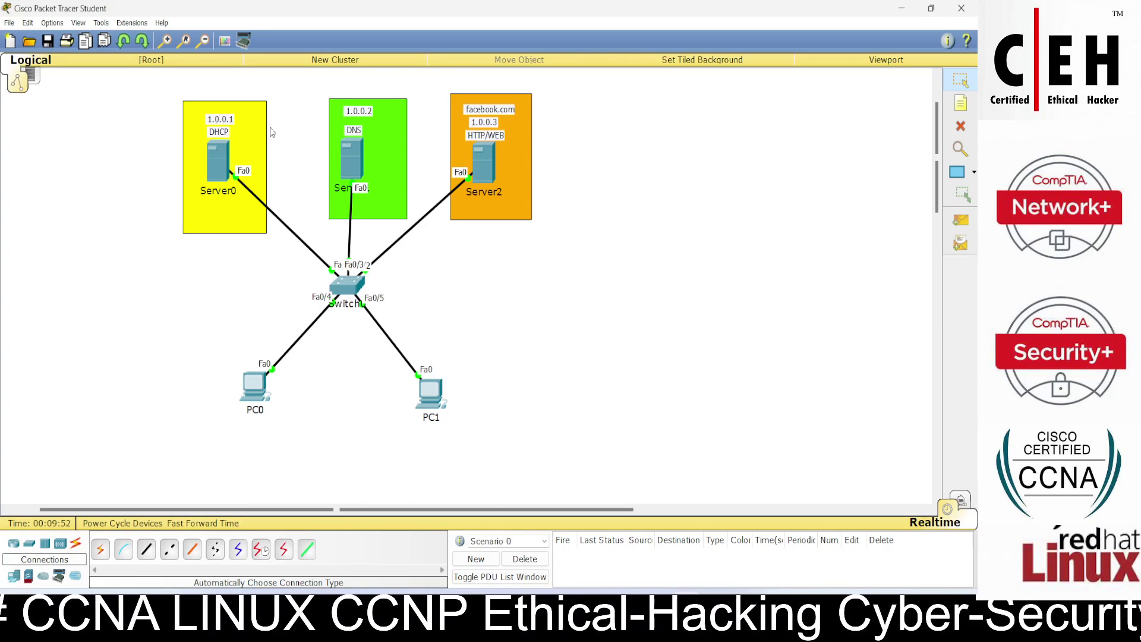
- Switch the DNS server, Server1, to DHCP addressing in its IP configuration and close its window
click(351, 156)
drag(415, 165, 615, 157)
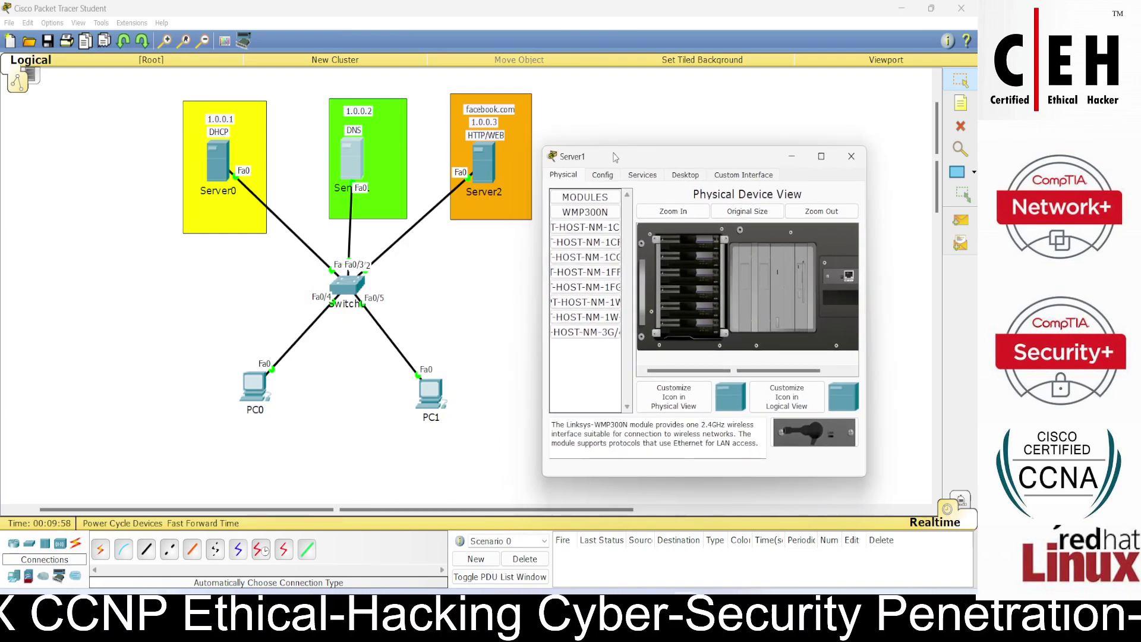
click(678, 178)
click(590, 208)
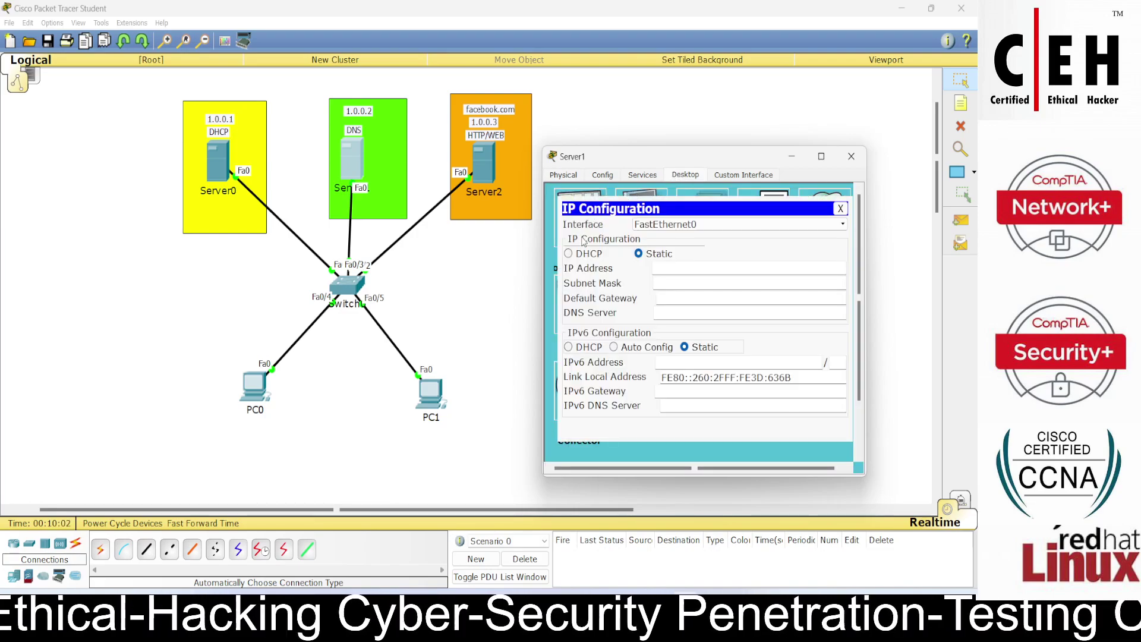
click(581, 253)
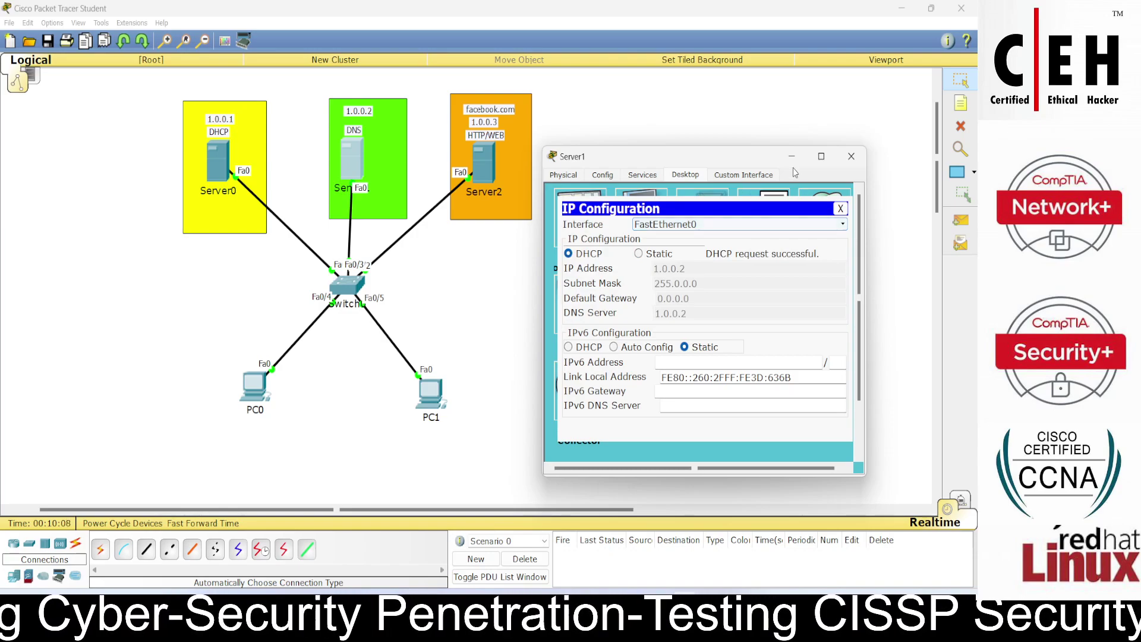
click(851, 156)
- Switch the web server, Server2, to DHCP addressing in its IP configuration and close its window
click(489, 180)
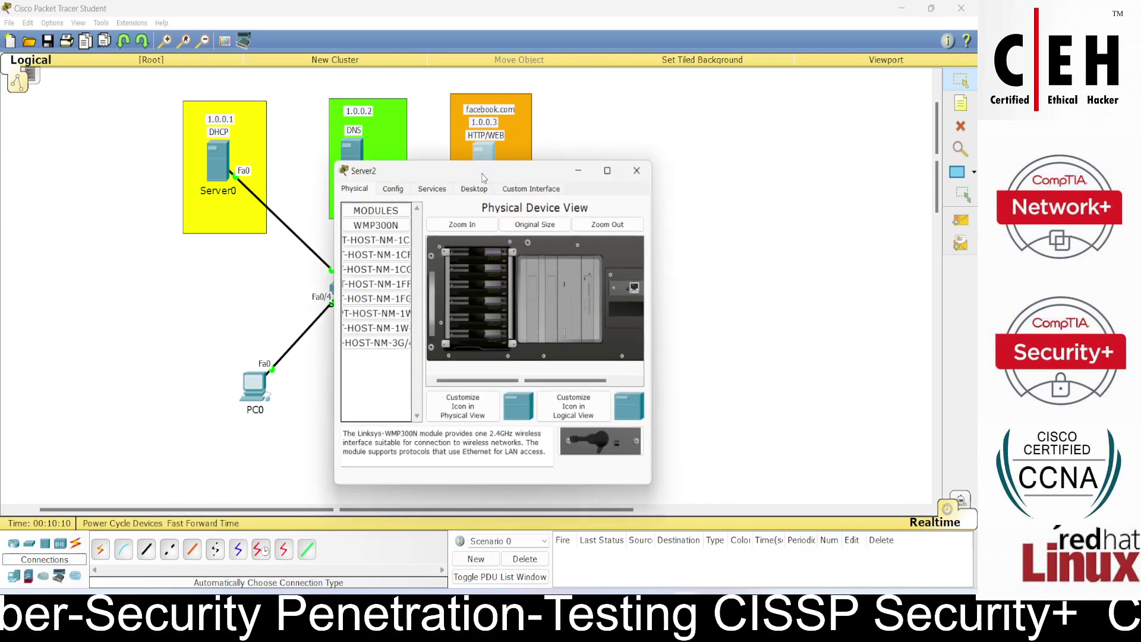
click(475, 186)
click(387, 235)
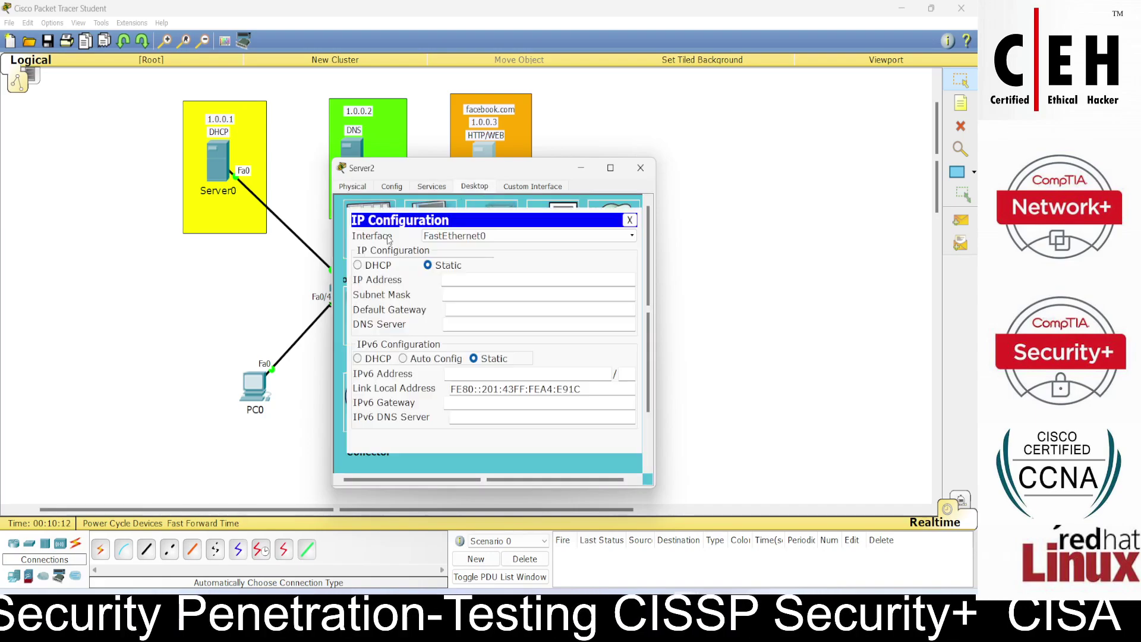
click(375, 265)
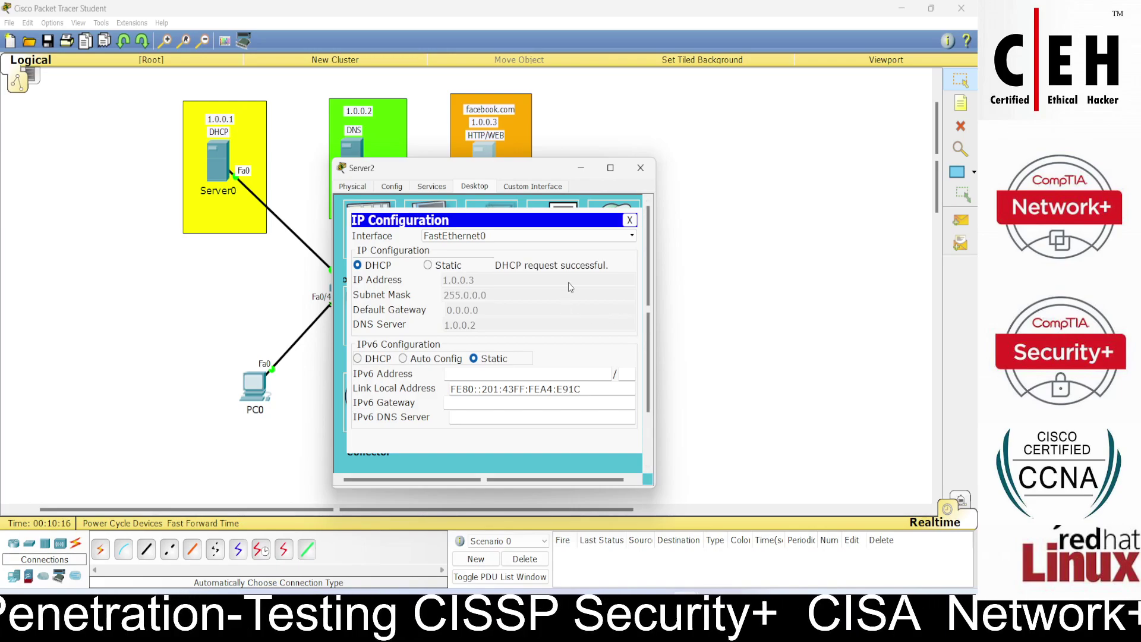
click(640, 167)
- Switch PC1 to DHCP addressing in its IP configuration and close its window
click(441, 390)
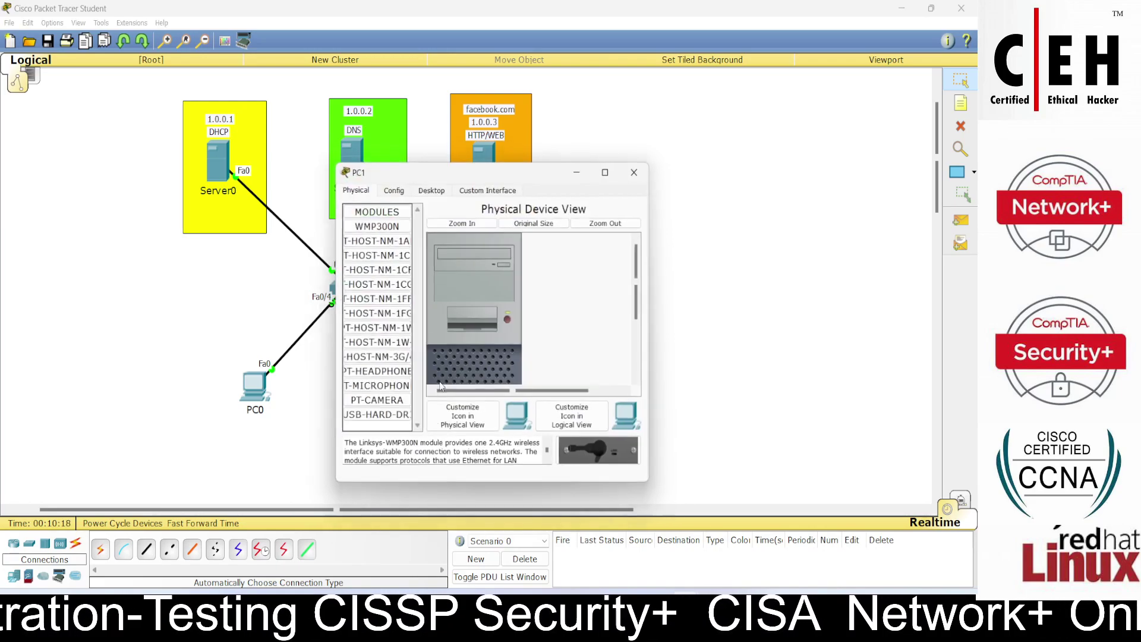
click(431, 186)
click(384, 242)
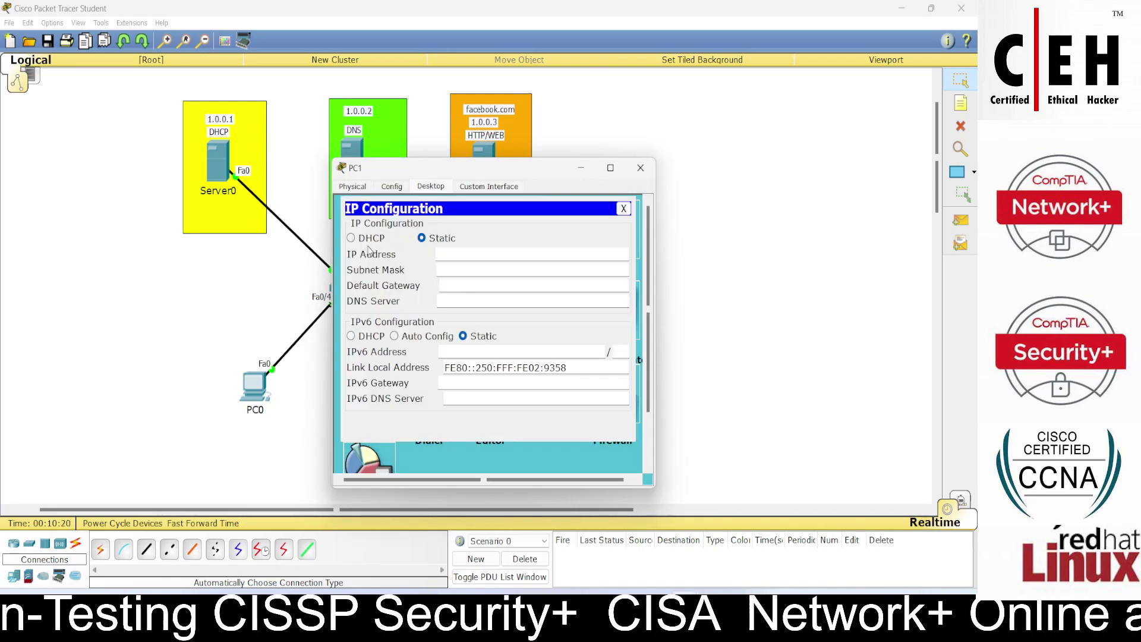
click(371, 240)
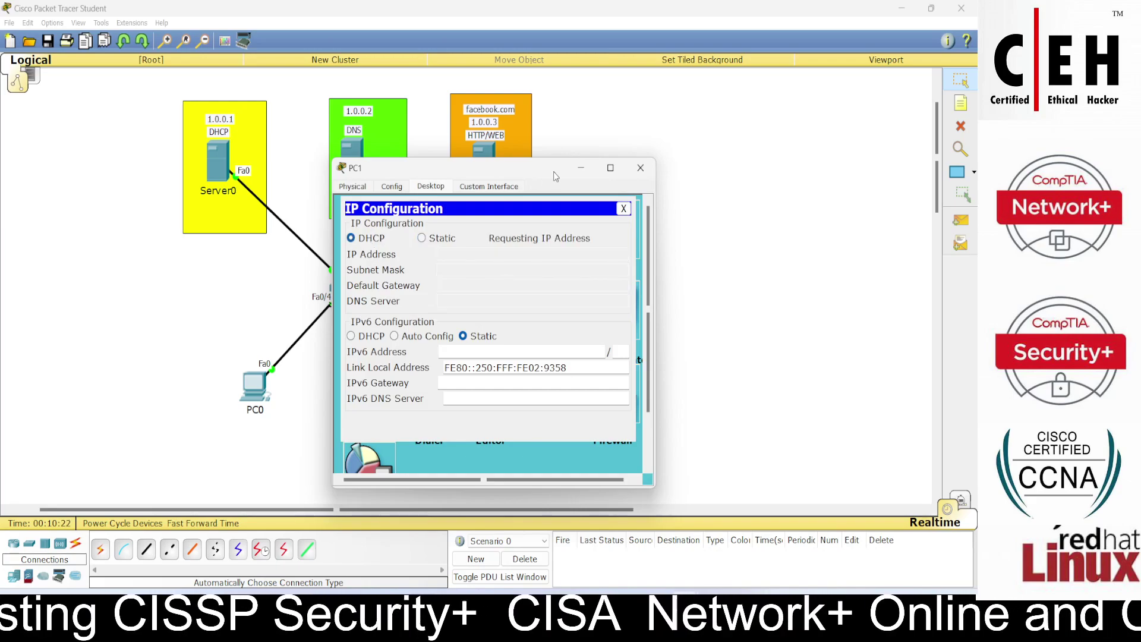
click(640, 168)
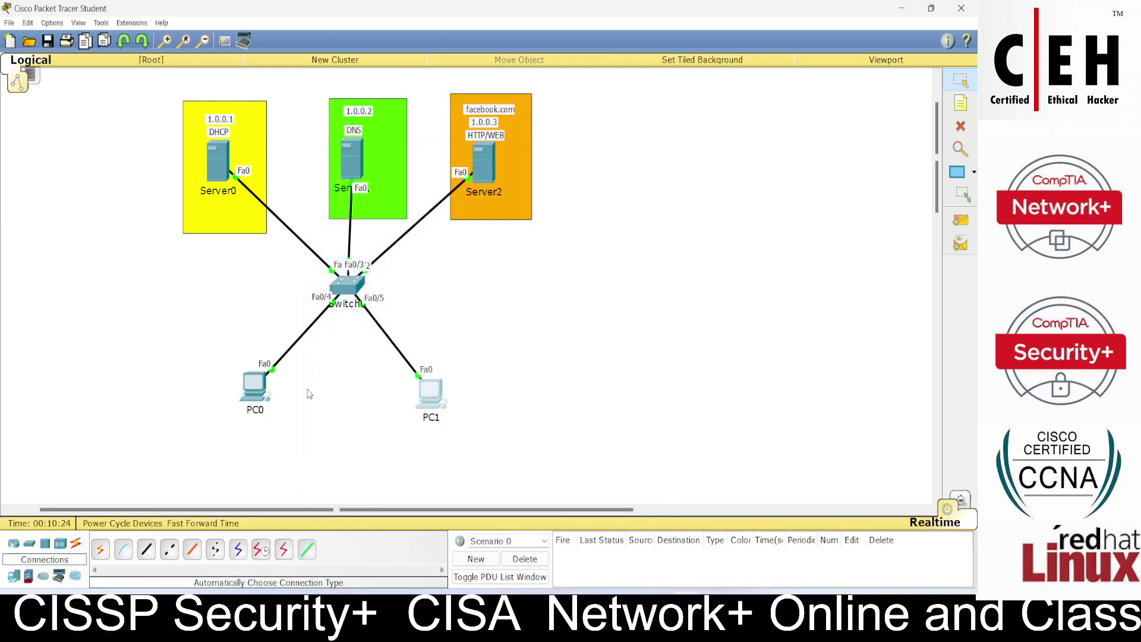
- Switch PC0 to DHCP addressing in its IP configuration and close its window
click(255, 386)
click(430, 186)
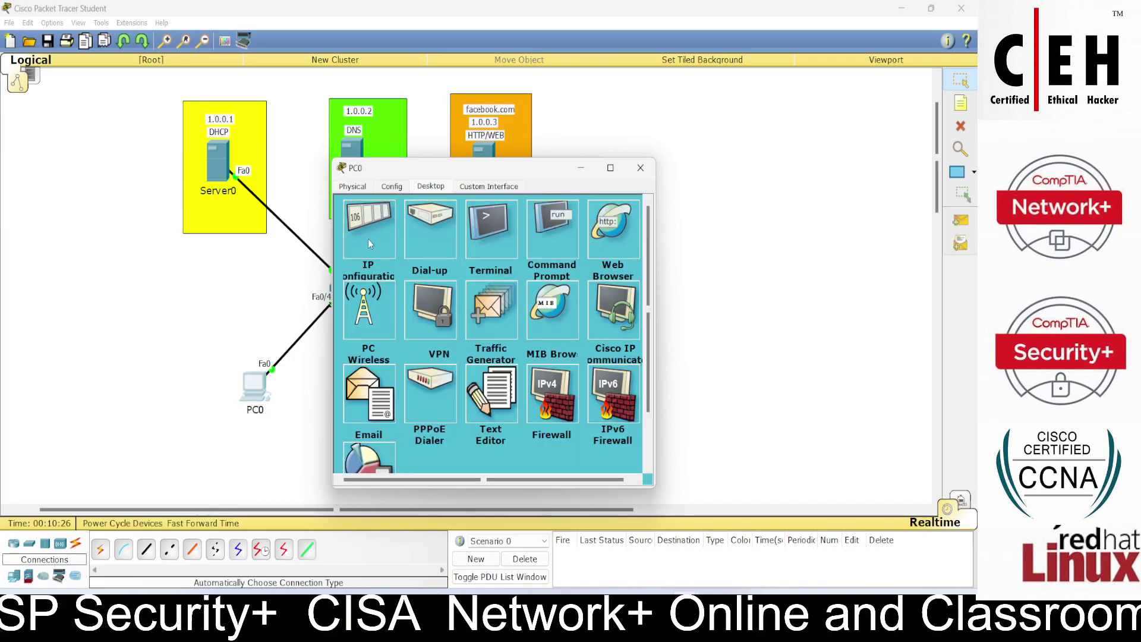
click(368, 239)
click(367, 240)
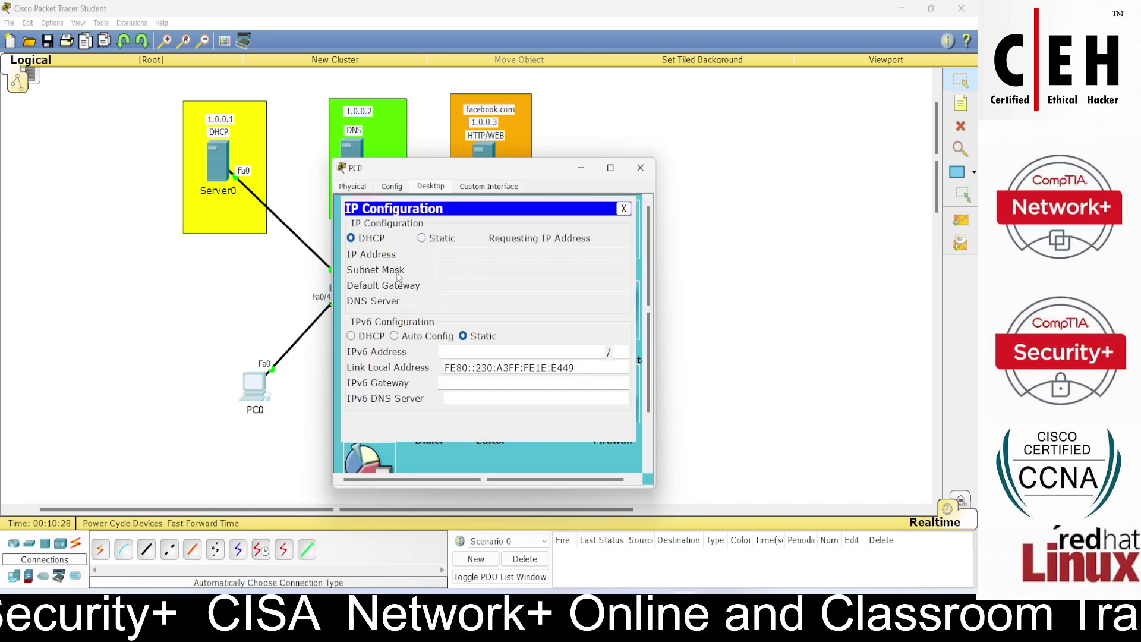
click(640, 168)
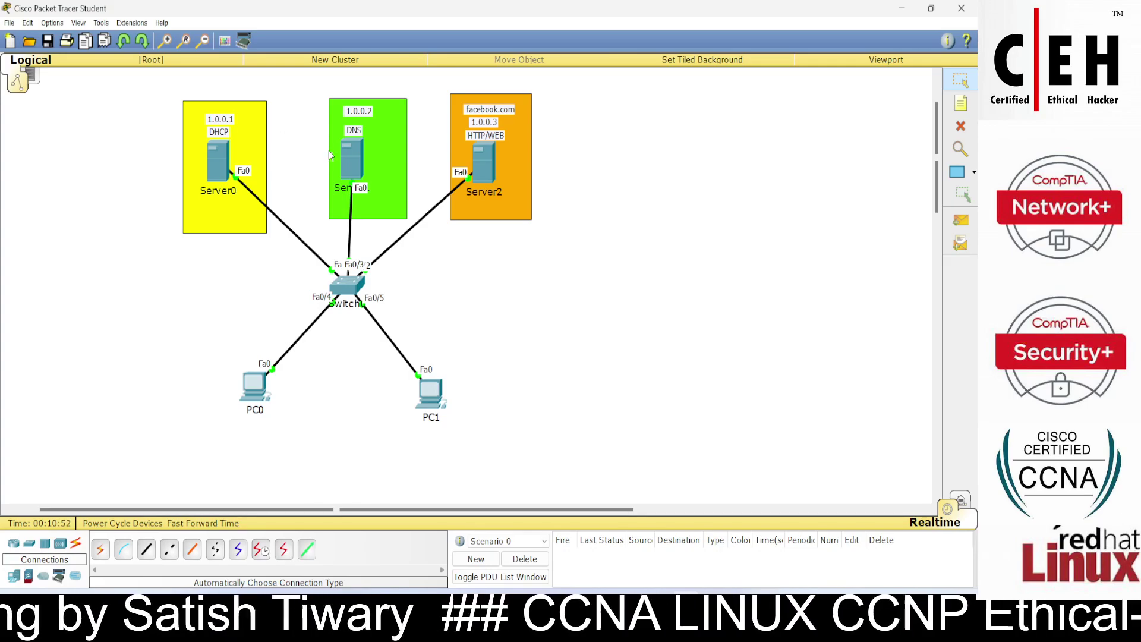
- Add a DNS A record on Server1 that maps facebook.com to 1.0.0.3
click(347, 156)
click(432, 186)
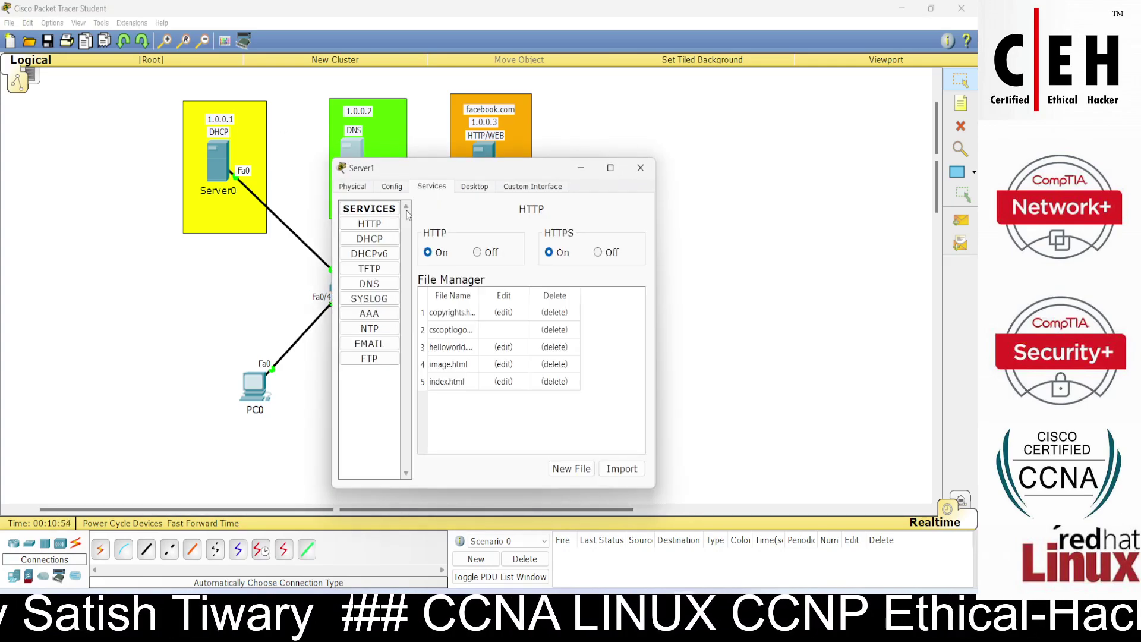
click(369, 283)
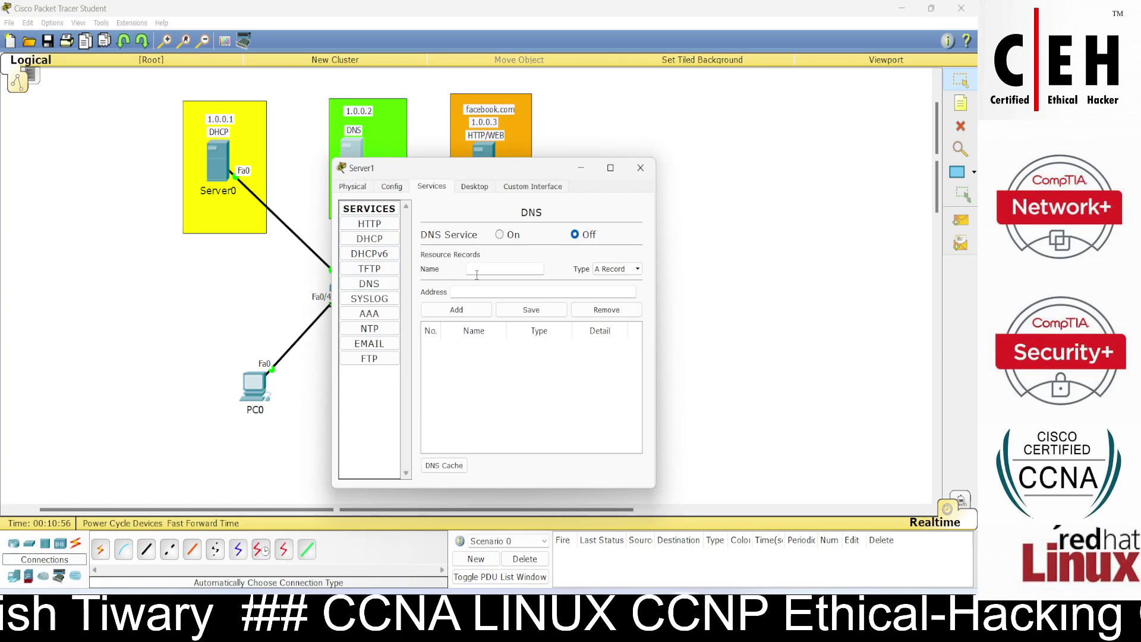
text(fac)
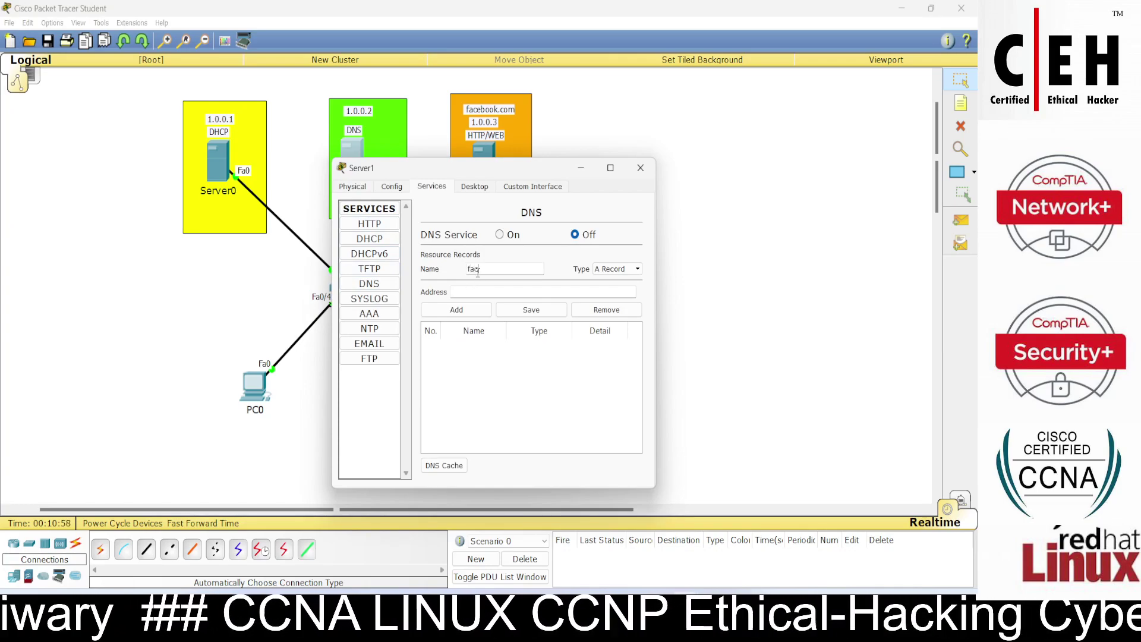
text(ebook.com)
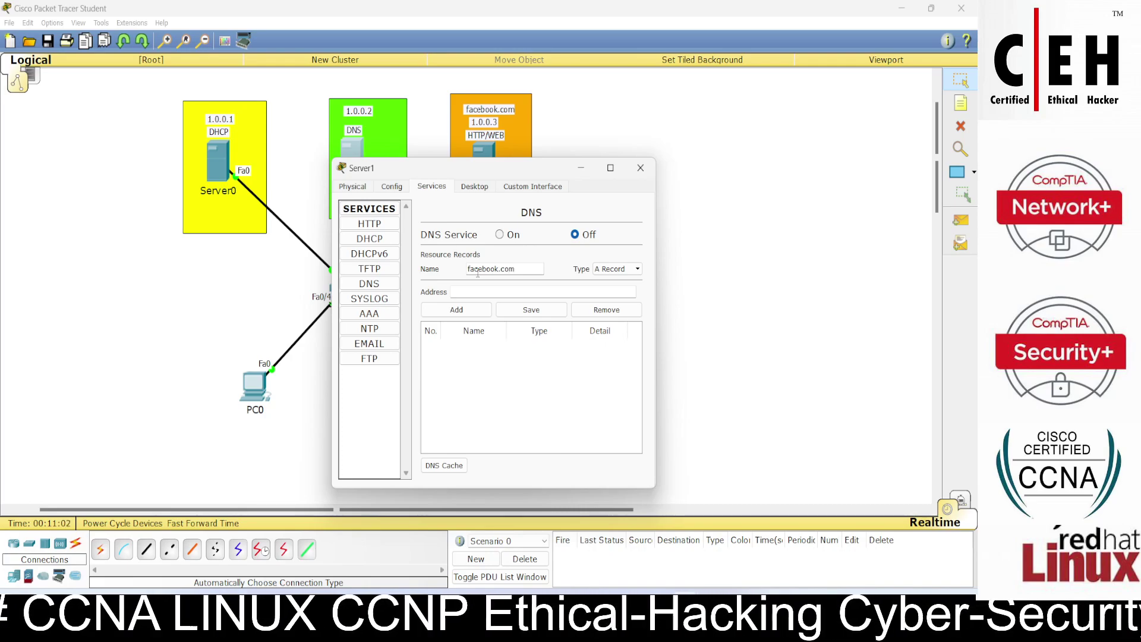
click(482, 291)
text(1.0.0.3)
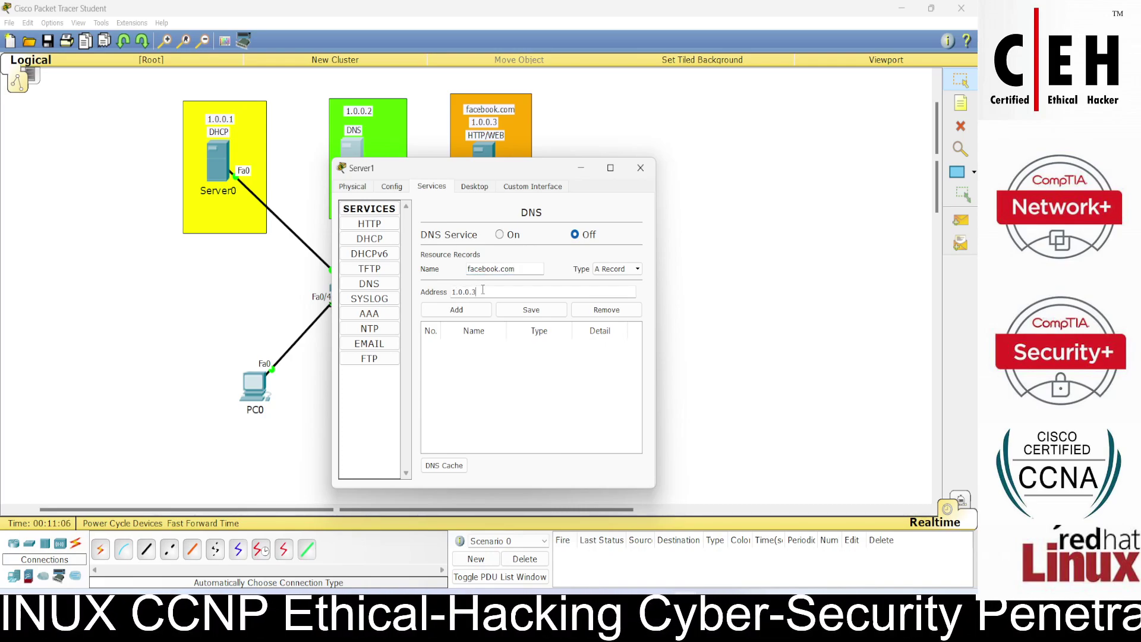
drag(483, 291, 450, 291)
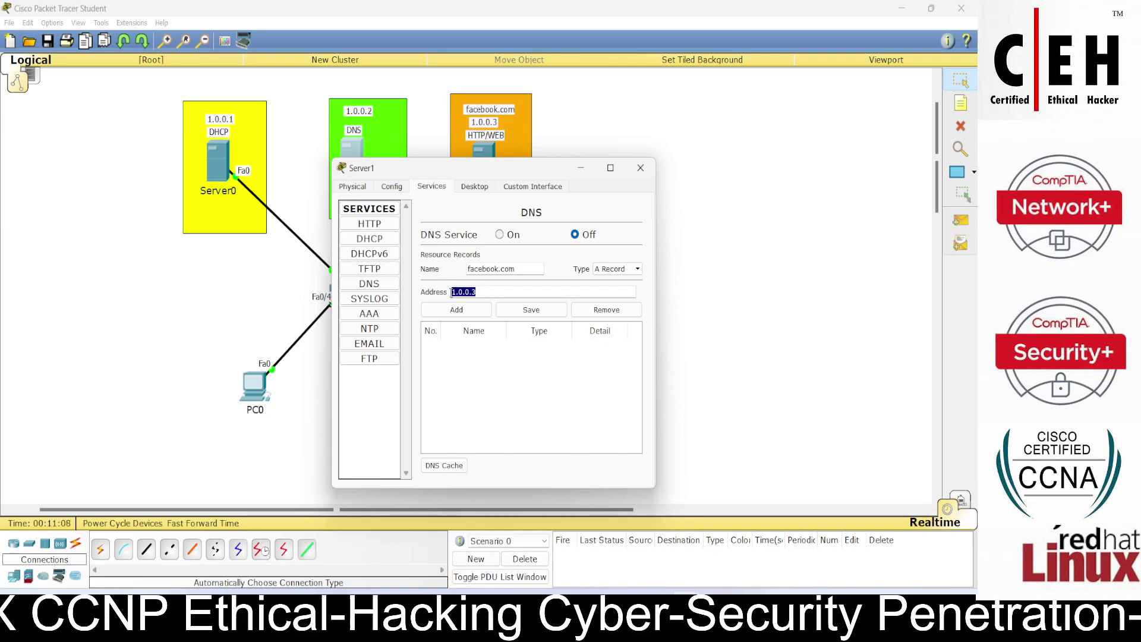
drag(521, 271, 454, 268)
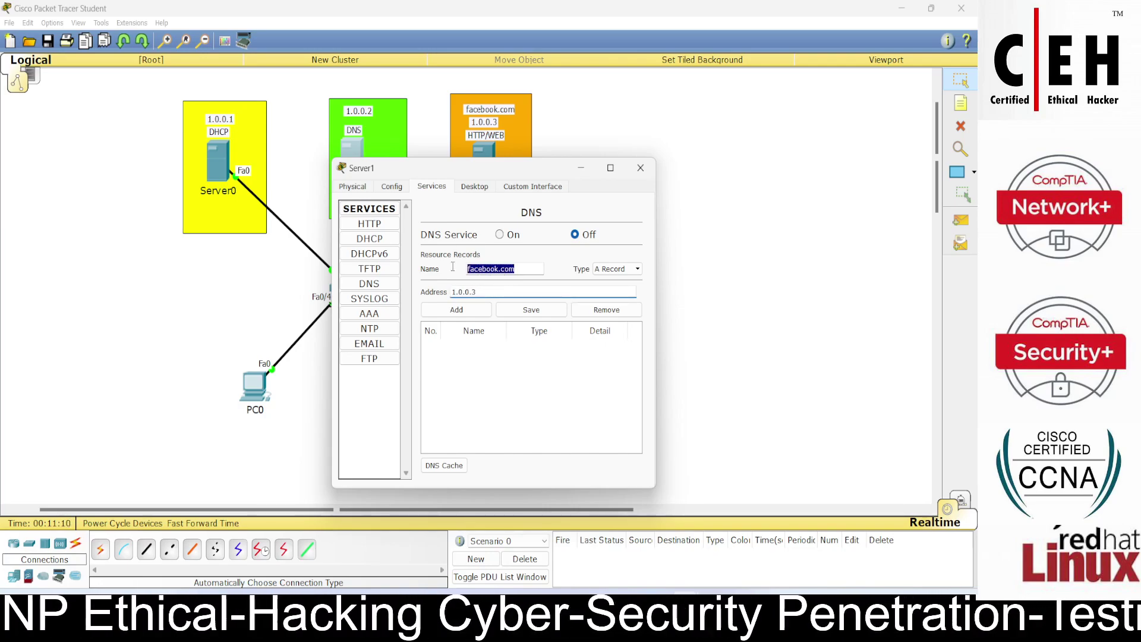
click(500, 291)
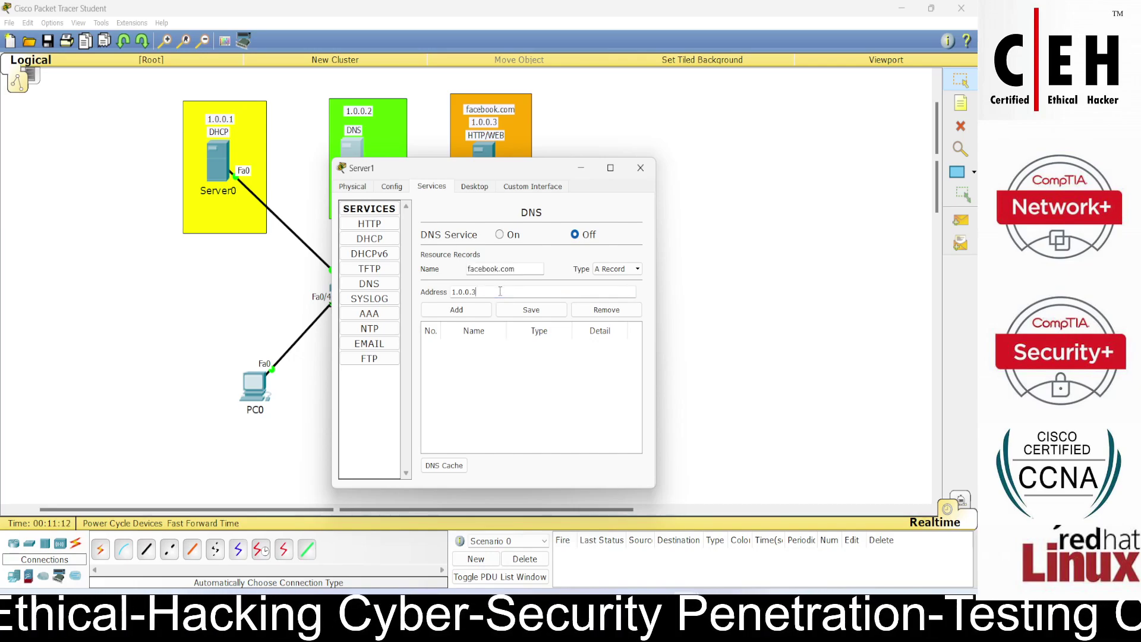
drag(484, 292, 452, 293)
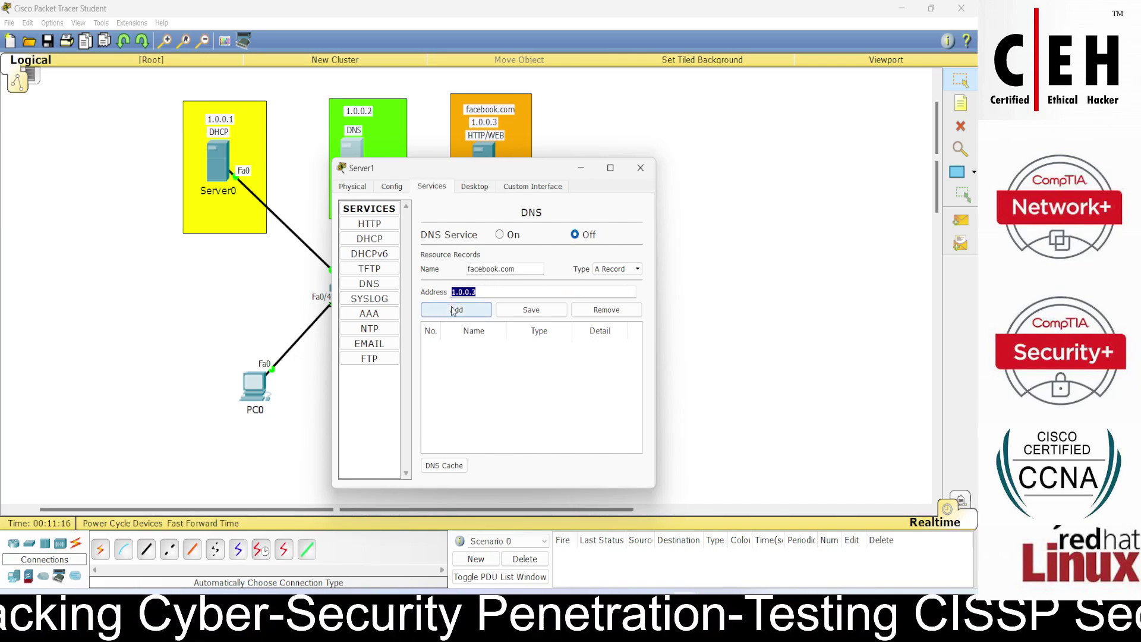
click(456, 310)
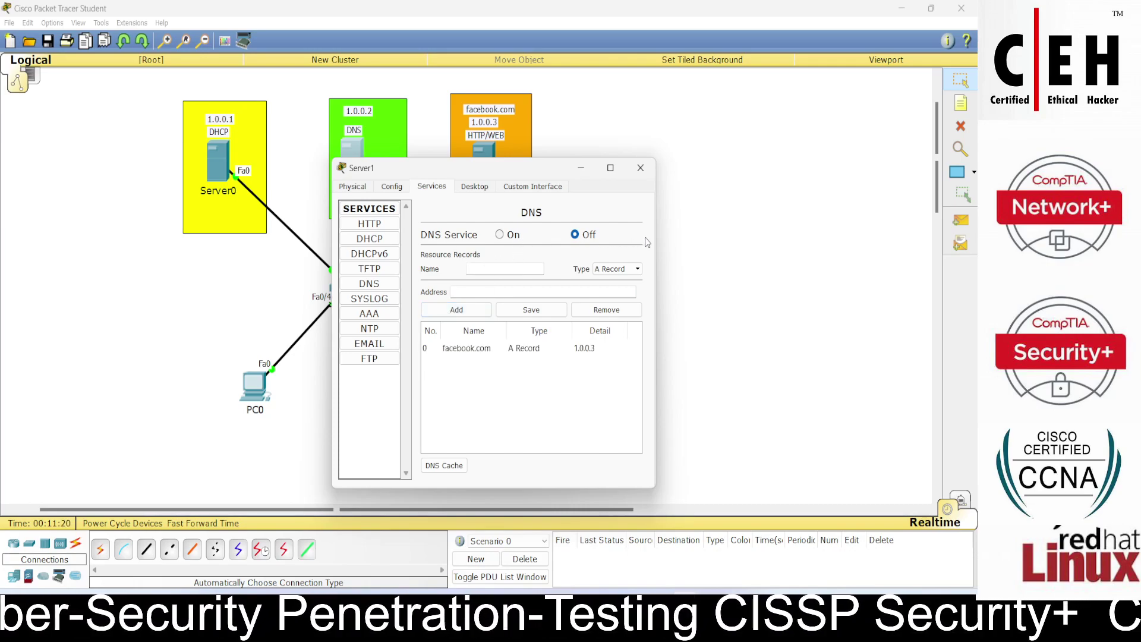
- Widen the Server1 window, turn on its DNS service and close the window
drag(656, 241, 775, 226)
click(553, 235)
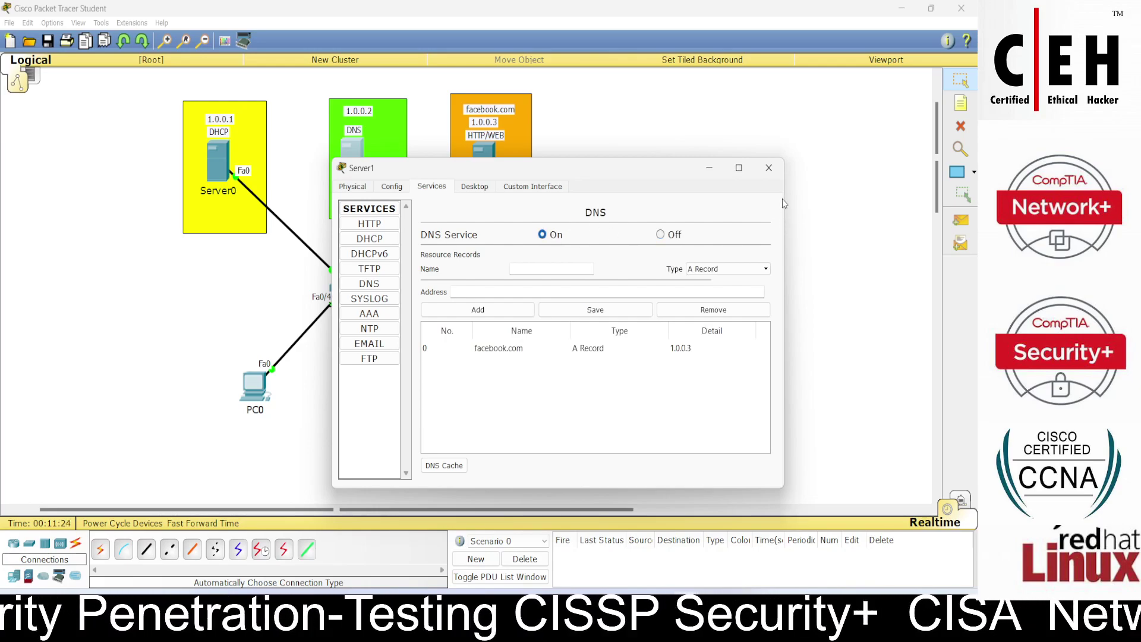
click(768, 167)
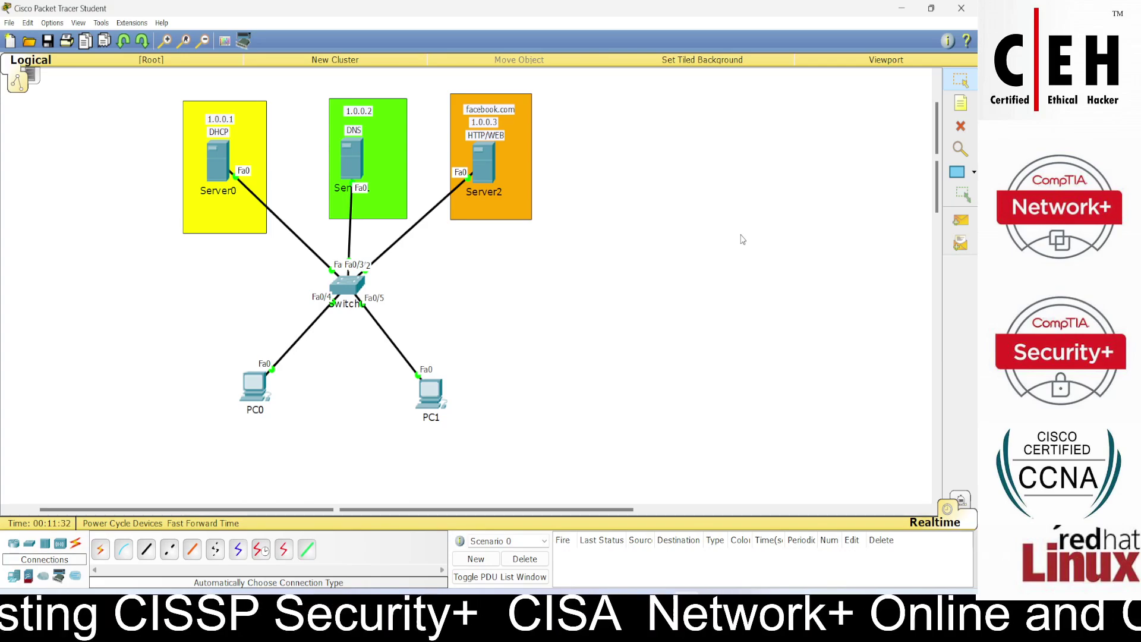
- Open index.html in Server2's HTTP service for editing and replace "Cisco Packet Tracer" in the welcome line with "Ethical Hacking Tution center"
click(484, 165)
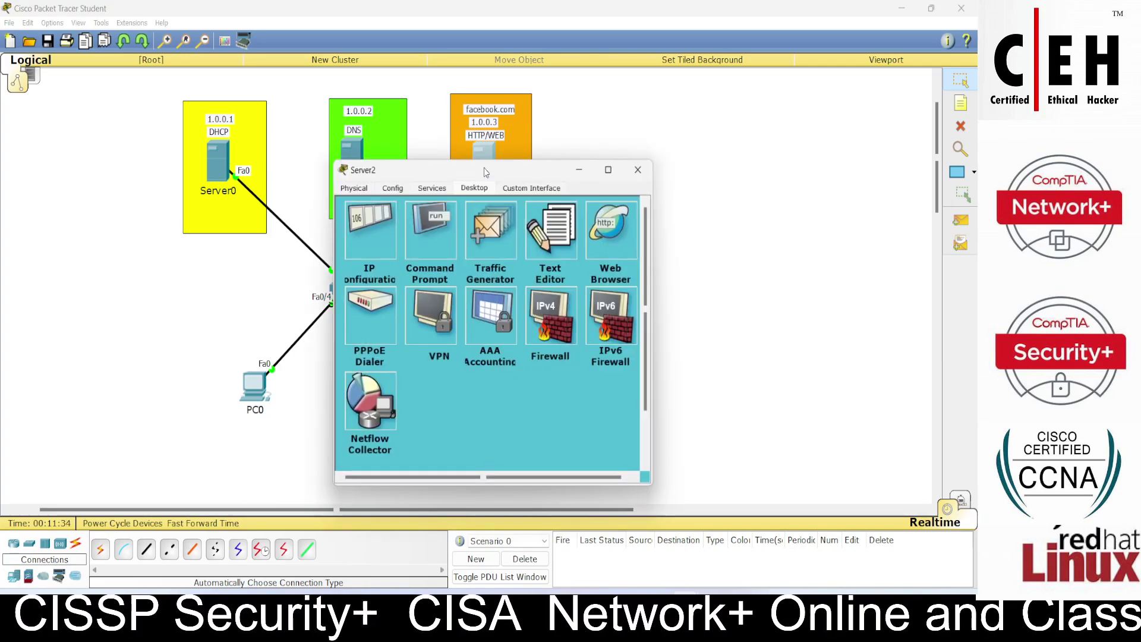
click(440, 186)
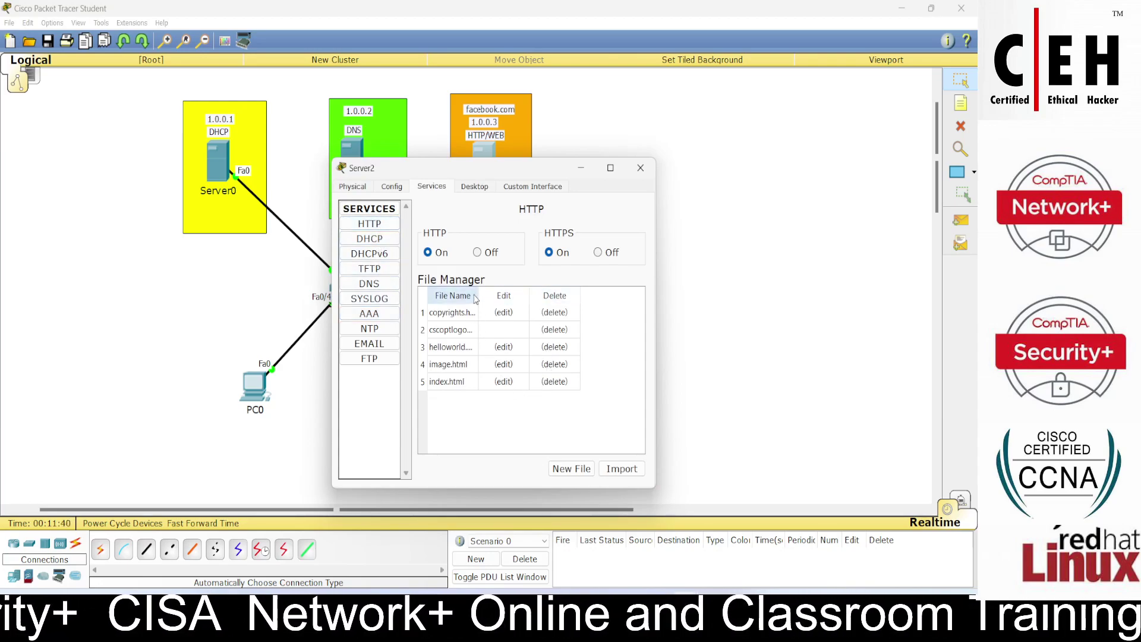
click(502, 382)
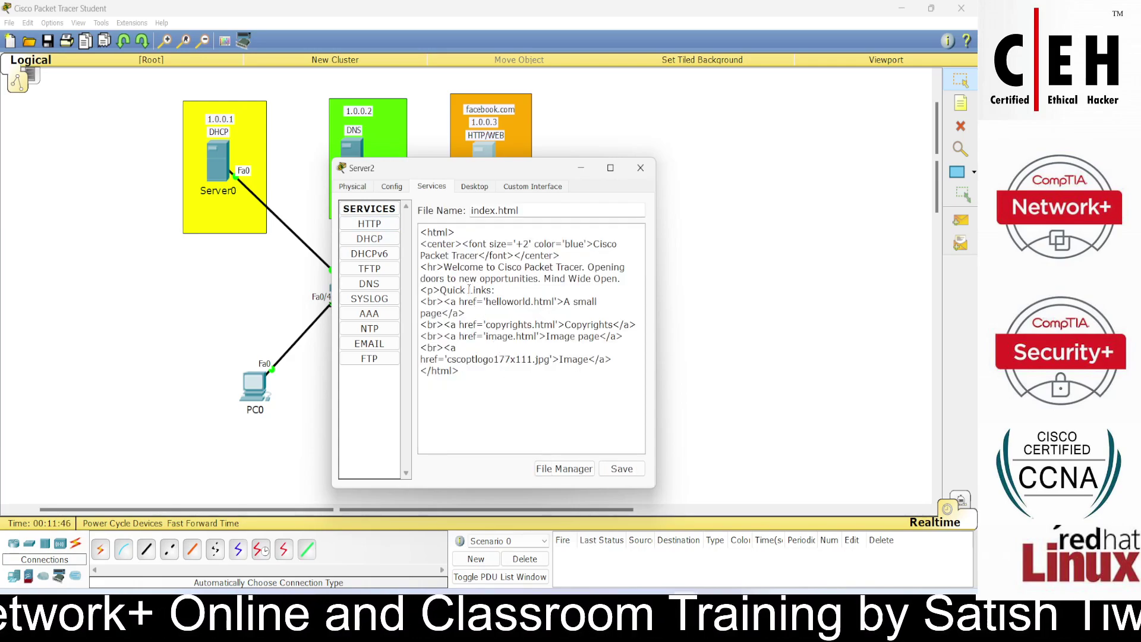
drag(582, 268, 499, 268)
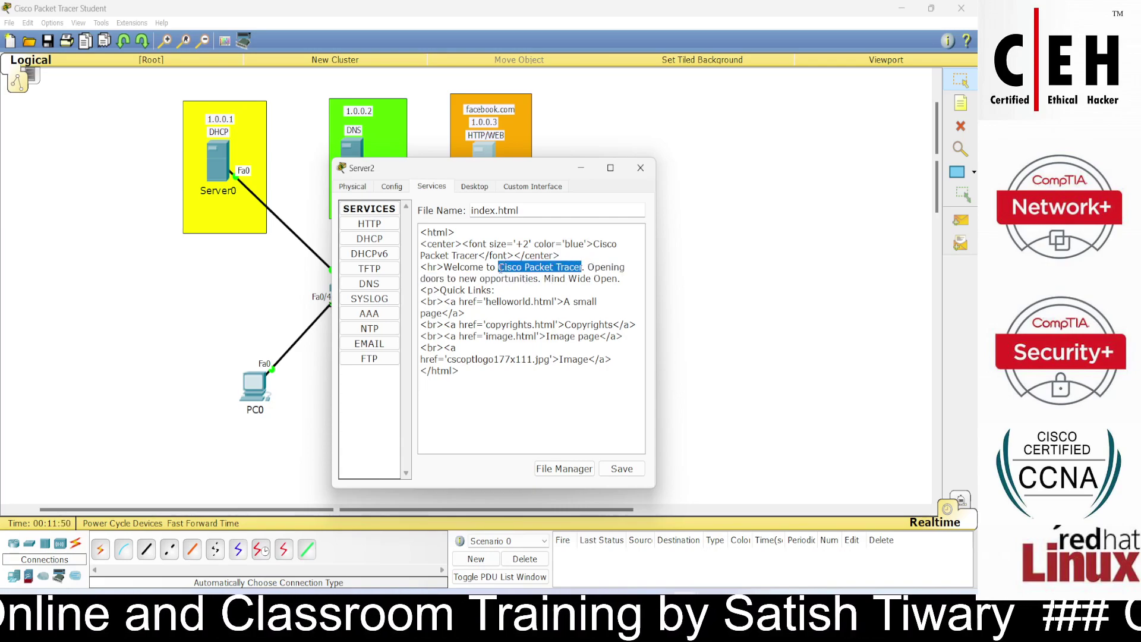
text(Ethica)
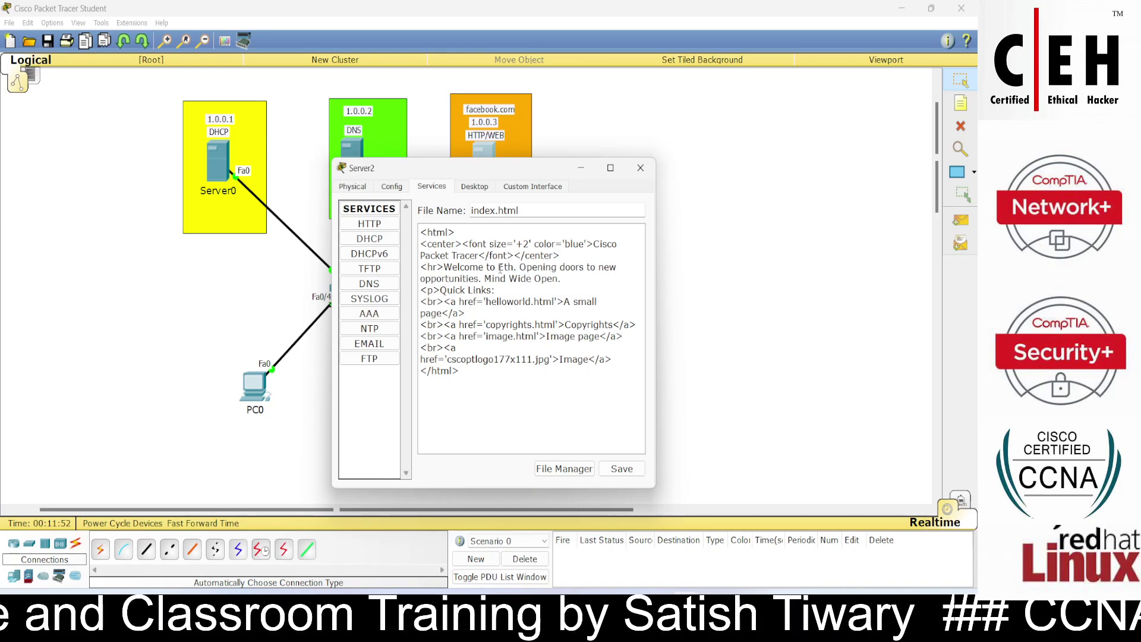
text(l Hacki)
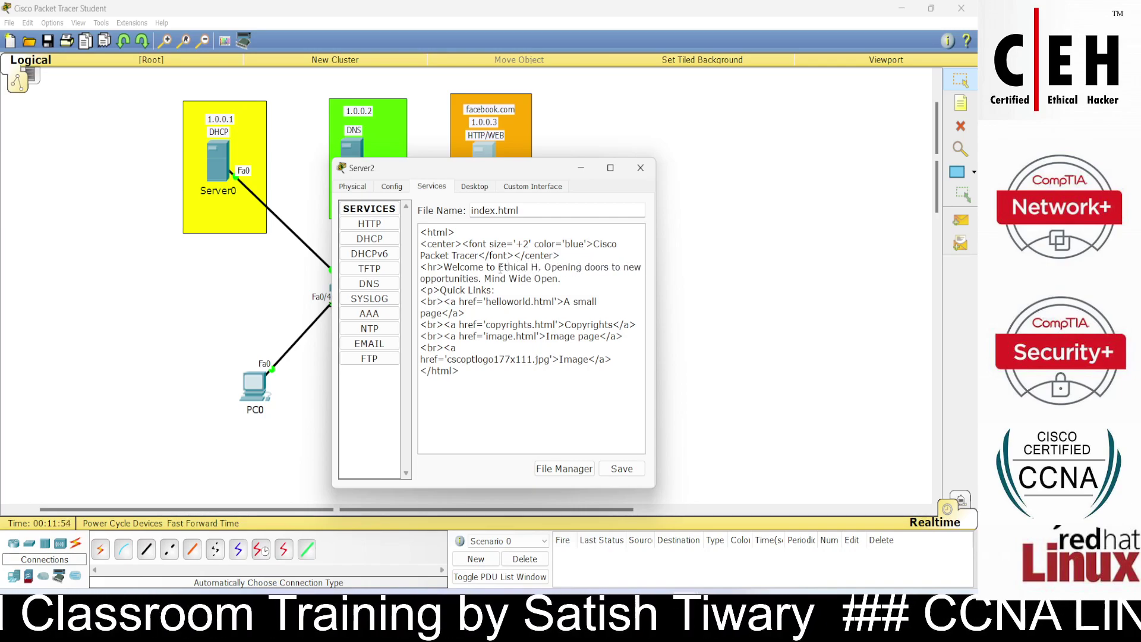
text(ng Tutio)
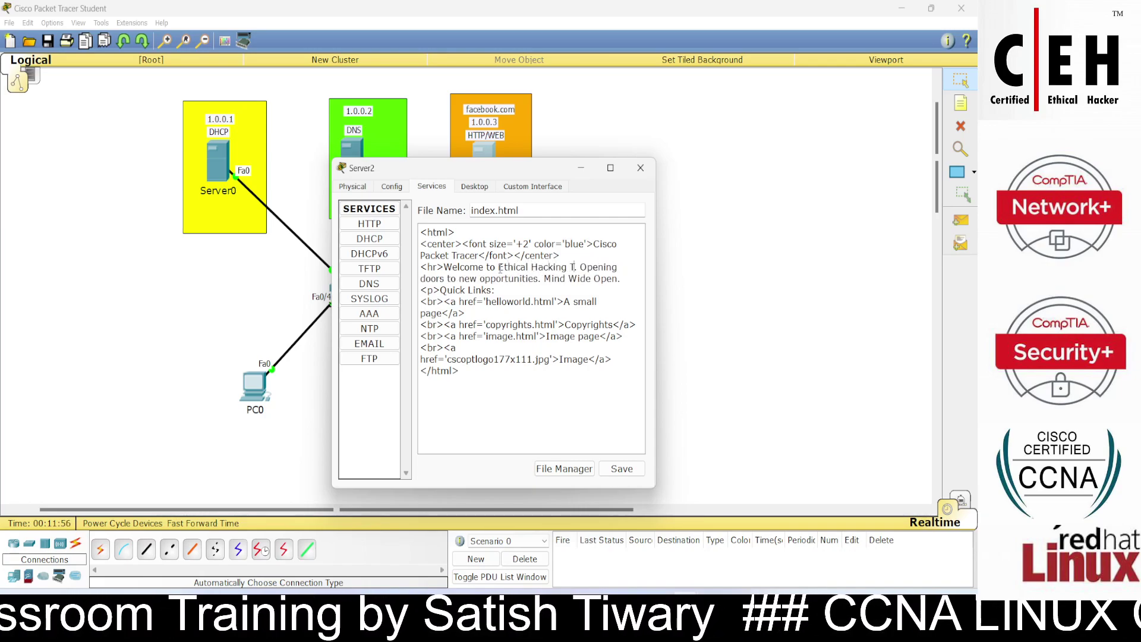
text(n cent)
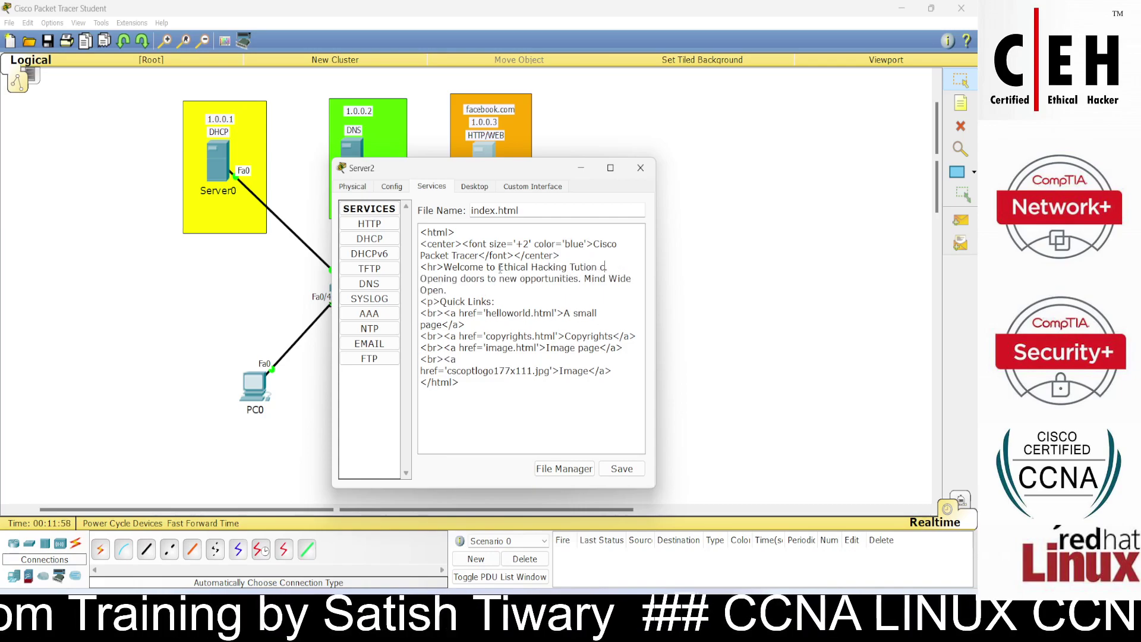
text(e)
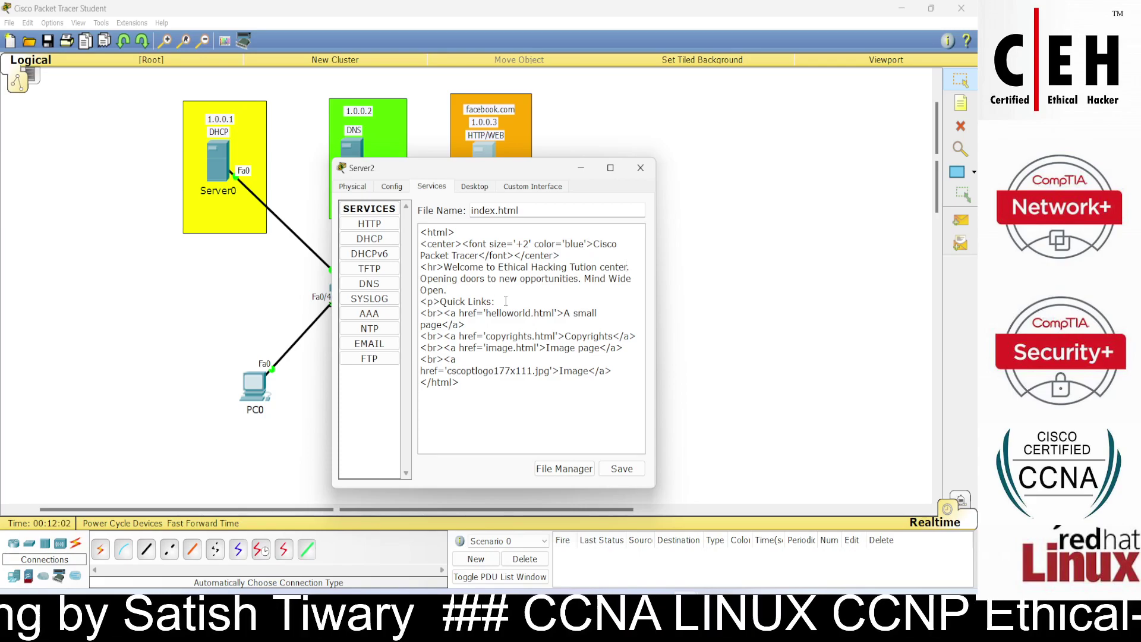
- Add the line "<h1>CCNA ONLINE TRAINING </h1>" above the Quick Links paragraph and save index.html
click(473, 292)
key(Return)
text(<h)
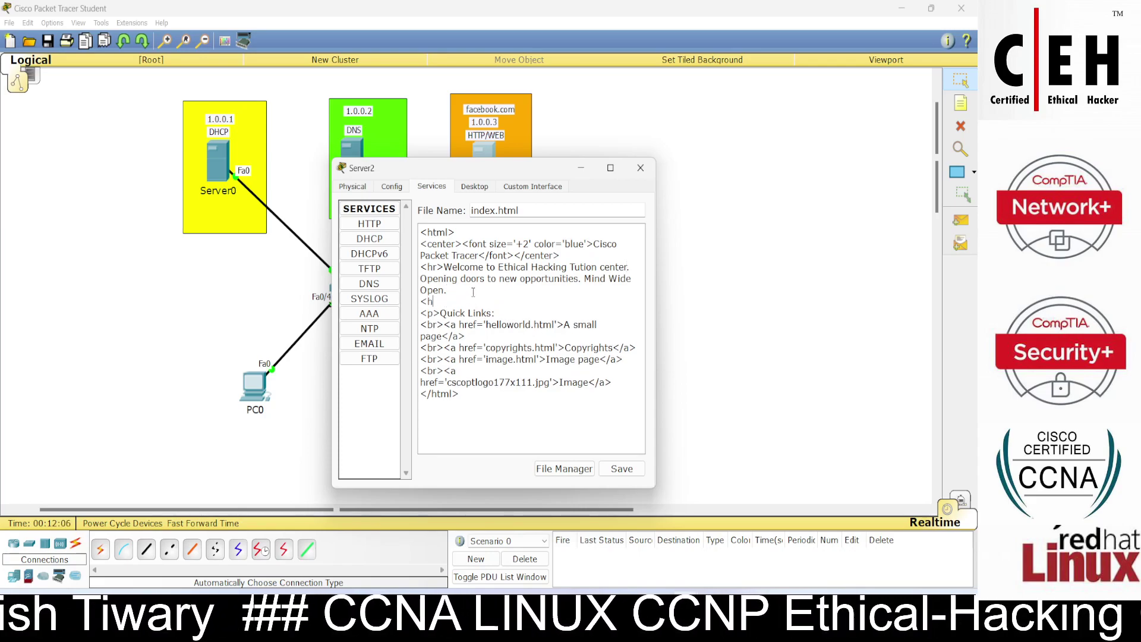
text(1>CCC)
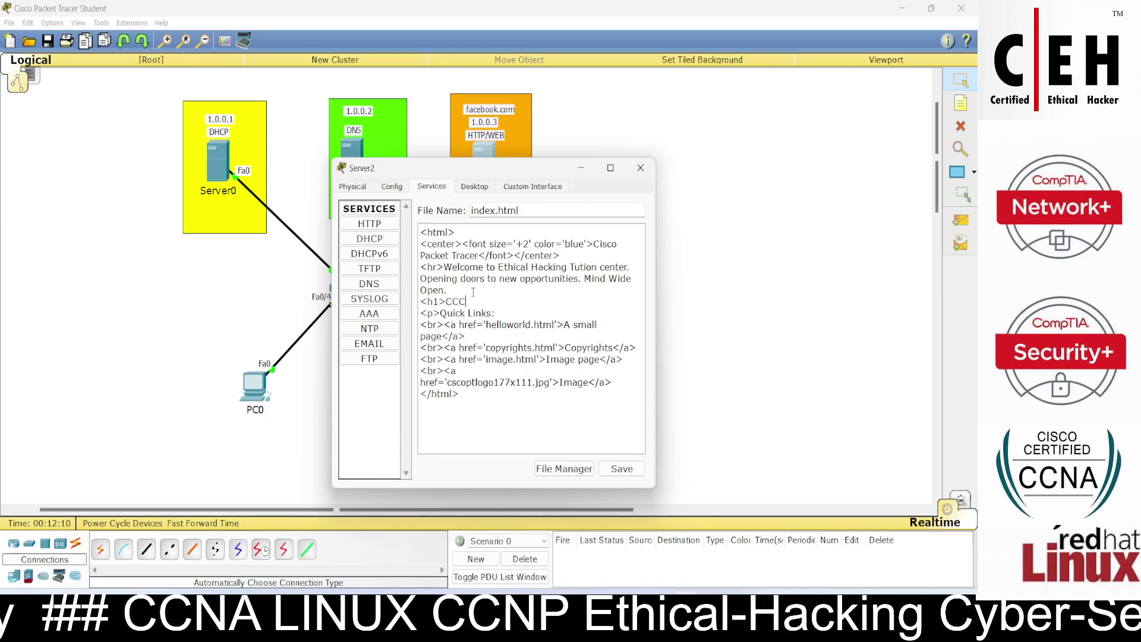
key(BackSpace)
text(NA ONL)
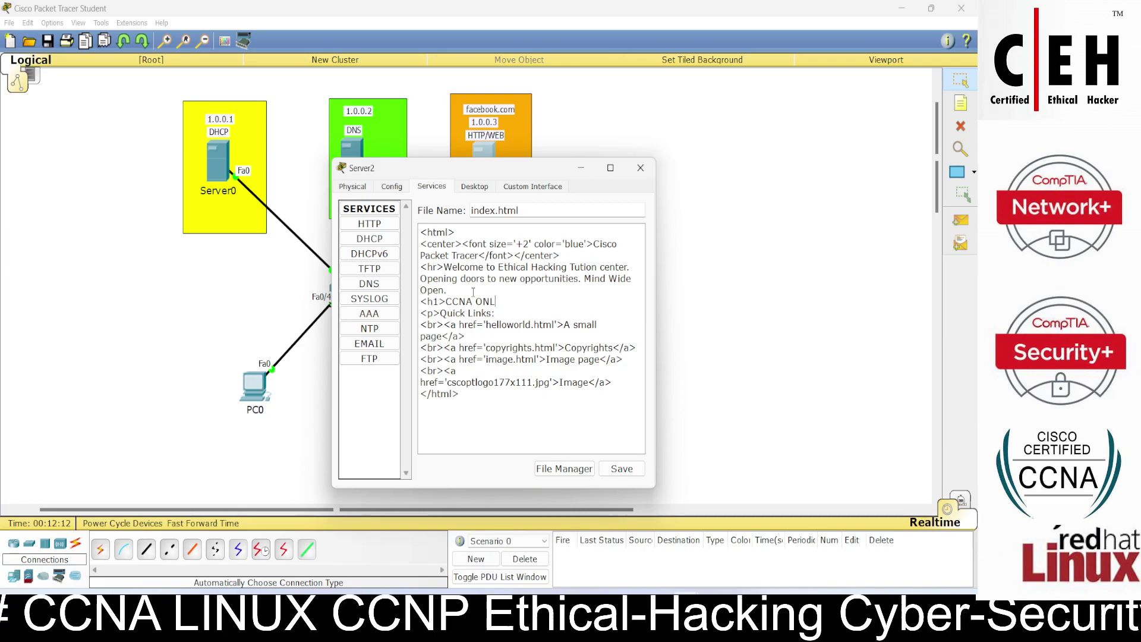
text(INE TRAI)
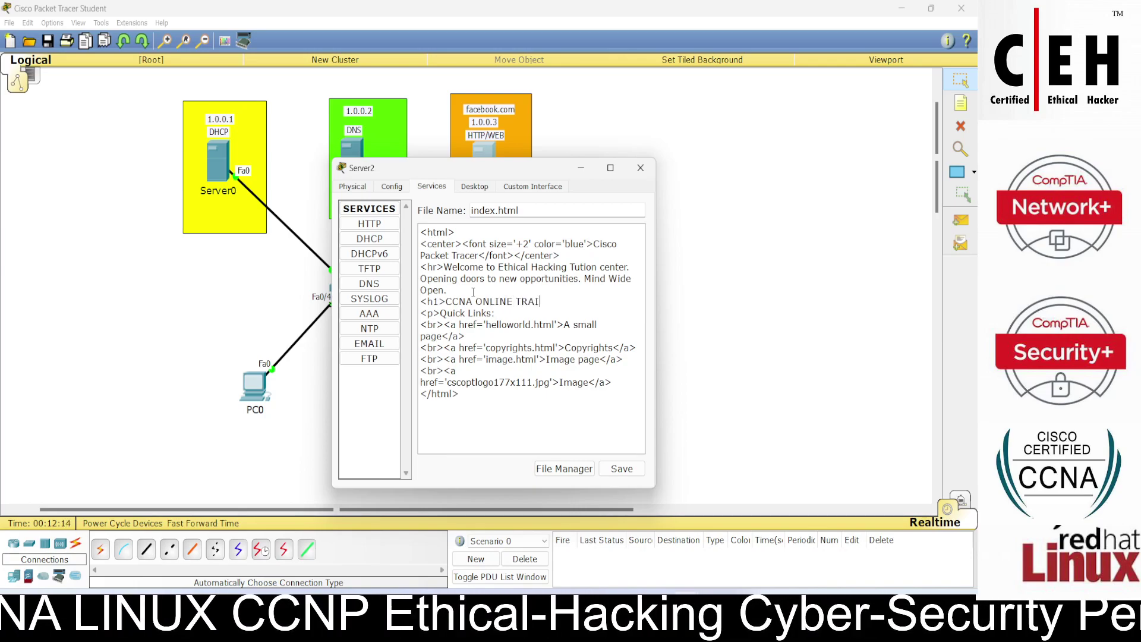
text(NING </h1)
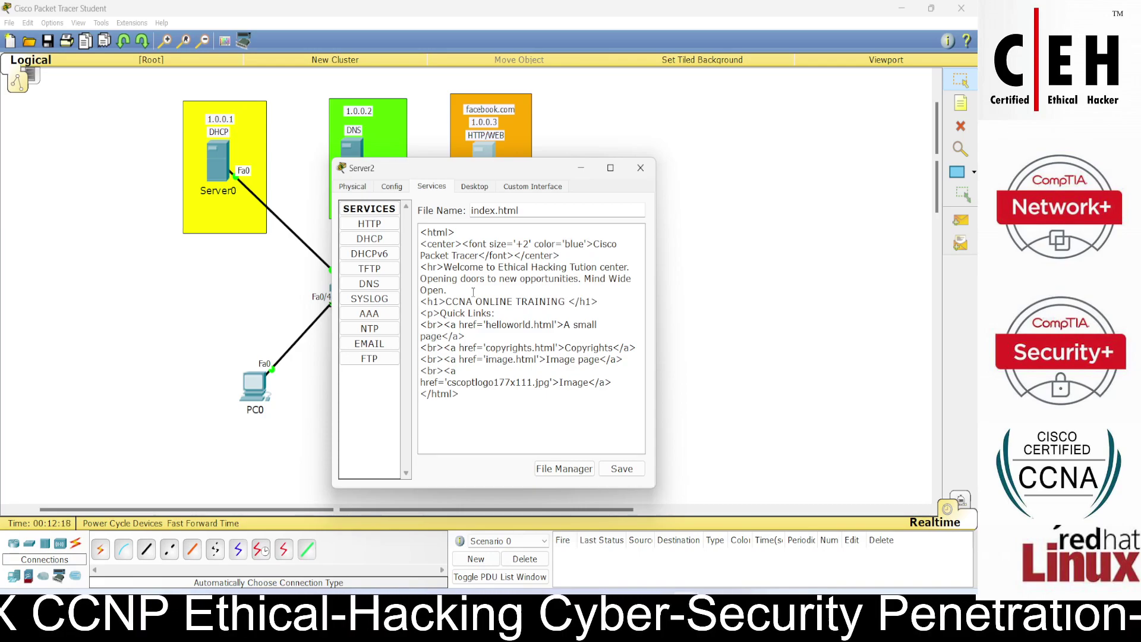
text(>)
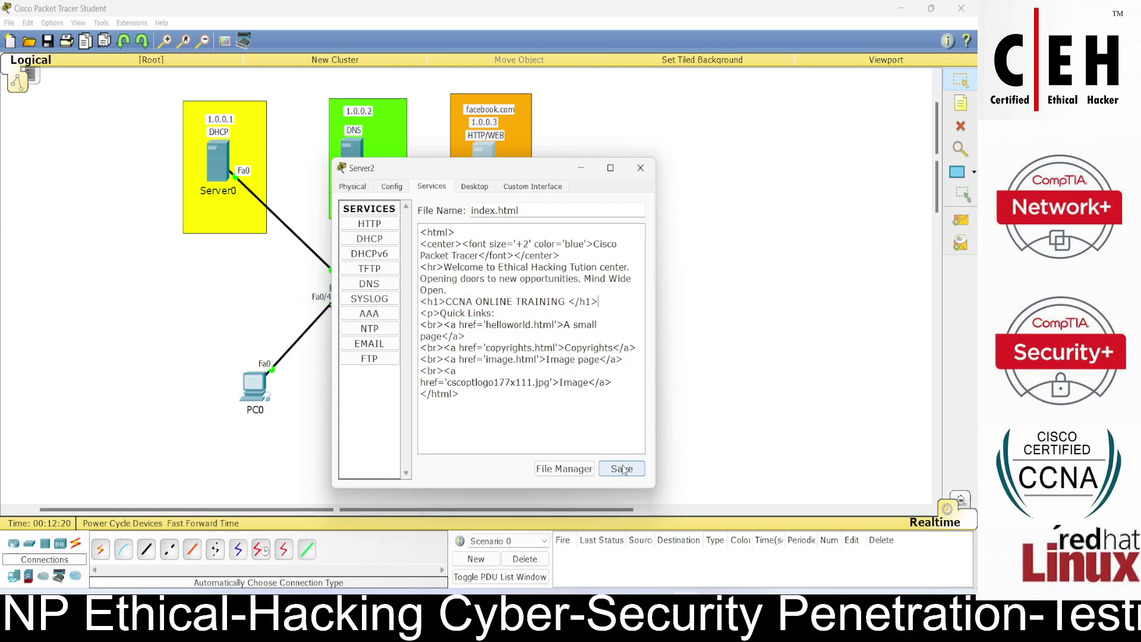
click(620, 468)
click(534, 346)
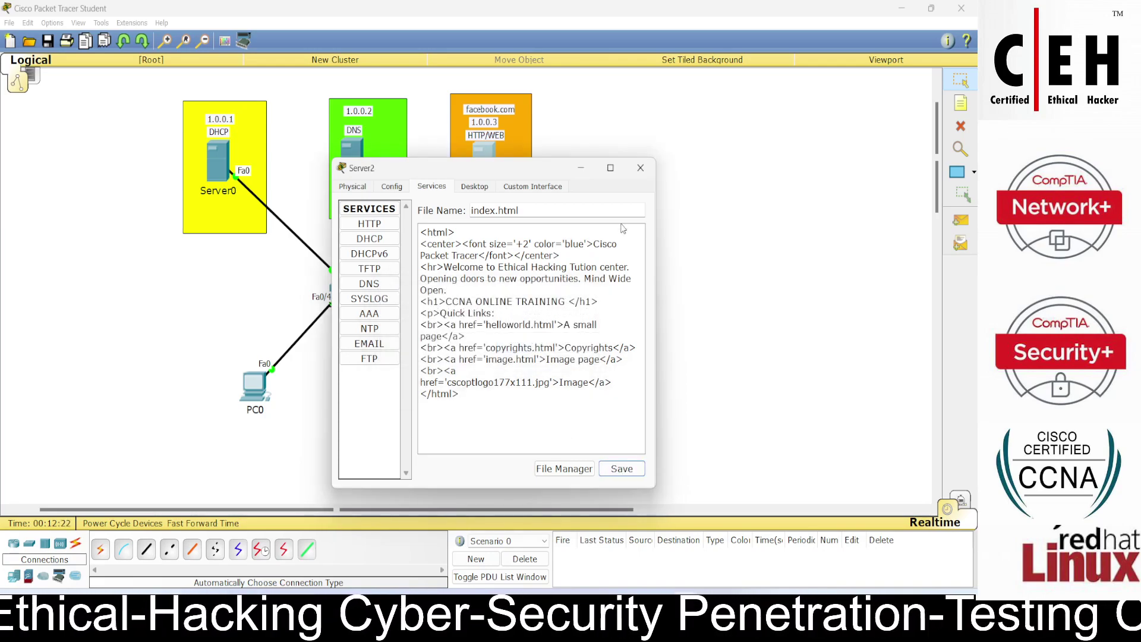
- Close the Server2 window and load facebook.com in PC0's web browser
click(641, 168)
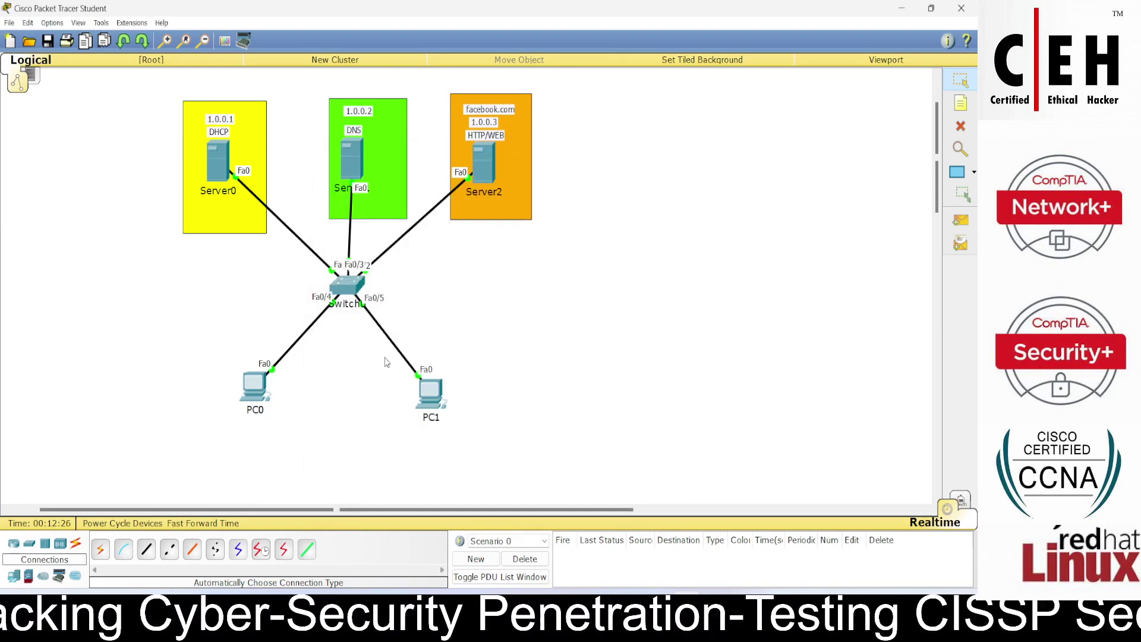
click(255, 391)
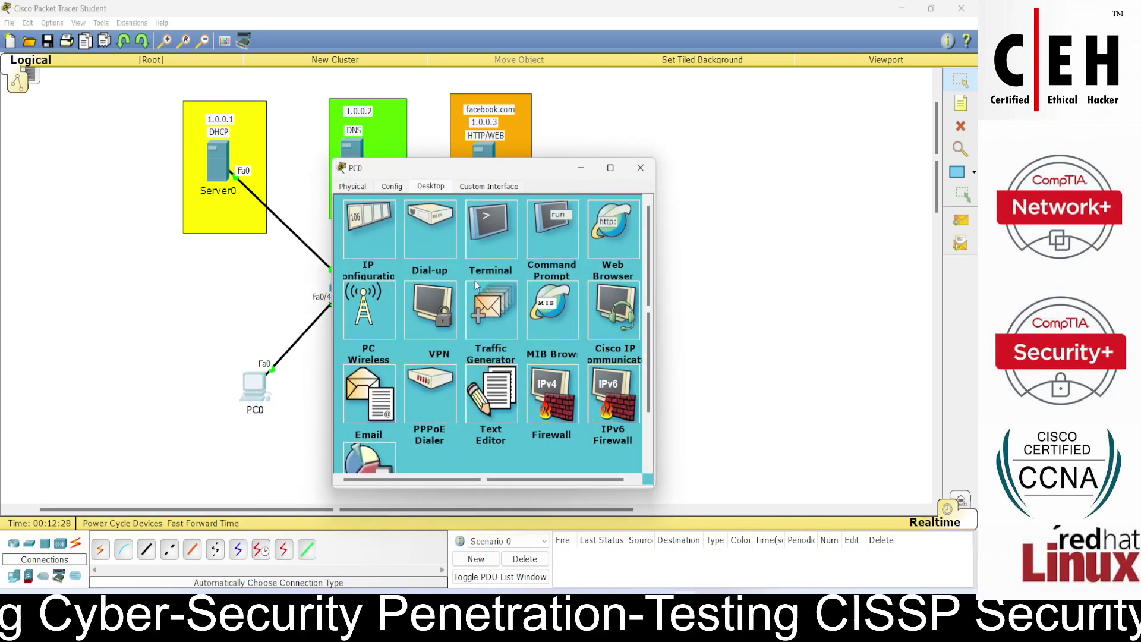
click(607, 235)
click(465, 244)
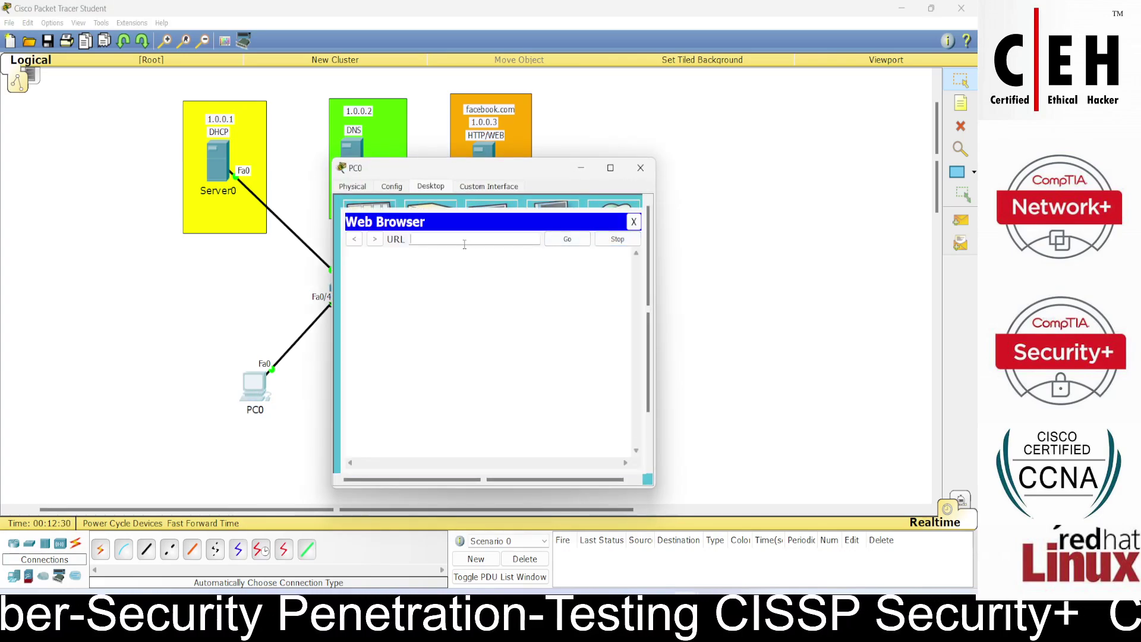
text(face)
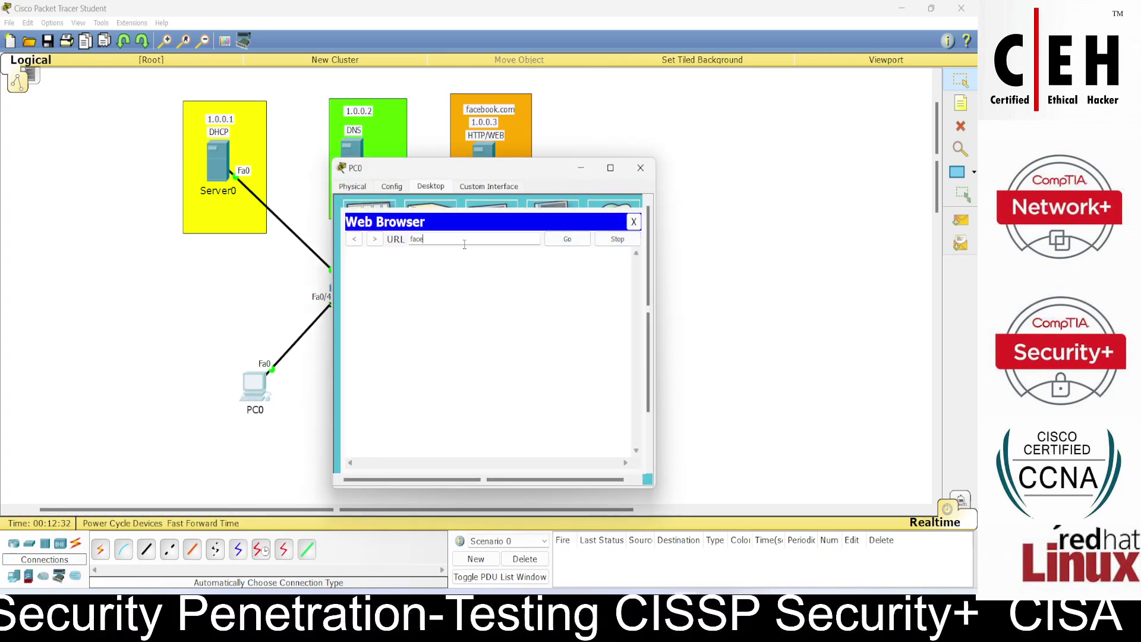
text(book.com)
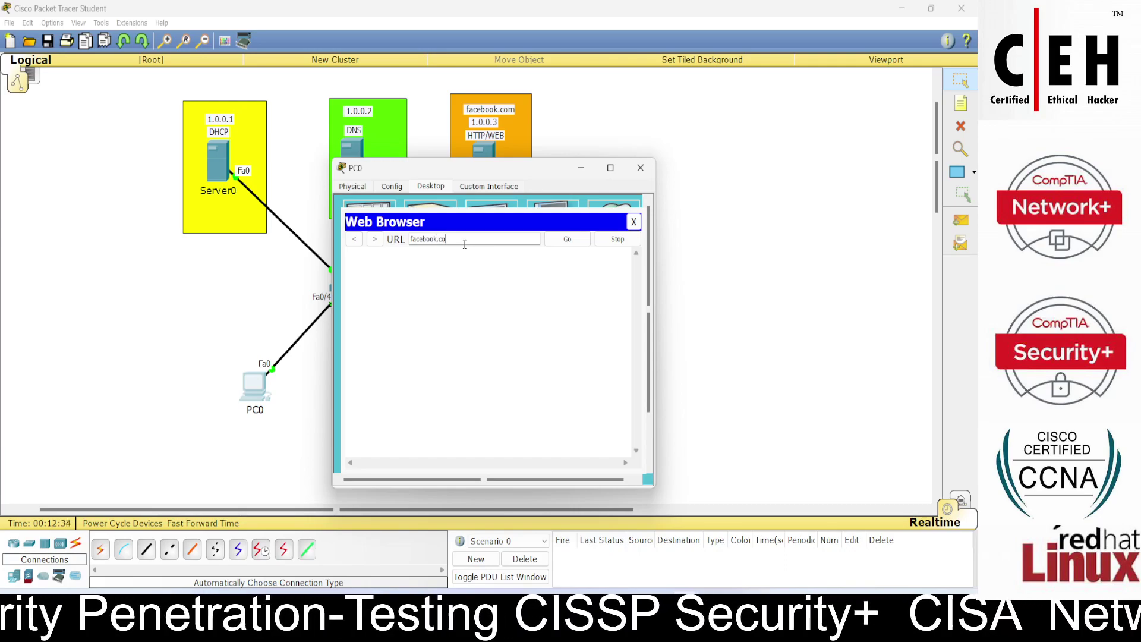
key(Return)
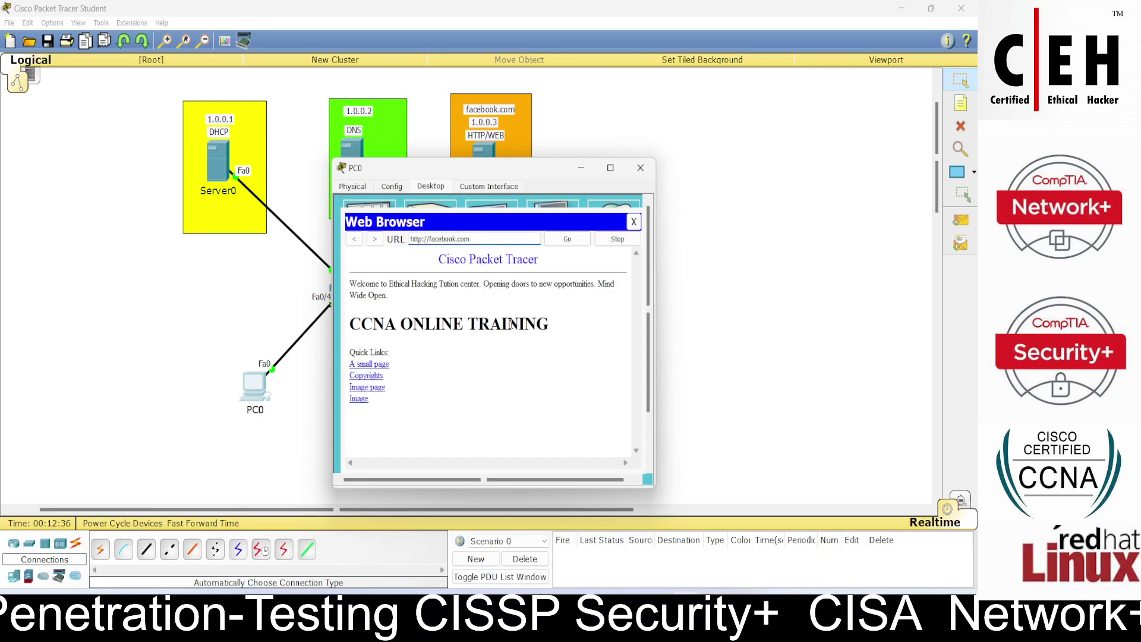
- Highlight "Ethical Hacking Tution center" on the loaded page and move the PC0 window clear of the topology
drag(389, 283, 480, 283)
drag(509, 173, 311, 223)
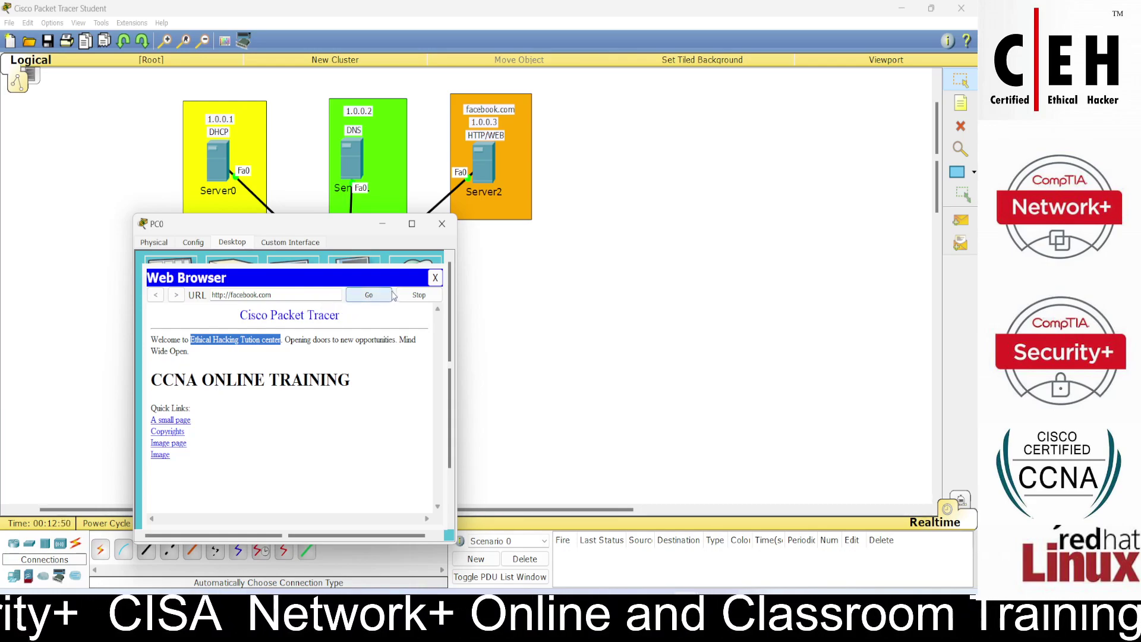
click(376, 362)
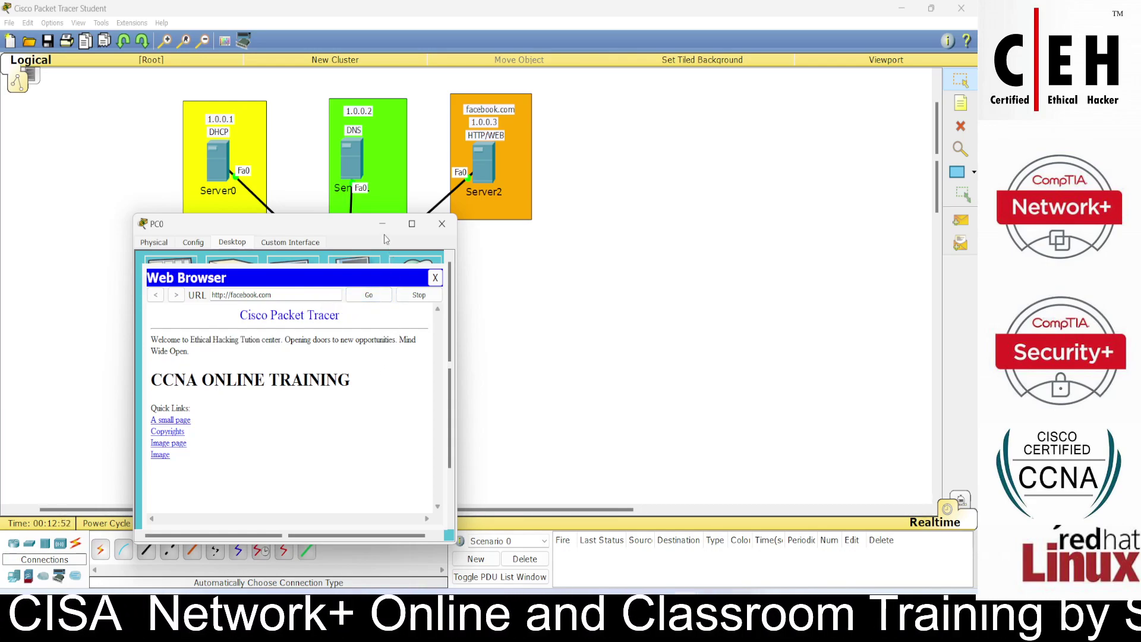
drag(318, 230, 736, 178)
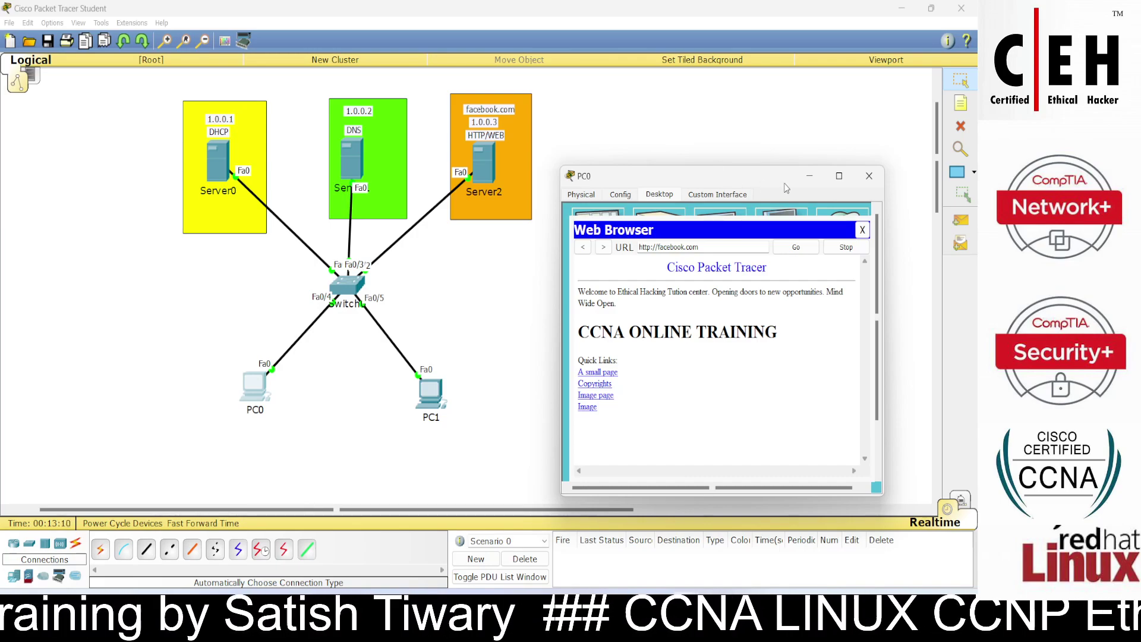
- Reopen PC0's web browser, load the web server by its IP address 1.0.0.3 and close the browser
click(862, 230)
click(852, 235)
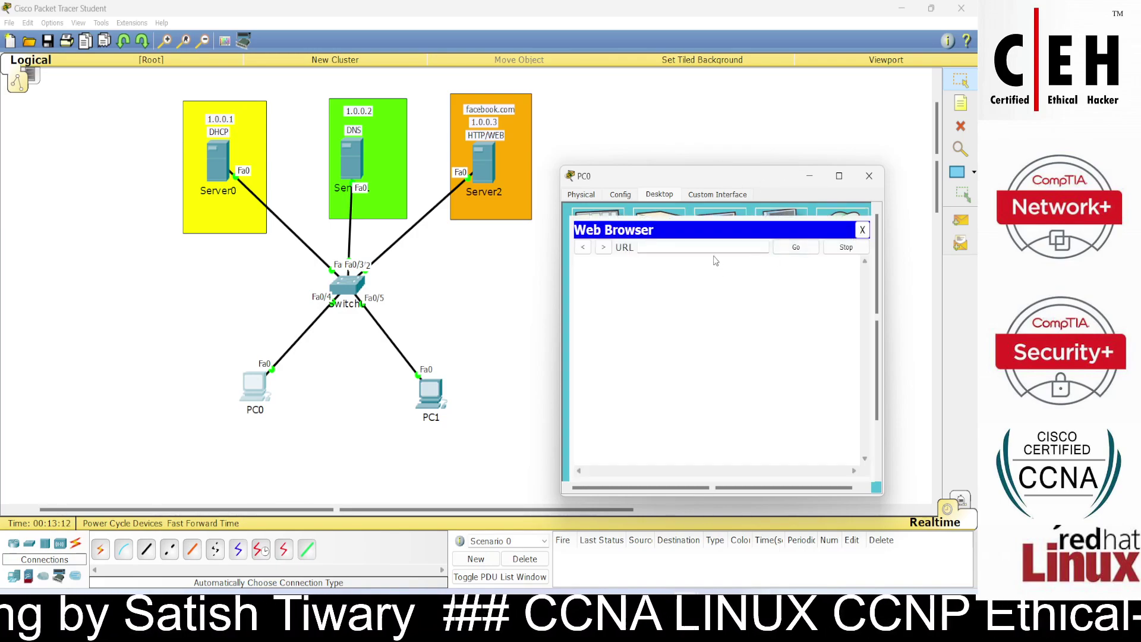
text(1.0)
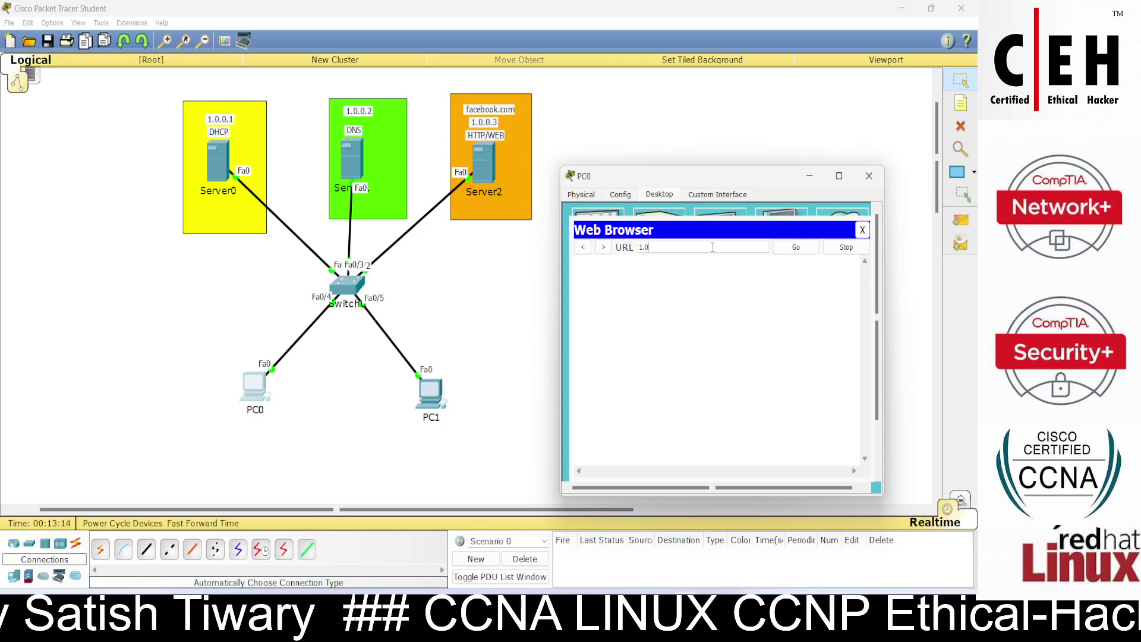
text(.0.3)
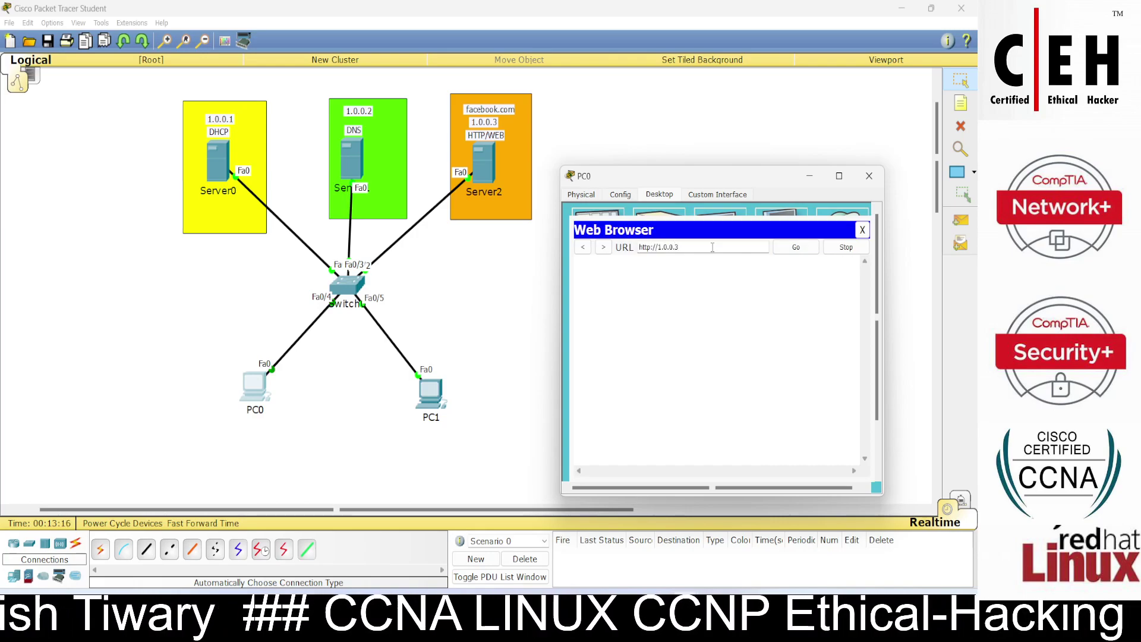
key(Return)
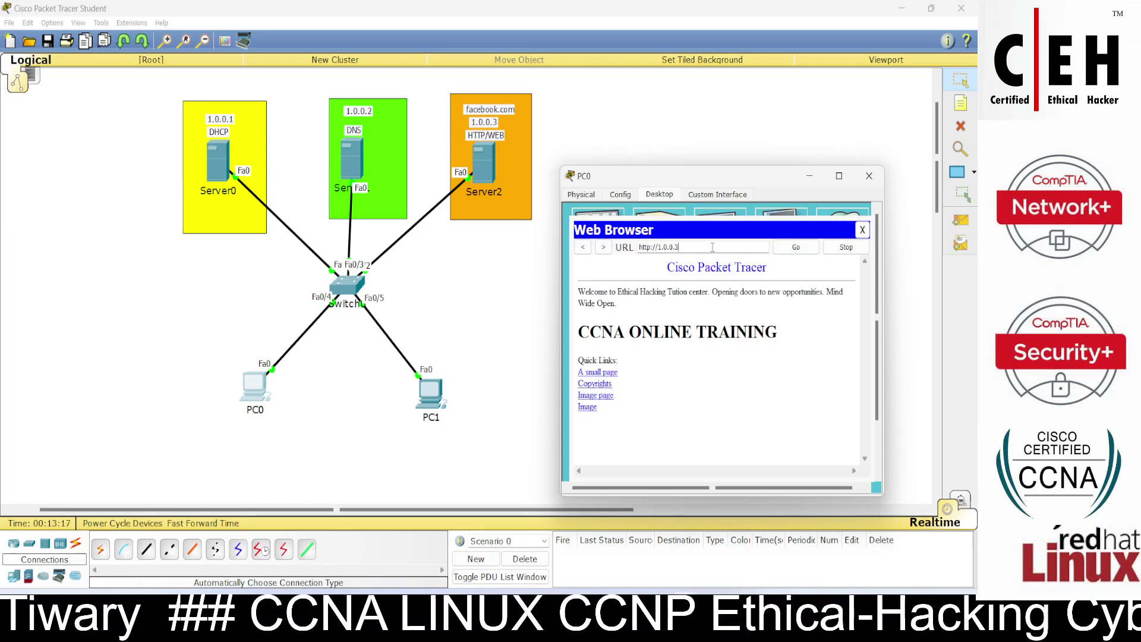
click(862, 230)
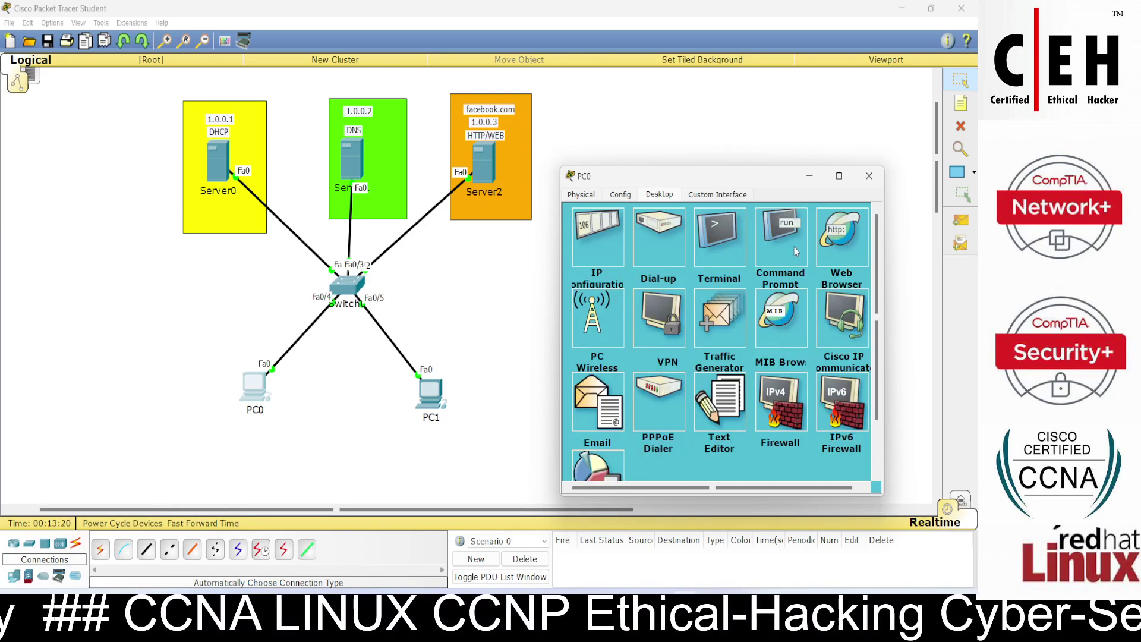
- Run "nslookup facebook.com" in PC0's command prompt, highlight the resolved address and close the PC0 window
click(794, 247)
text(n)
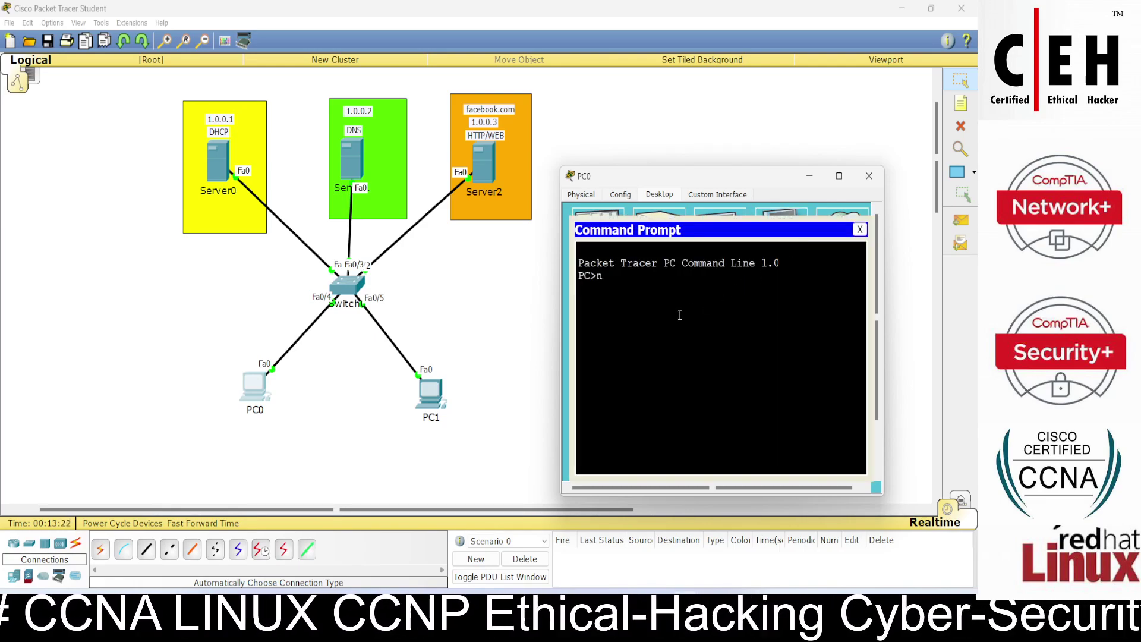
text(slookup)
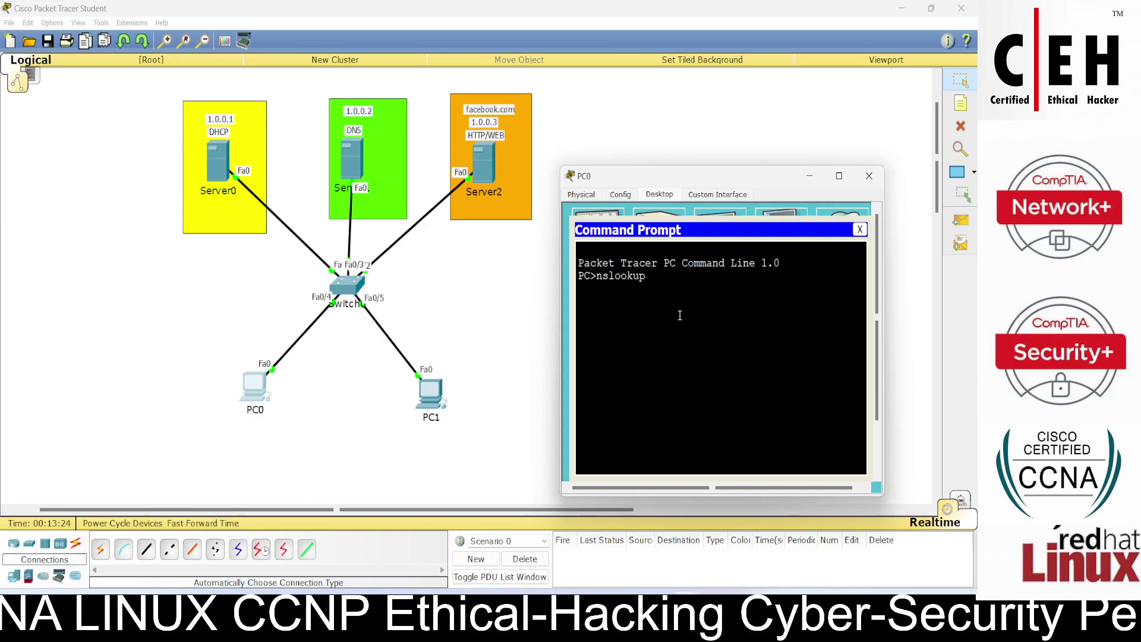
text( facebook.com)
key(Return)
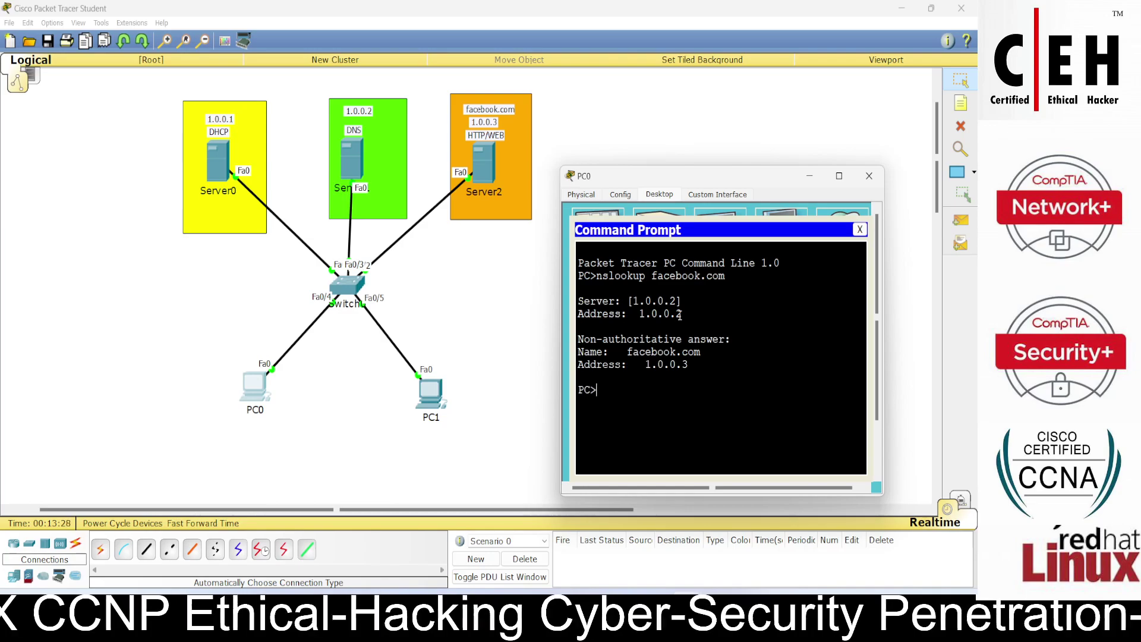
drag(688, 365, 645, 364)
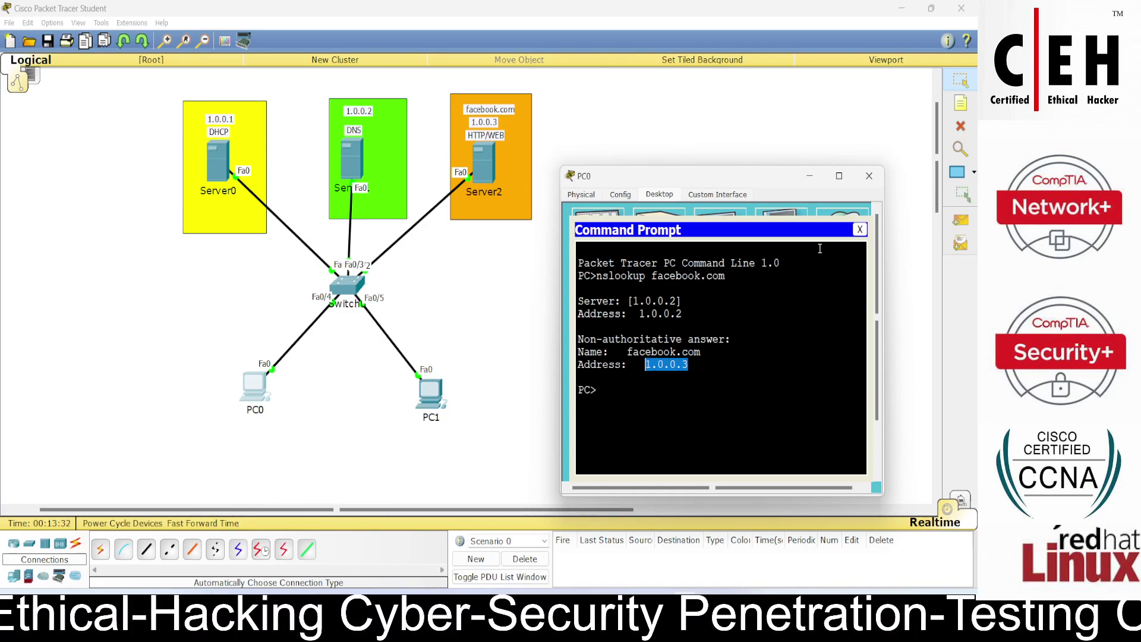
click(860, 229)
click(869, 175)
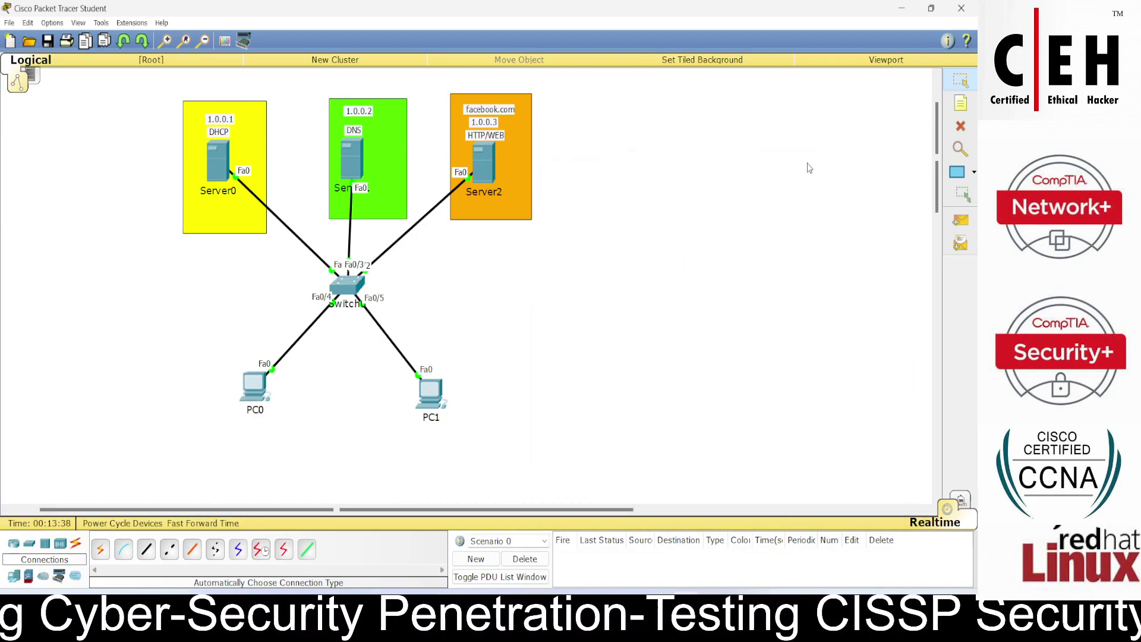
- Delete the cable between the DNS server Server1 and the switch
click(963, 134)
click(353, 238)
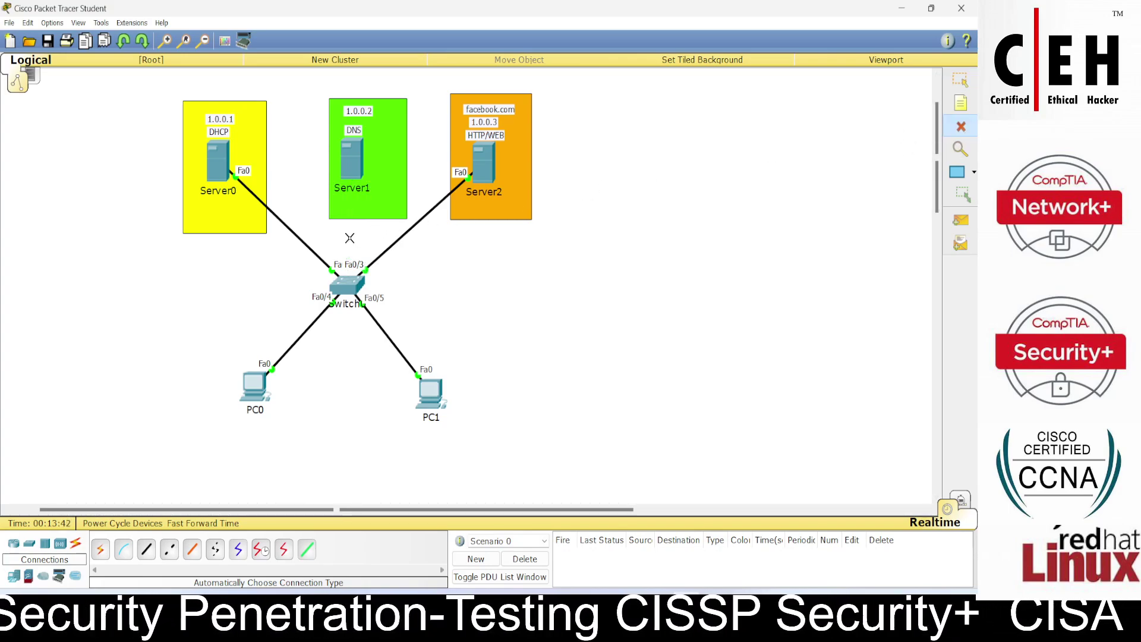
click(961, 80)
- Try to load facebook.com in PC1's web browser and move the PC1 window clear of the topology
click(431, 401)
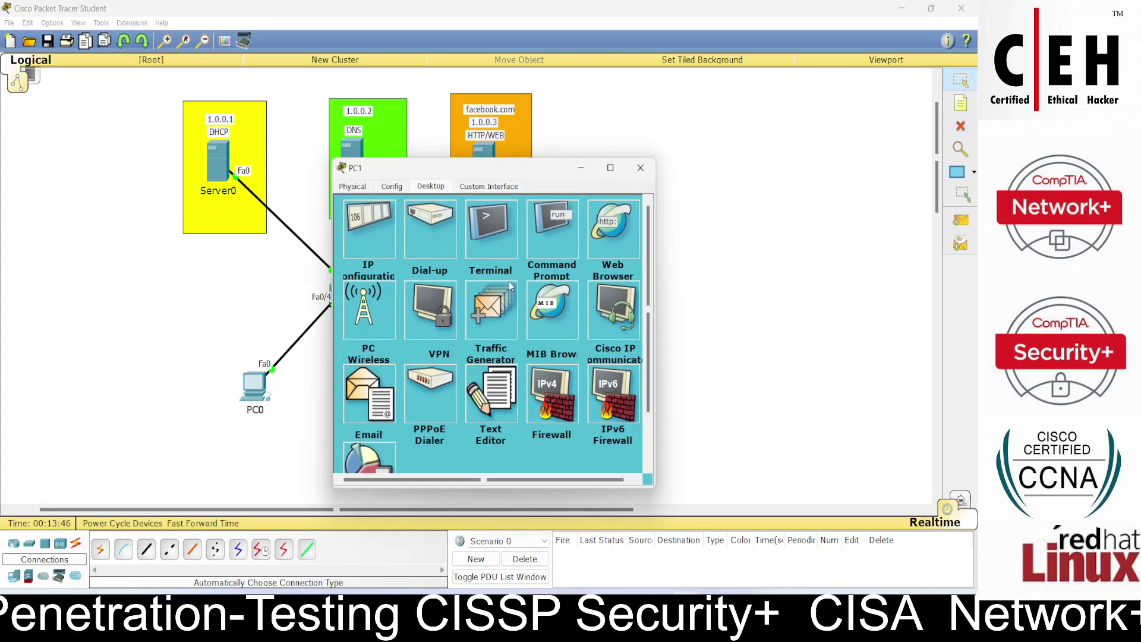
click(602, 236)
text(faceboo)
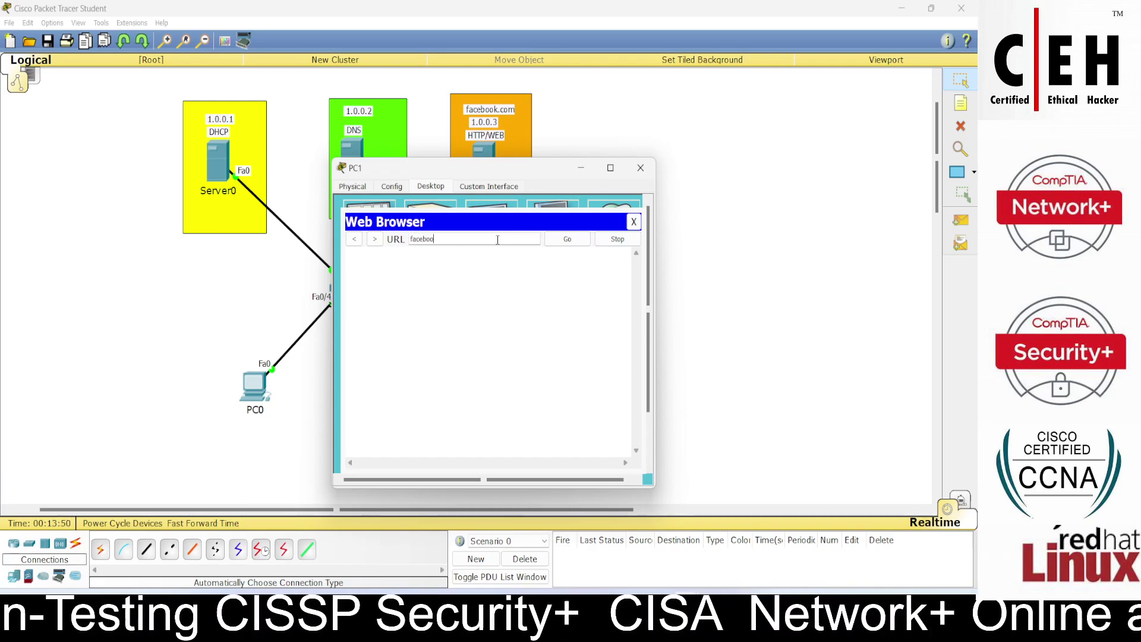
text(k.com)
key(Return)
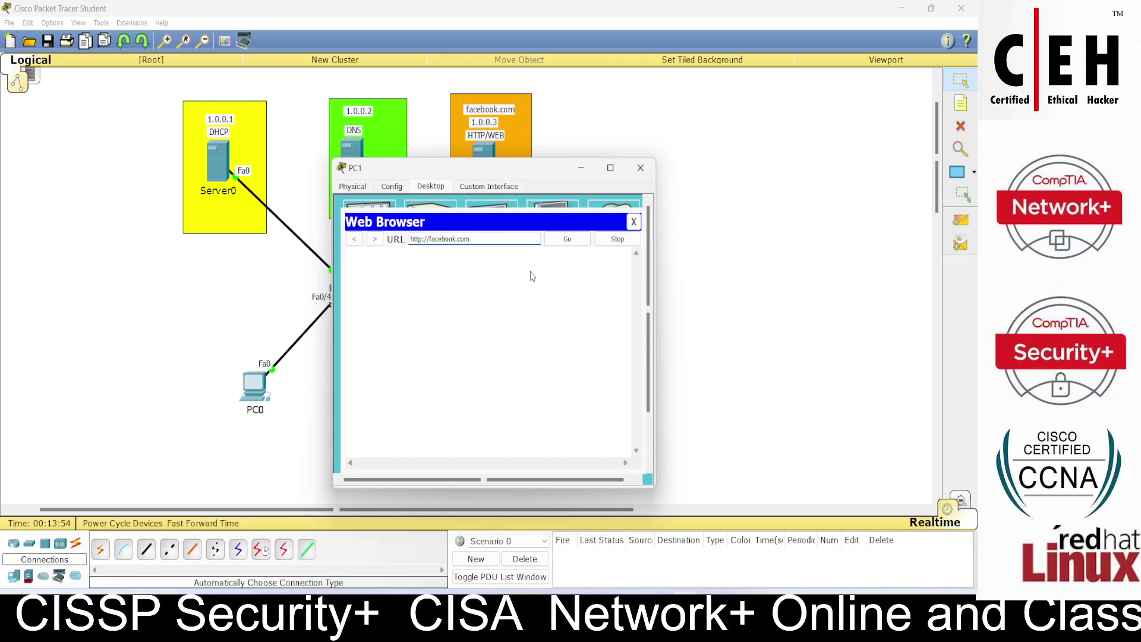
drag(494, 174, 686, 168)
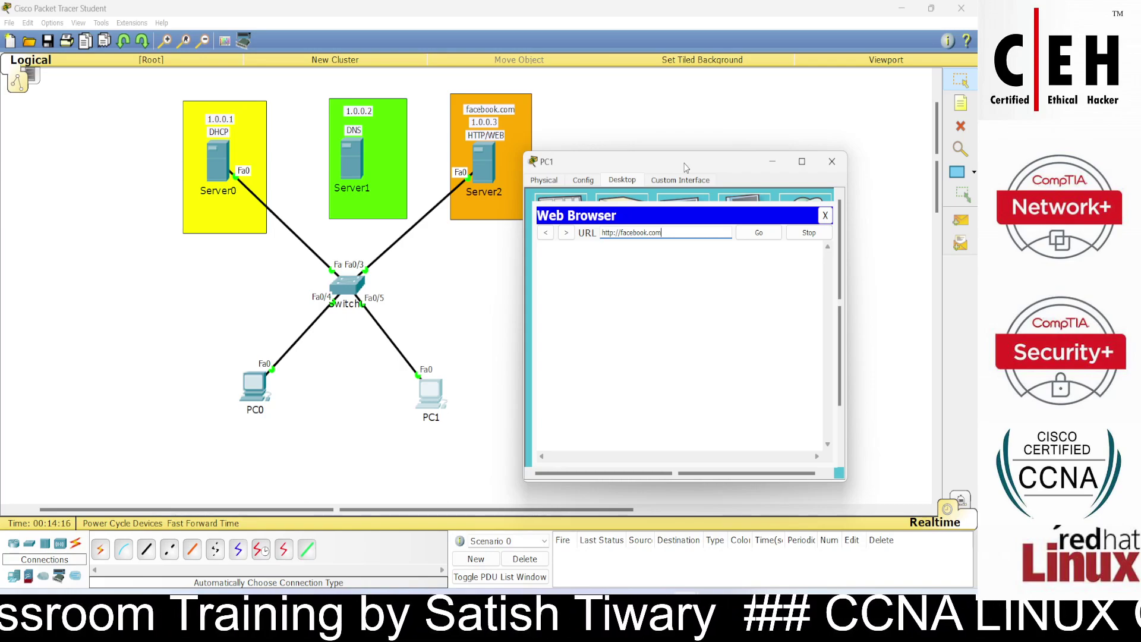
- Reopen PC1's web browser, load the web server by its IP address 1.0.0.3 and close the PC1 window
click(825, 215)
click(813, 218)
text(1.0.0.3)
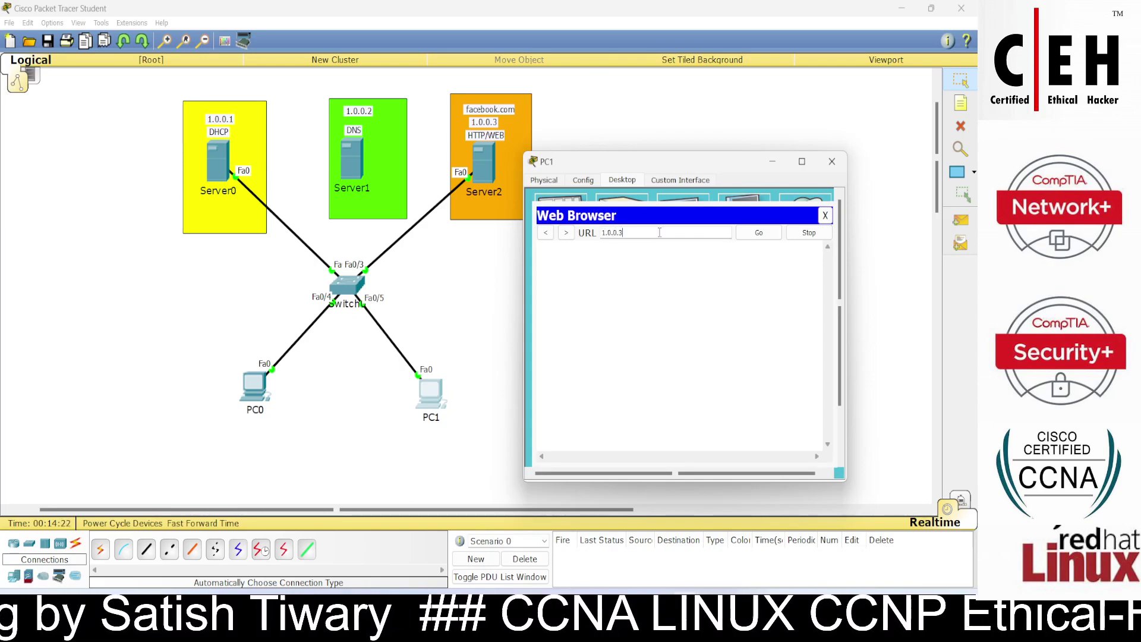
key(Return)
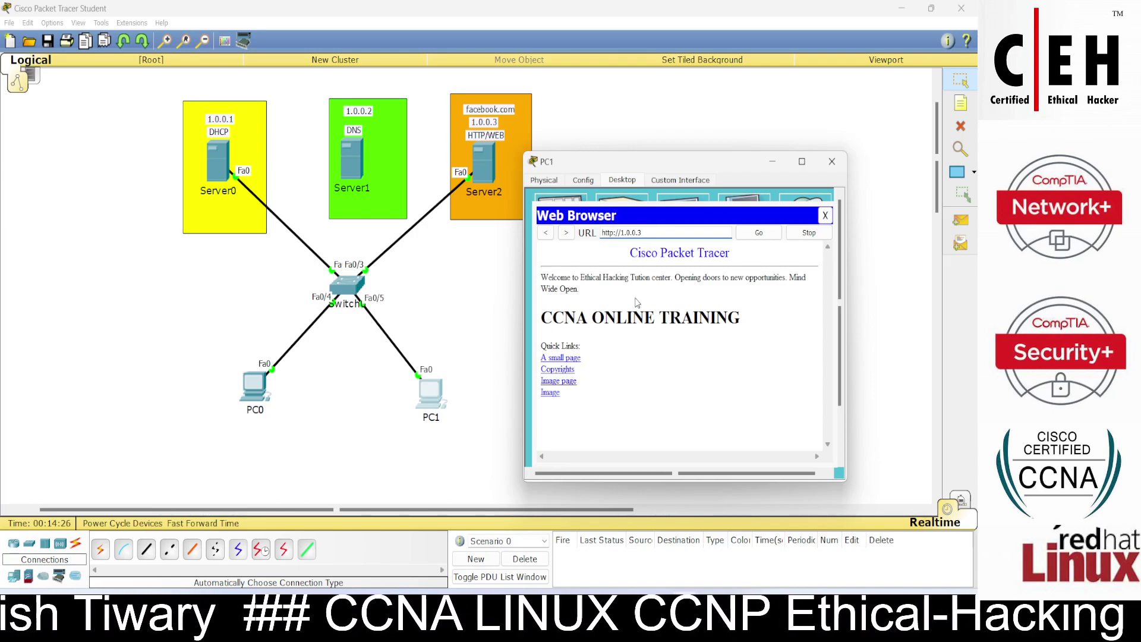
click(825, 216)
click(831, 161)
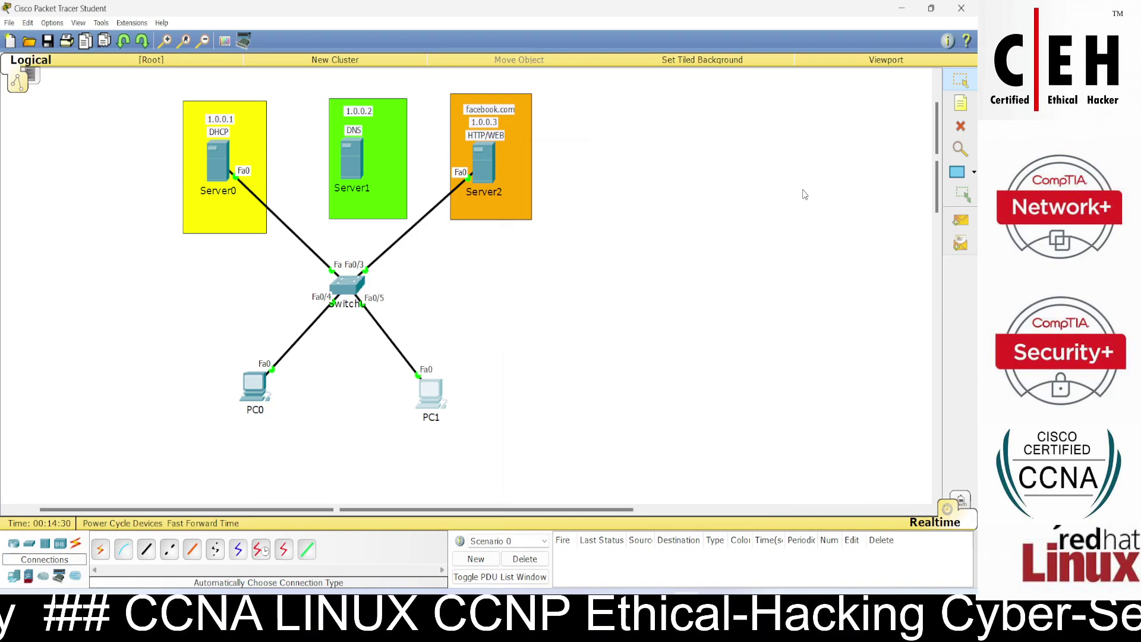